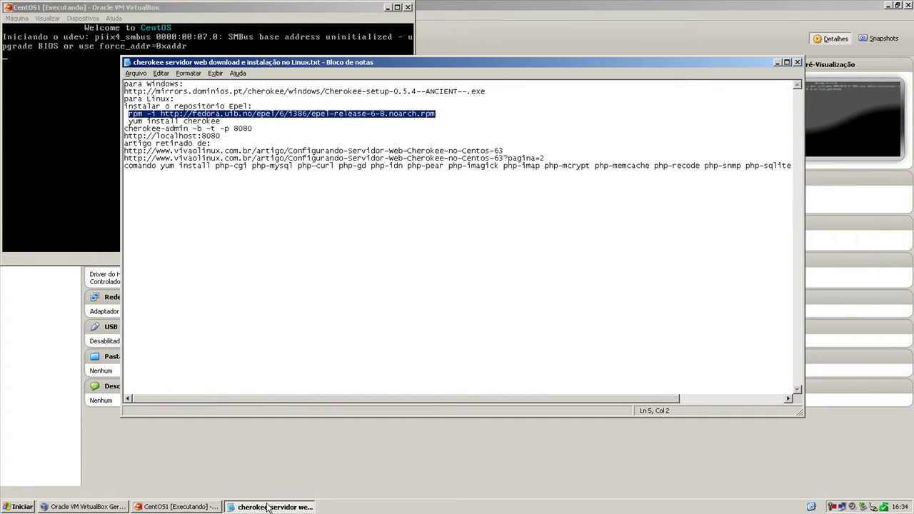
Log into the CentOS guest as root through the 'Outro...' login option with the root password.
{"action": "left_click", "coordinate": [268, 507]}
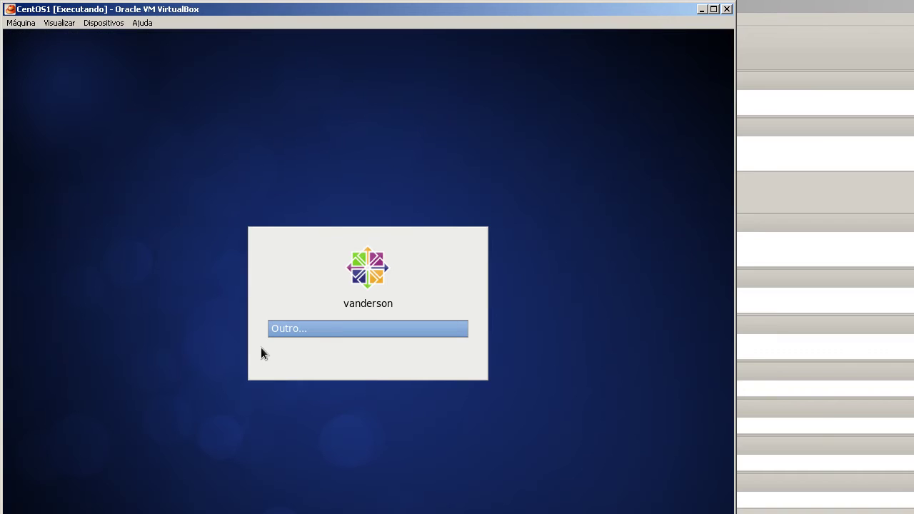
{"action": "key", "text": "Return"}
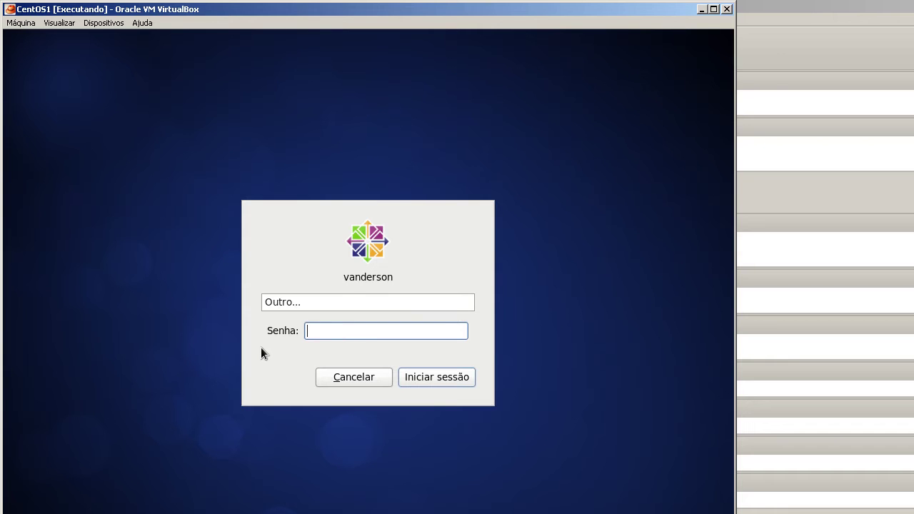
{"action": "type", "text": "********"}
{"action": "key", "text": "Return"}
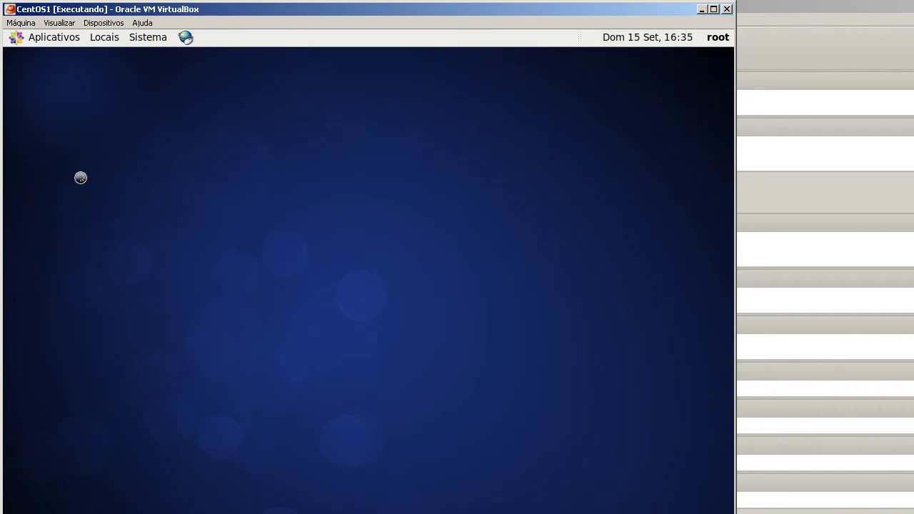
Open a GNOME Terminal from the Aplicativos > Sistema menu.
{"action": "left_click", "coordinate": [50, 38]}
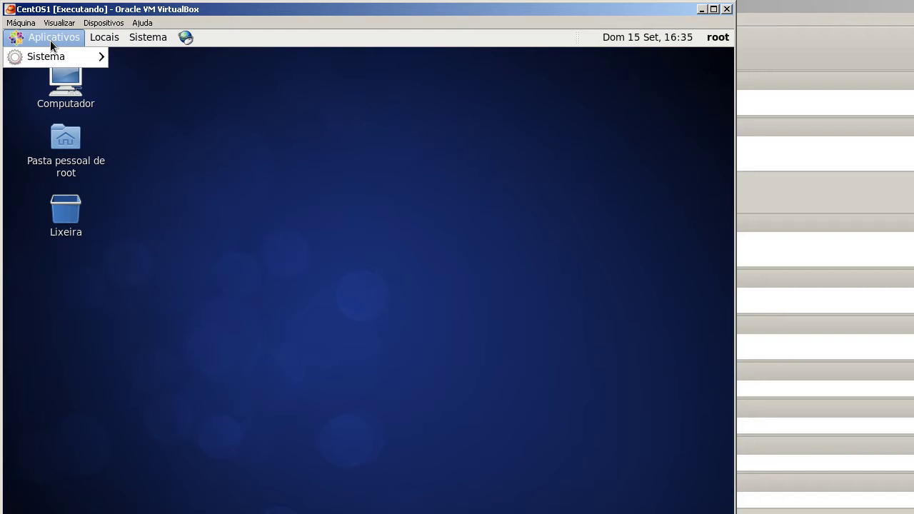
{"action": "mouse_move", "coordinate": [68, 53]}
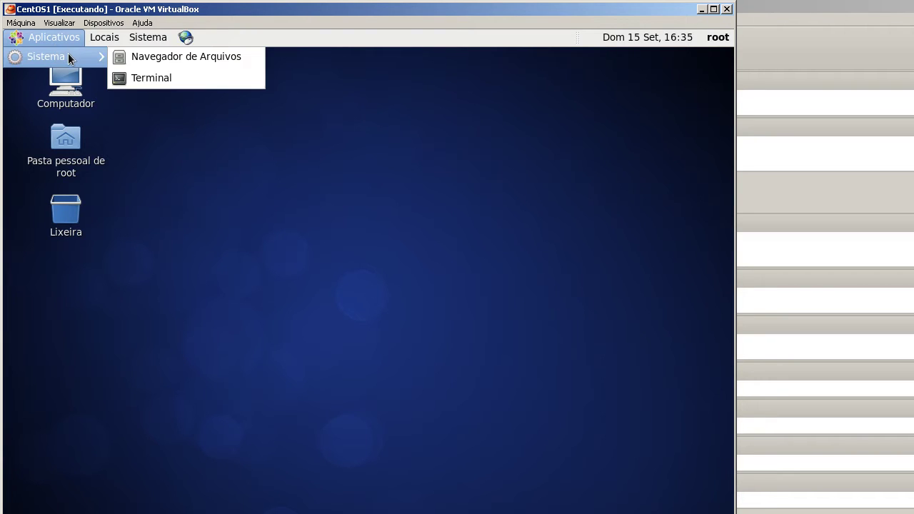
{"action": "left_click", "coordinate": [178, 75]}
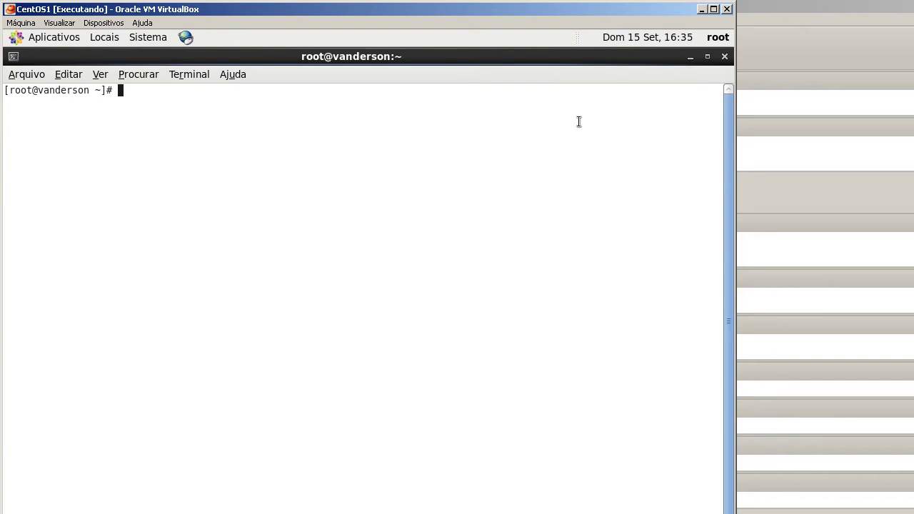
Change into /etc/selinux, list its files, and start Vim with no file.
{"action": "type", "text": "cd /etc"}
{"action": "key", "text": "Return"}
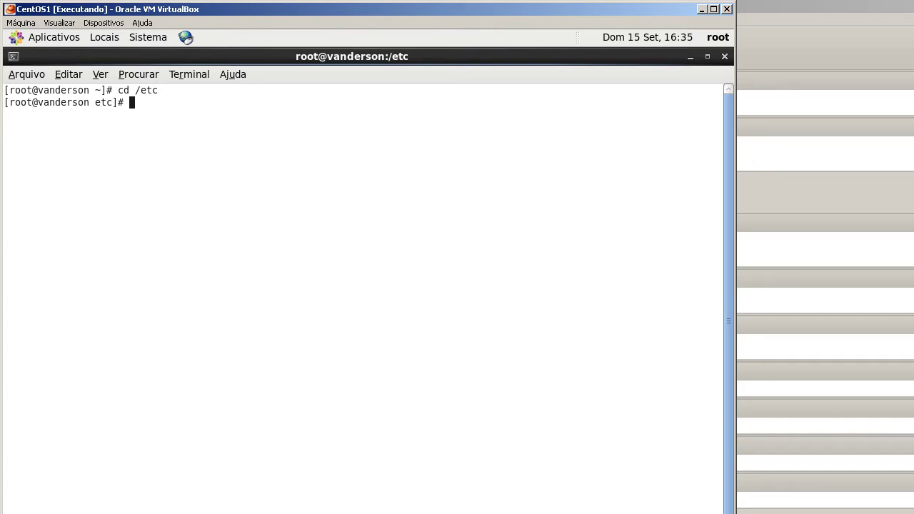
{"action": "type", "text": "cd selinux"}
{"action": "key", "text": "Return"}
{"action": "type", "text": "ls/"}
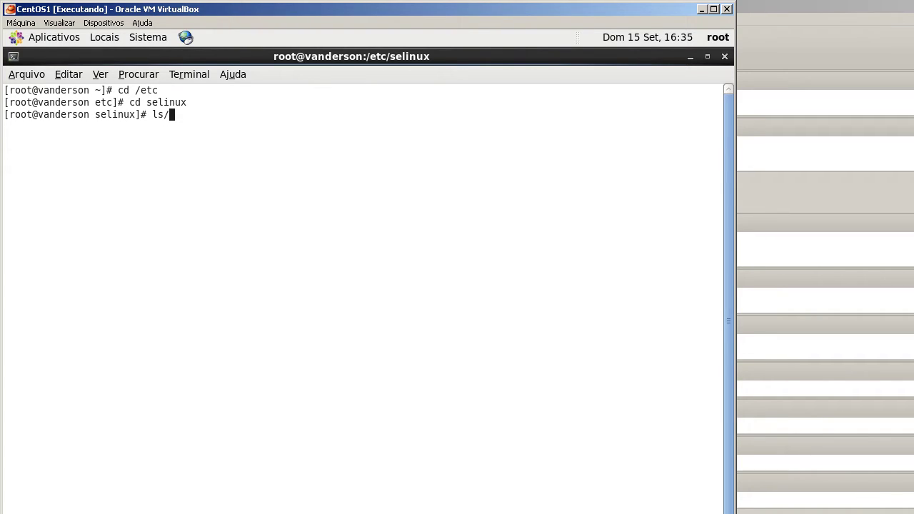
{"action": "key", "text": "BackSpace"}
{"action": "key", "text": "Return"}
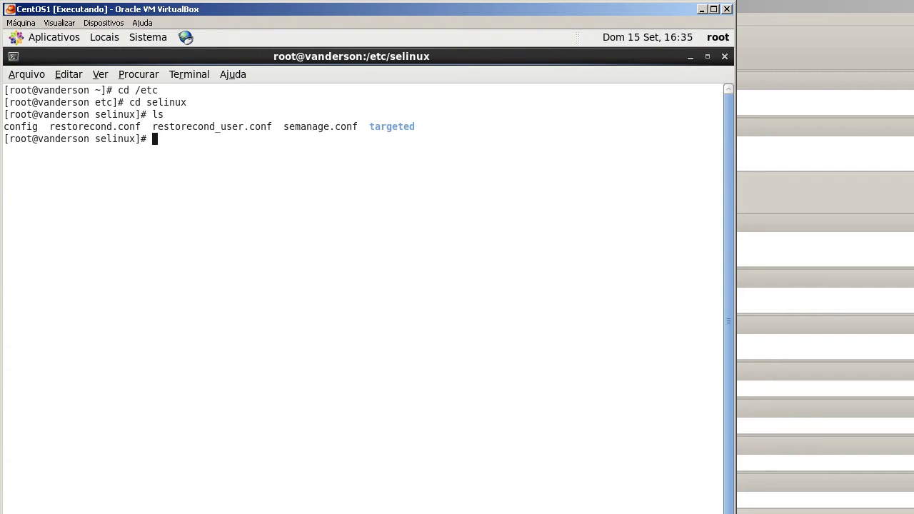
{"action": "type", "text": "vim"}
{"action": "key", "text": "Return"}
Quit the empty Vim session with :q and open the SELinux config file with vim config.
{"action": "type", "text": ":q"}
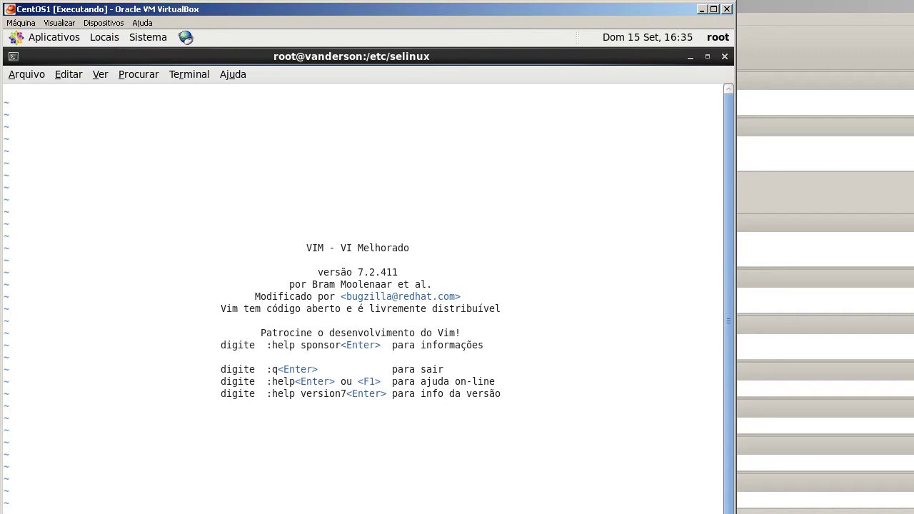
{"action": "key", "text": "Return"}
{"action": "type", "text": "vim "}
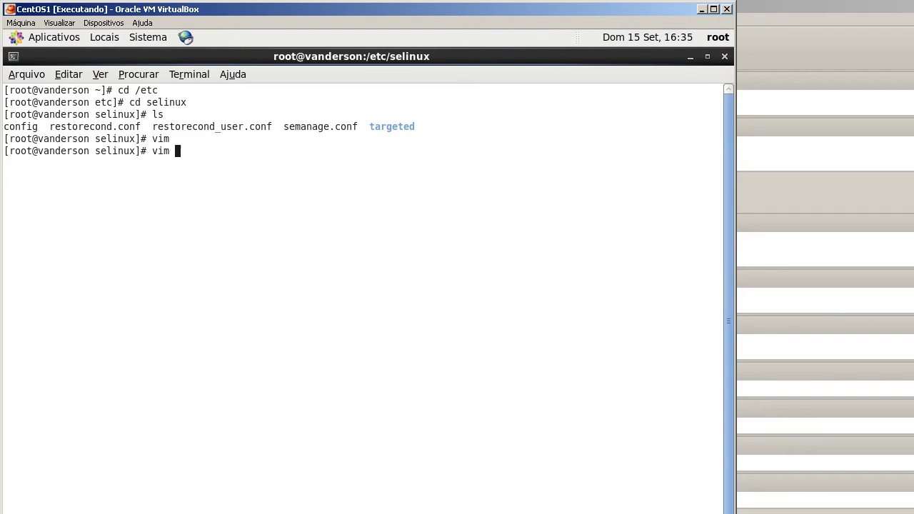
{"action": "type", "text": "config"}
{"action": "key", "text": "Return"}
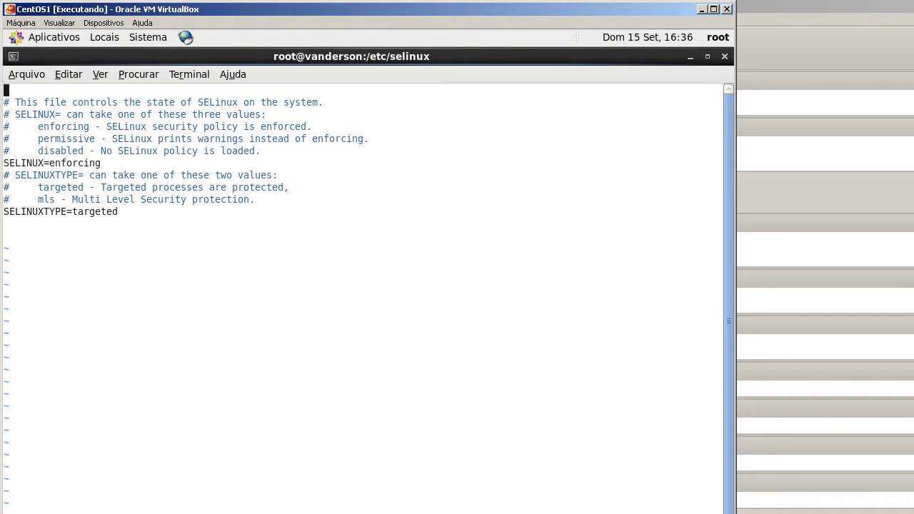
Change the SELINUX=enforcing line to SELINUX=permissive.
{"action": "key", "text": "Down"}
{"action": "key", "text": "Right"}
{"action": "key", "text": "Down"}
{"action": "key", "text": "Down"}
{"action": "key", "text": "Down"}
{"action": "key", "text": "Down"}
{"action": "key", "text": "Down"}
{"action": "key", "text": "Right"}
{"action": "key", "text": "i"}
{"action": "key", "text": "Right"}
{"action": "key", "text": "Right"}
{"action": "key", "text": "Right"}
{"action": "key", "text": "Right"}
{"action": "key", "text": "Right"}
{"action": "key", "text": "Right"}
{"action": "key", "text": "Right"}
{"action": "key", "text": "Right"}
{"action": "key", "text": "Right"}
{"action": "key", "text": "Right"}
{"action": "key", "text": "Right"}
{"action": "key", "text": "Right"}
{"action": "key", "text": "Right"}
{"action": "key", "text": "Right"}
{"action": "key", "text": "Right"}
{"action": "key", "text": "BackSpace"}
{"action": "key", "text": "BackSpace"}
{"action": "key", "text": "BackSpace"}
{"action": "key", "text": "BackSpace"}
{"action": "key", "text": "BackSpace"}
{"action": "key", "text": "BackSpace"}
{"action": "key", "text": "BackSpace"}
{"action": "key", "text": "BackSpace"}
{"action": "key", "text": "BackSpace"}
{"action": "type", "text": "permissive"}
{"action": "key", "text": "Down"}
{"action": "key", "text": "Down"}
{"action": "key", "text": "Down"}
{"action": "key", "text": "Down"}
{"action": "key", "text": "Down"}
{"action": "key", "text": "Down"}
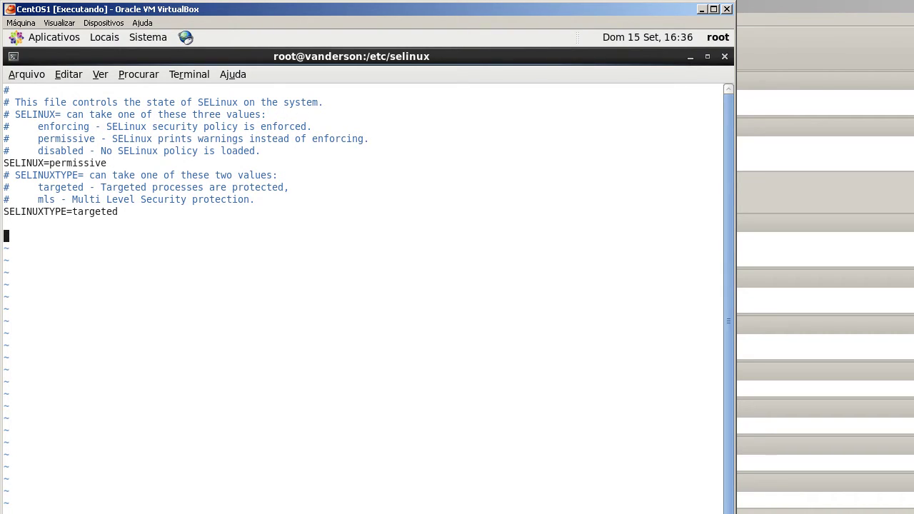
Remove the blank line, insert '#', and save the config with :wq.
{"action": "key", "text": "BackSpace"}
{"action": "type", "text": "#"}
{"action": "key", "text": "Escape"}
{"action": "type", "text": ":wq"}
{"action": "key", "text": "Return"}
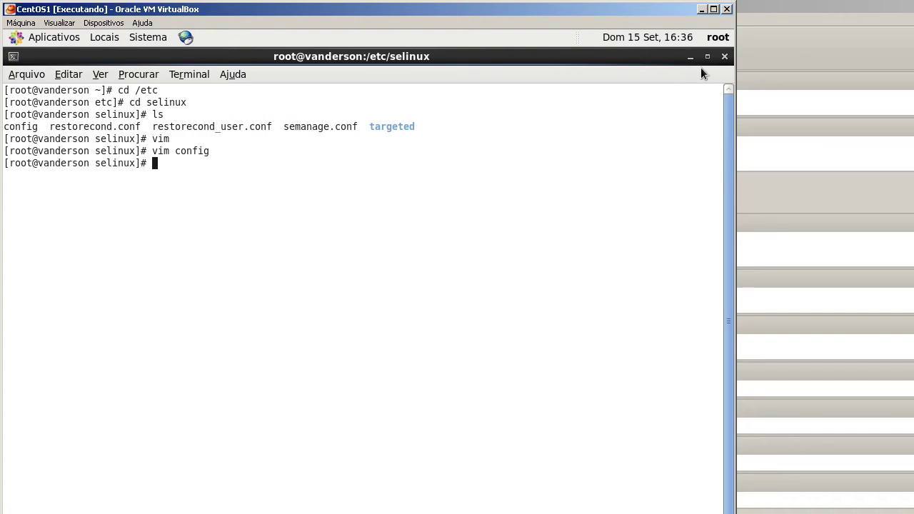
Close the terminal and restart the guest via Sistema > Desligar... > Reiniciar.
{"action": "left_click", "coordinate": [725, 56]}
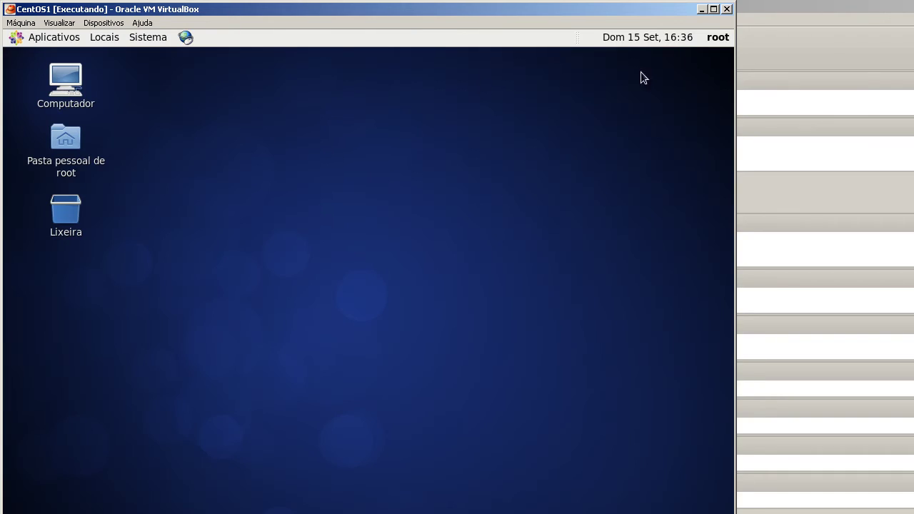
{"action": "left_click", "coordinate": [152, 38]}
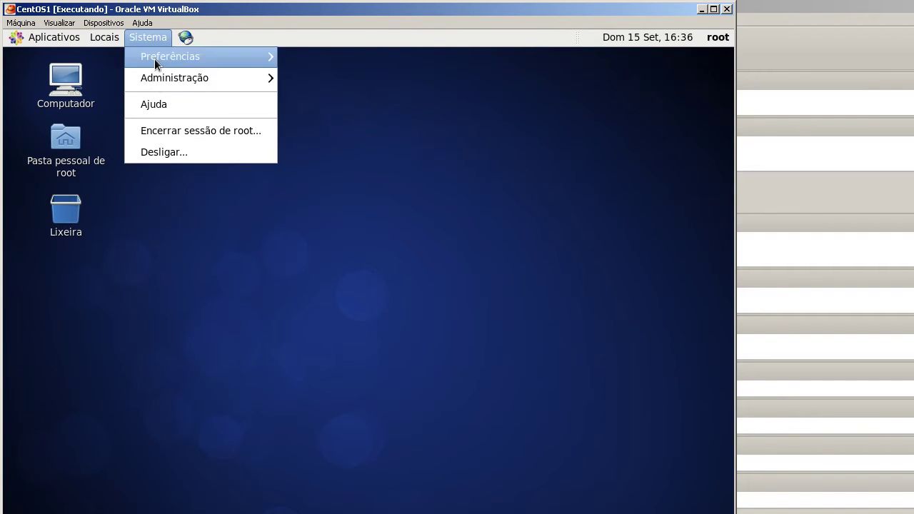
{"action": "left_click", "coordinate": [192, 150]}
{"action": "left_click", "coordinate": [380, 354]}
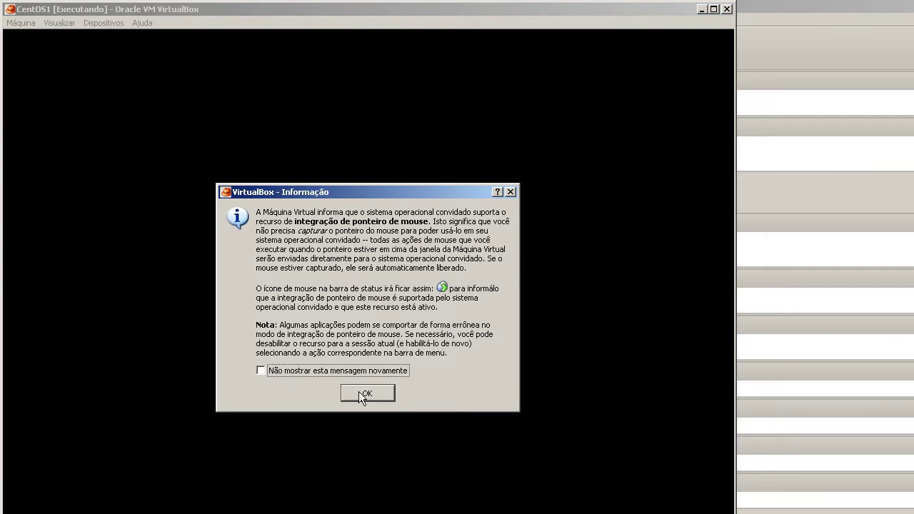
Dismiss the VirtualBox mouse integration and information notices and the root warning.
{"action": "left_click", "coordinate": [359, 391]}
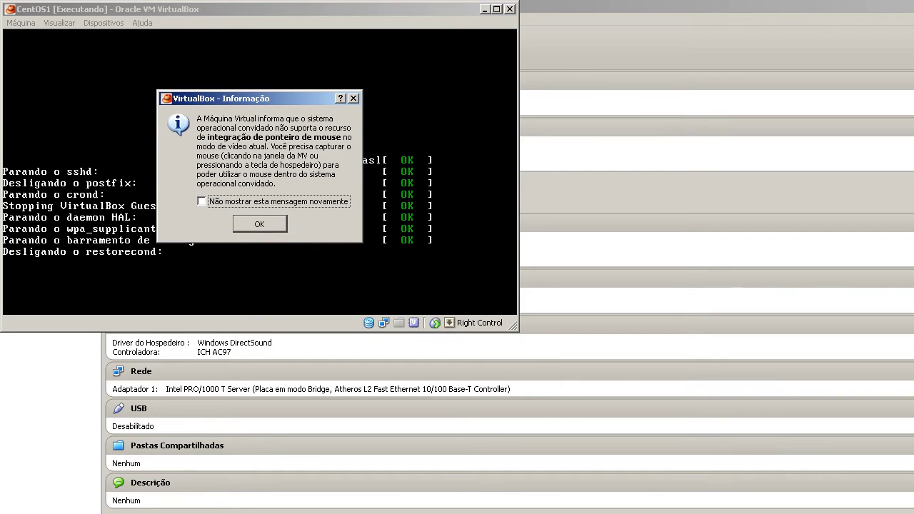
{"action": "left_click", "coordinate": [247, 225]}
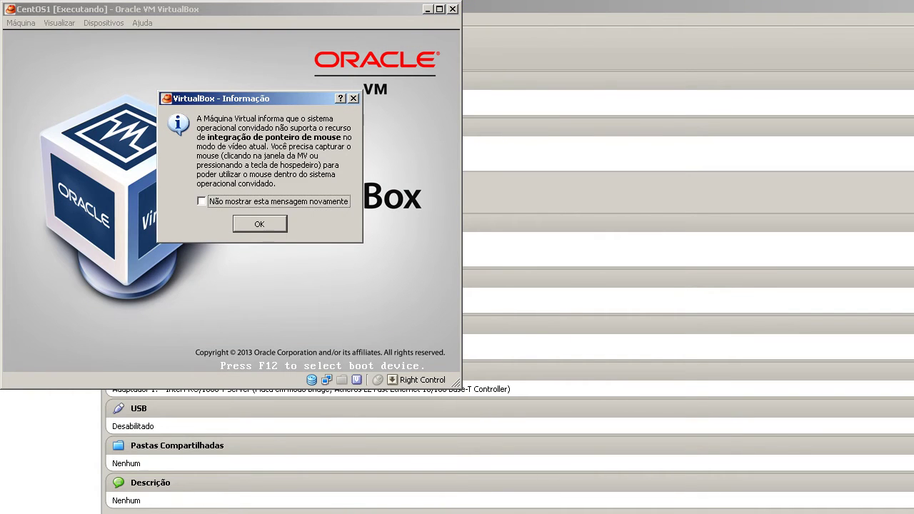
{"action": "left_click", "coordinate": [279, 228]}
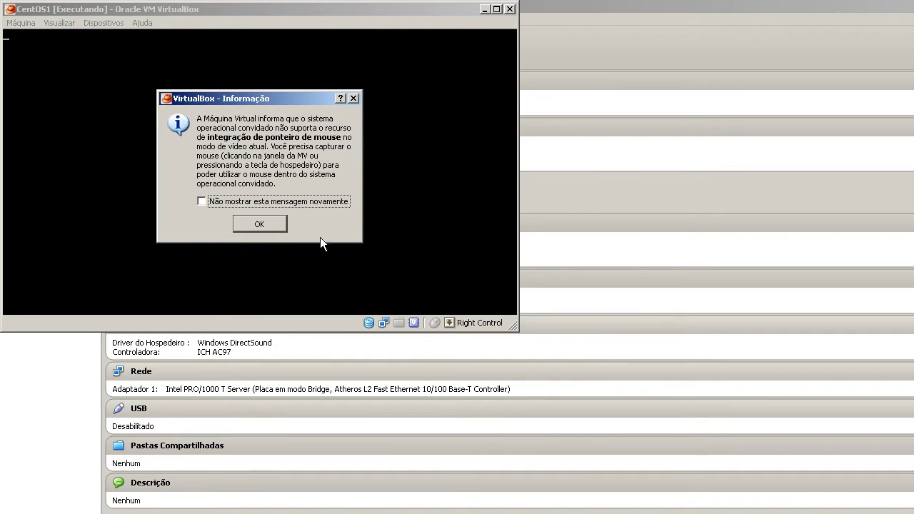
{"action": "left_click", "coordinate": [277, 219]}
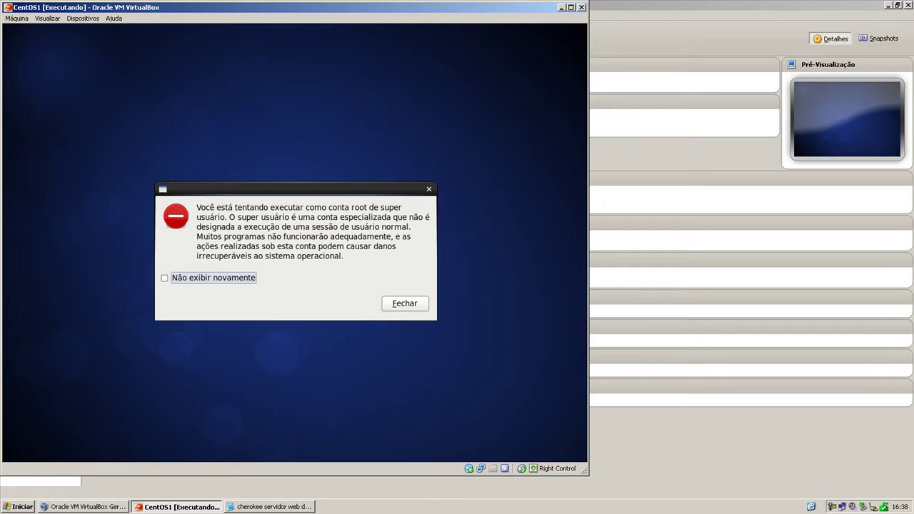
{"action": "left_click", "coordinate": [396, 312]}
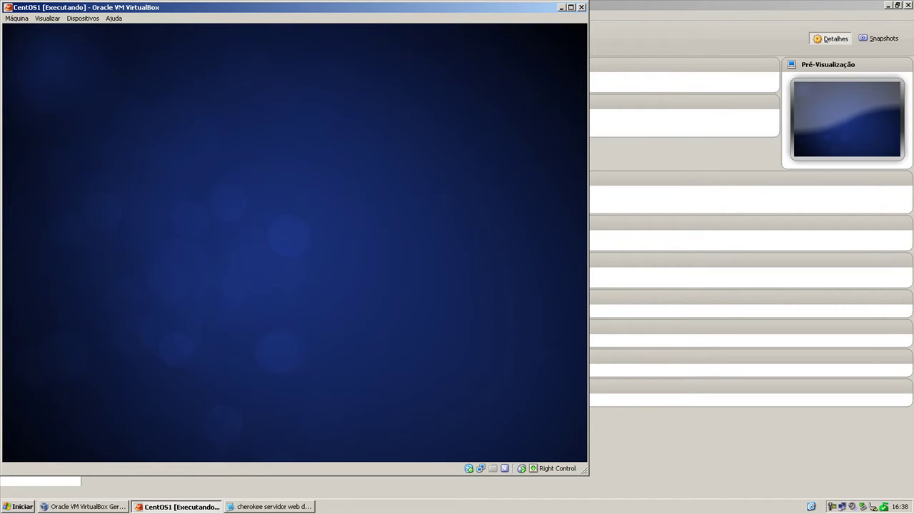
Open a new GNOME Terminal window from the applications menu.
{"action": "left_click", "coordinate": [59, 32]}
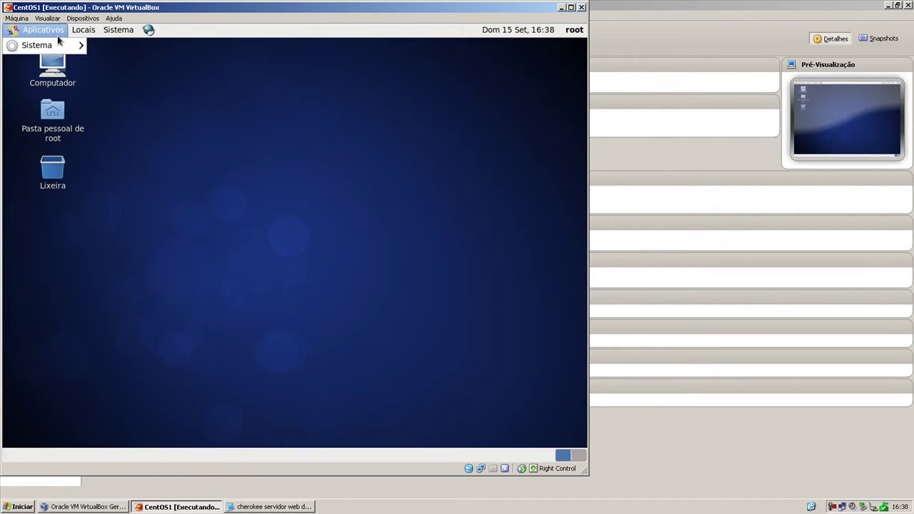
{"action": "mouse_move", "coordinate": [64, 51]}
{"action": "left_click", "coordinate": [122, 62]}
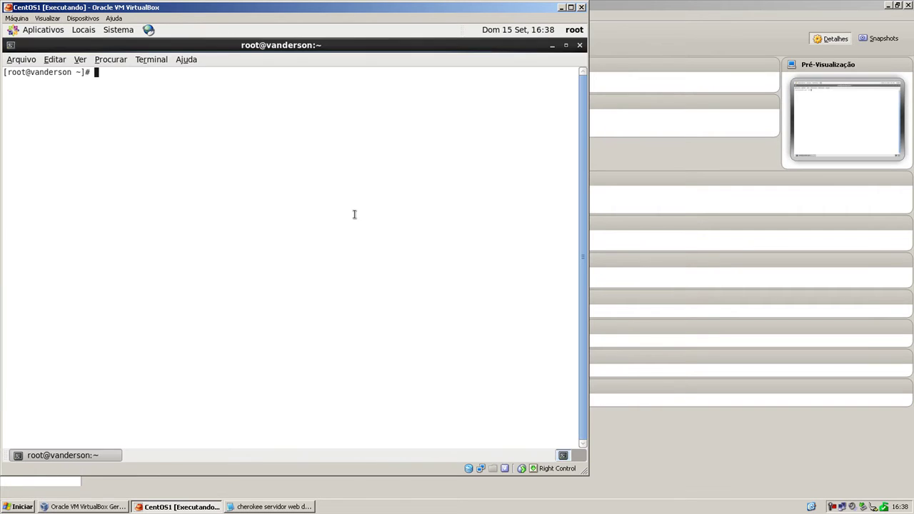
{"action": "right_click", "coordinate": [283, 132]}
{"action": "left_click", "coordinate": [167, 186]}
Paste the EPEL release rpm install command from the notes and run it.
{"action": "left_click", "coordinate": [254, 507]}
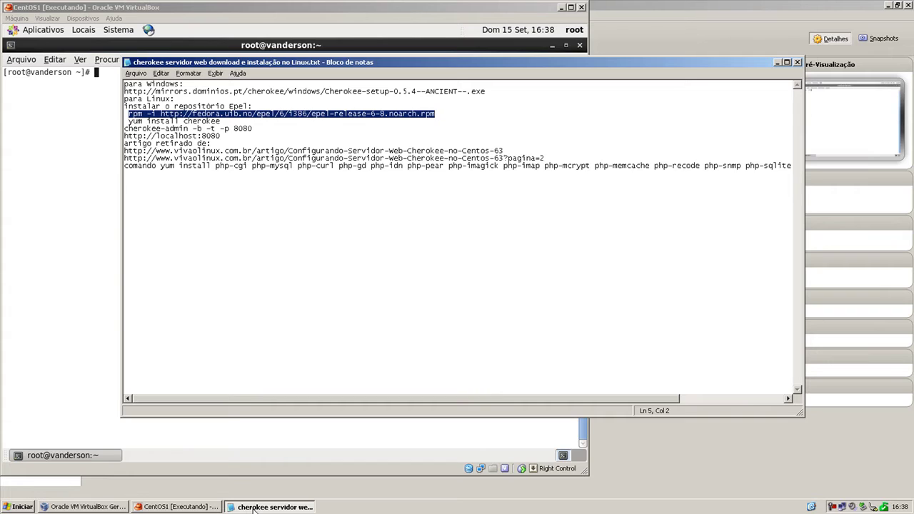
{"action": "left_click", "coordinate": [253, 508]}
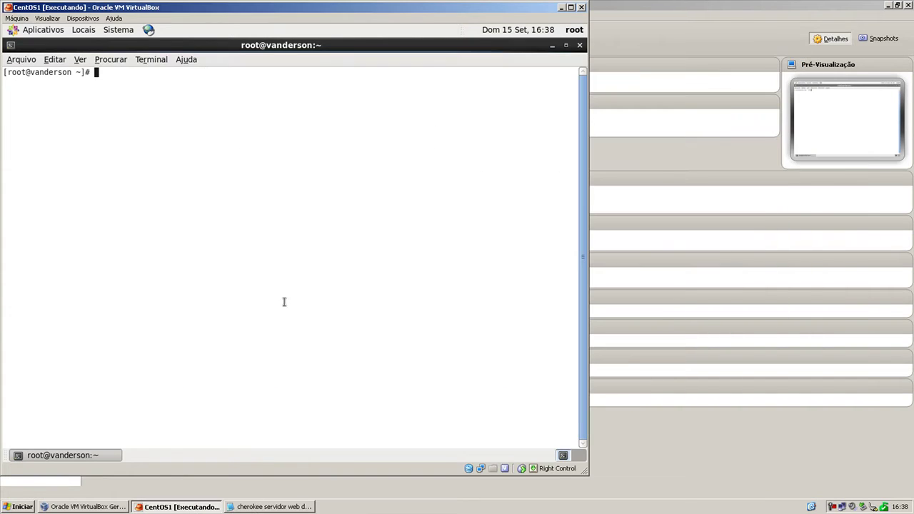
{"action": "right_click", "coordinate": [268, 191]}
{"action": "left_click", "coordinate": [289, 259]}
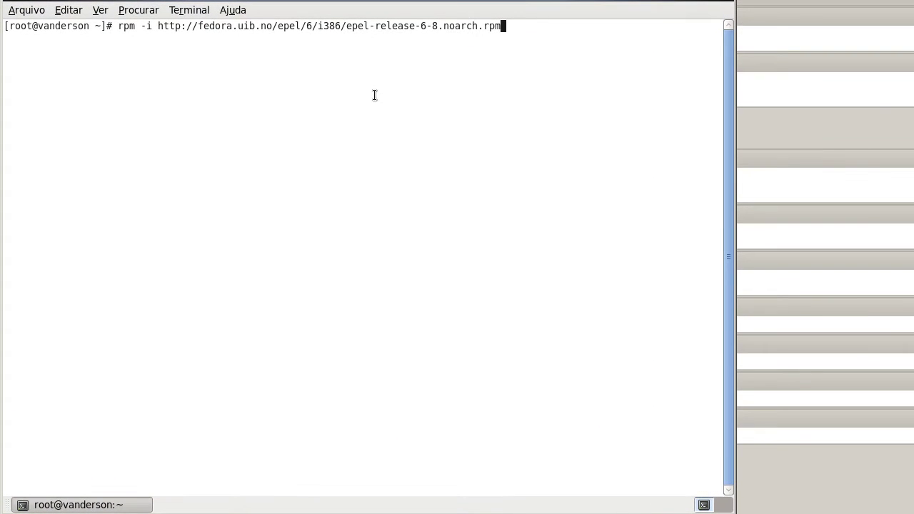
{"action": "key", "text": "Return"}
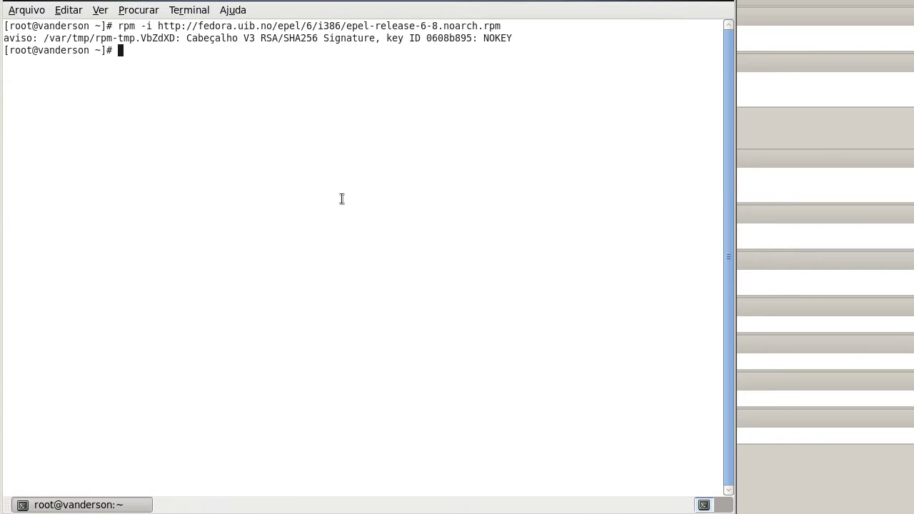
Copy the 'yum install cherokee' line from the notes and type 'yum update &&' at the prompt.
{"action": "key", "text": "alt+Tab"}
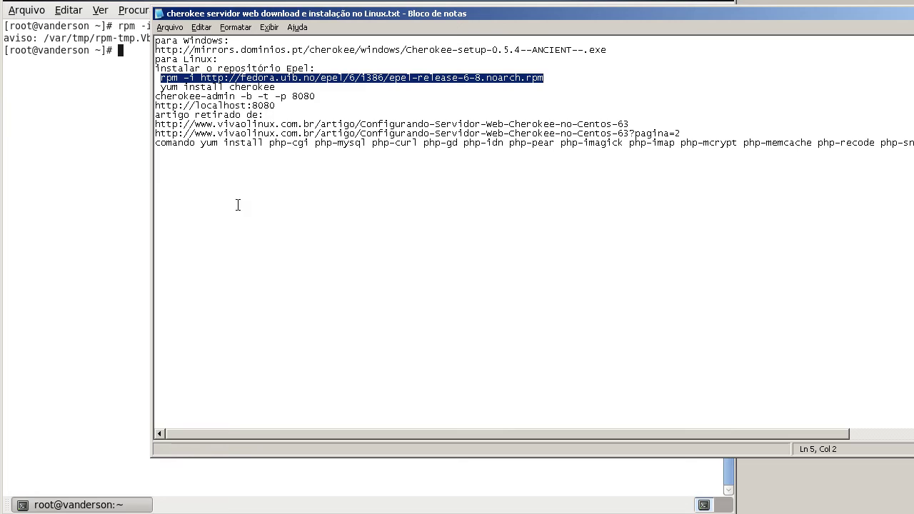
{"action": "left_click", "coordinate": [292, 87]}
{"action": "left_click_drag", "start_coordinate": [293, 87], "coordinate": [161, 89]}
{"action": "key", "text": "ctrl+c"}
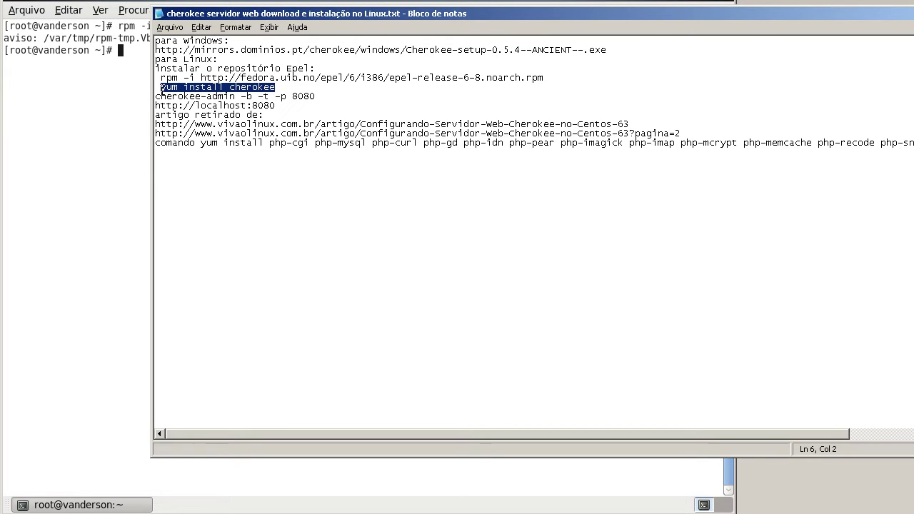
{"action": "key", "text": "alt+Tab"}
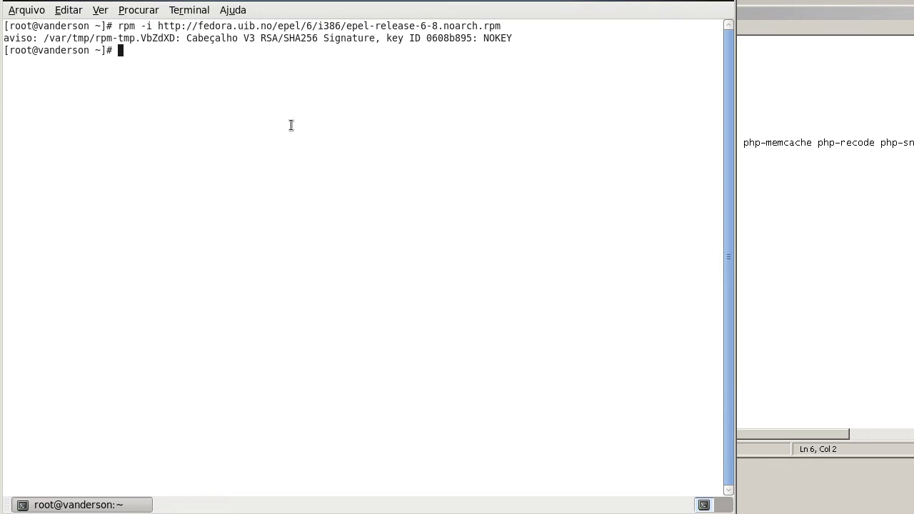
{"action": "type", "text": "yum update &&"}
Paste the Cherokee install after 'yum update &&', run it, and confirm downloading three packages.
{"action": "right_click", "coordinate": [290, 132]}
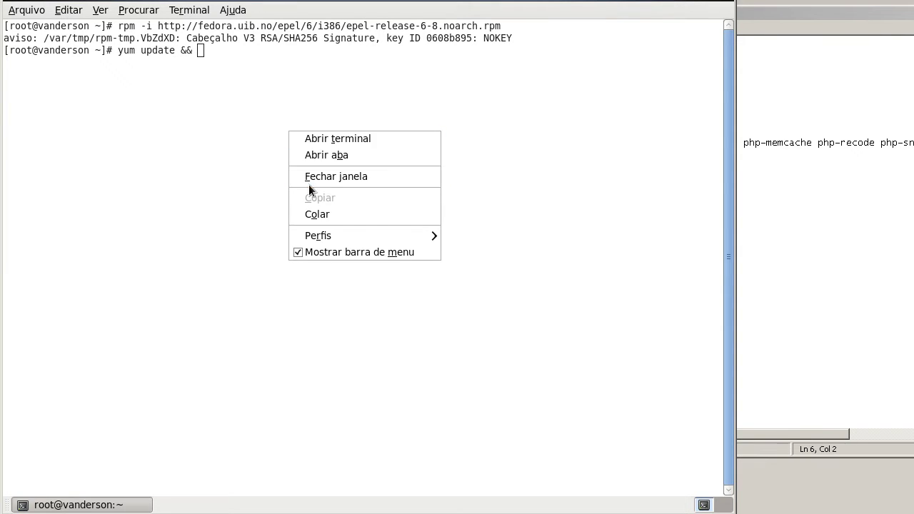
{"action": "left_click", "coordinate": [316, 214]}
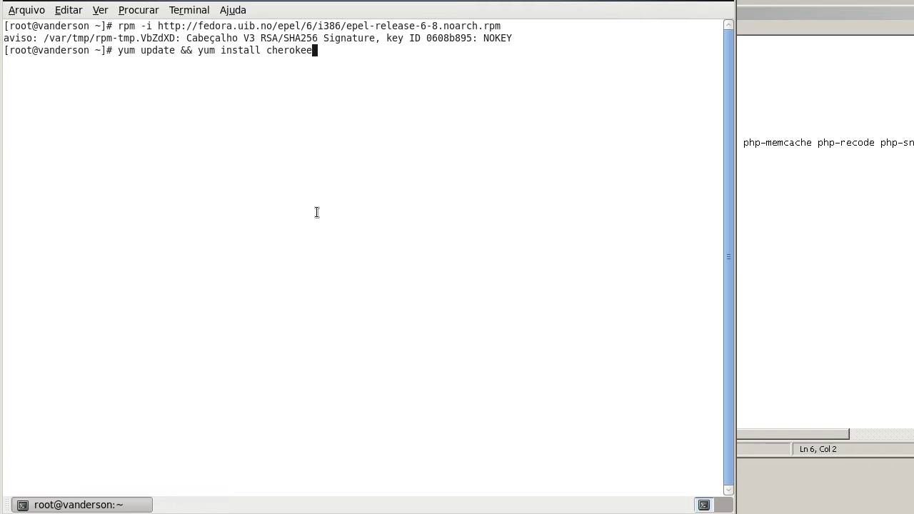
{"action": "key", "text": "Return"}
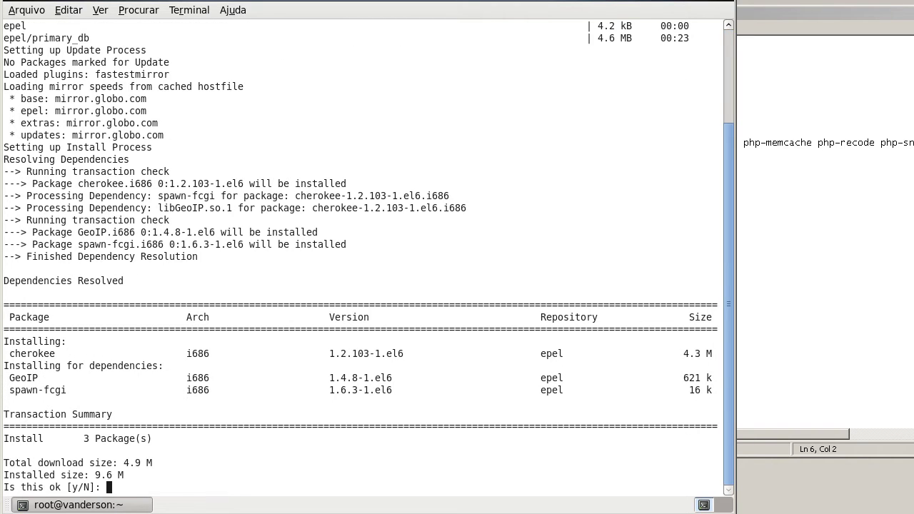
{"action": "type", "text": "y"}
{"action": "key", "text": "Return"}
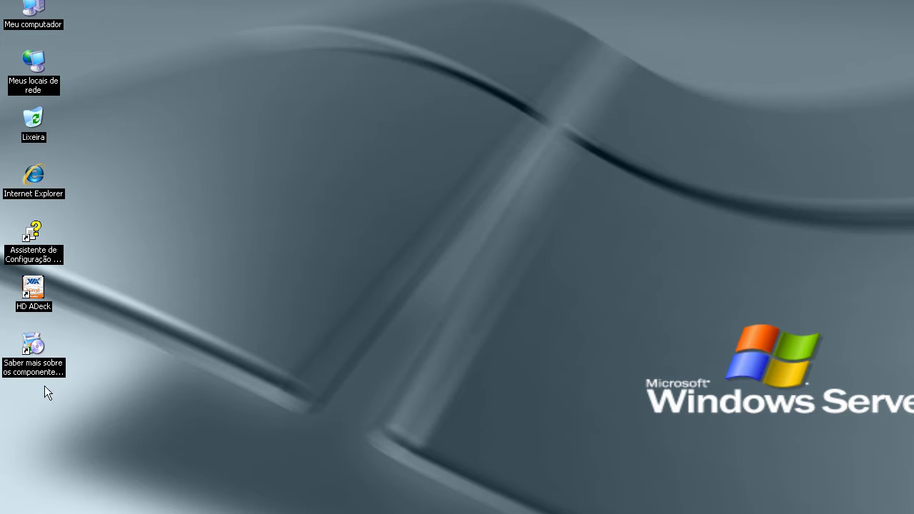
Remove Camtasia Recorder from the host's recent programs, then accept the EPEL GPG key.
{"action": "key", "text": "super"}
{"action": "right_click", "coordinate": [109, 245]}
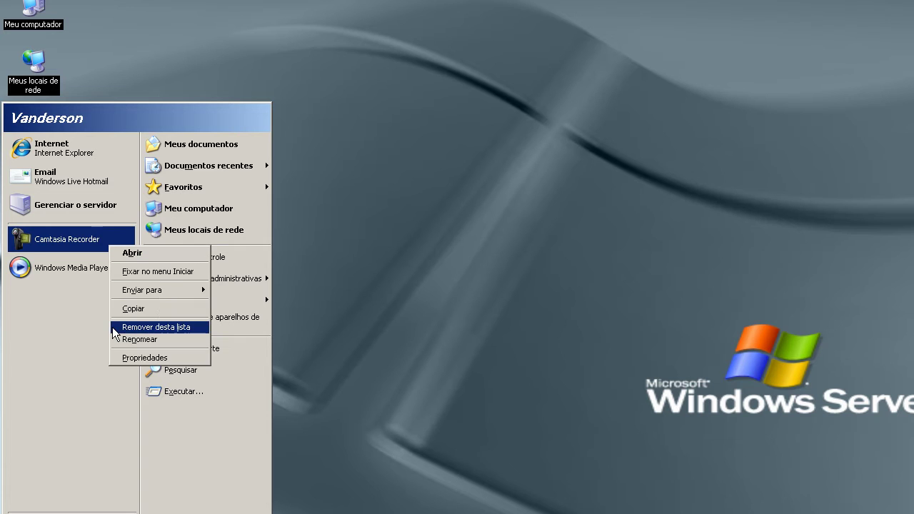
{"action": "left_click", "coordinate": [168, 325]}
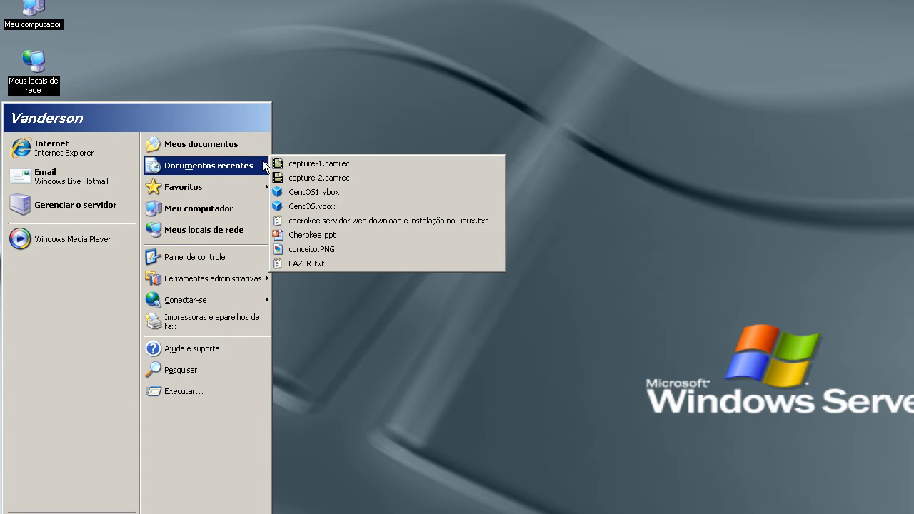
{"action": "left_click", "coordinate": [607, 302]}
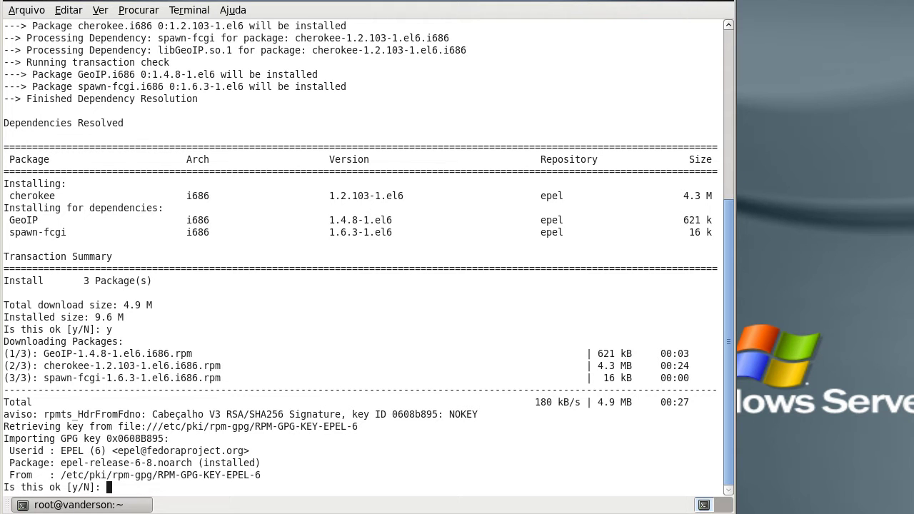
{"action": "type", "text": "y"}
{"action": "key", "text": "Return"}
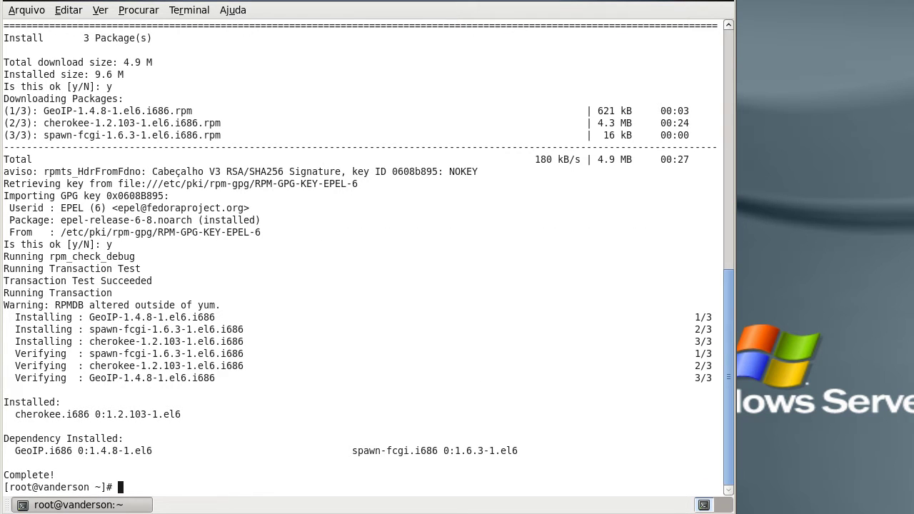
Enable the cherokee service in Sistema > Administração > Serviços, then close the tool.
{"action": "left_click", "coordinate": [143, 1]}
{"action": "mouse_move", "coordinate": [167, 16]}
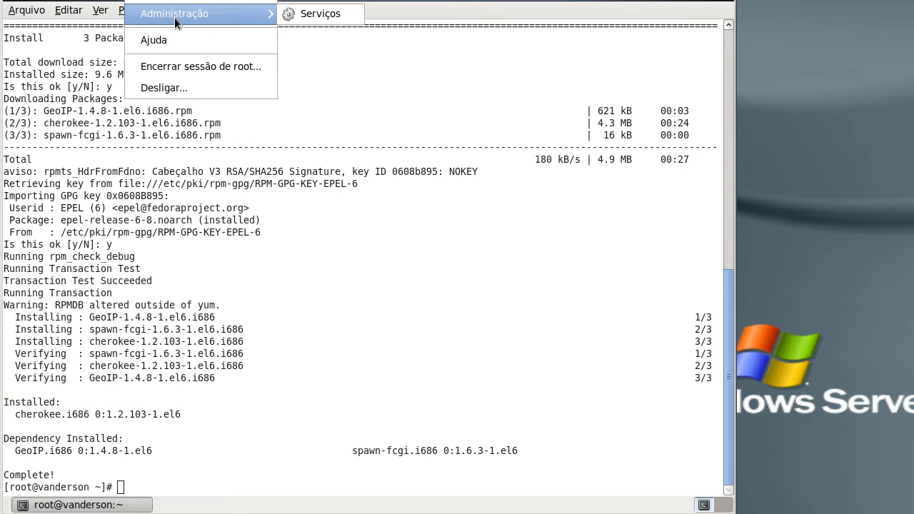
{"action": "left_click", "coordinate": [288, 15]}
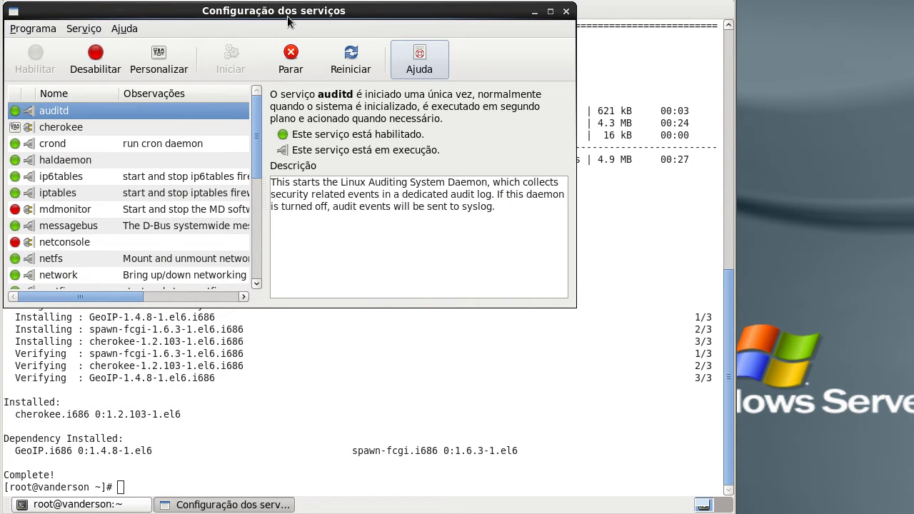
{"action": "left_click", "coordinate": [549, 11]}
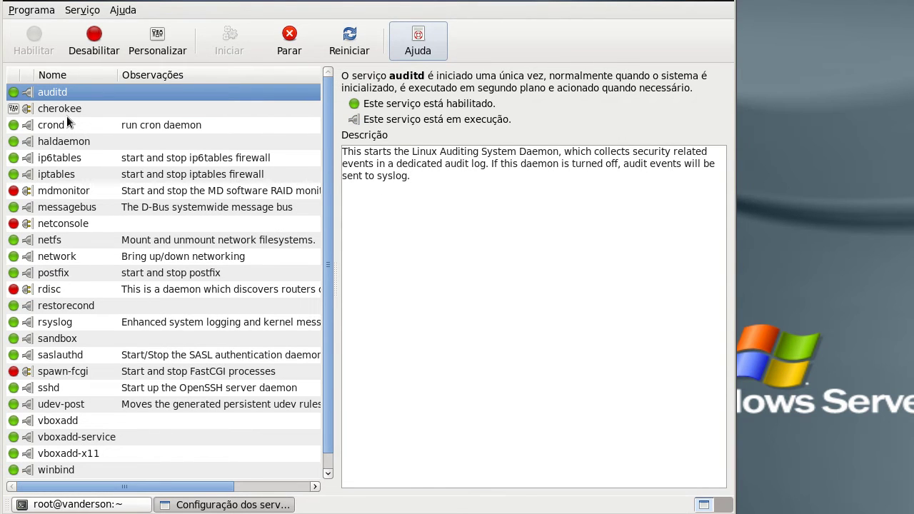
{"action": "left_click", "coordinate": [65, 110]}
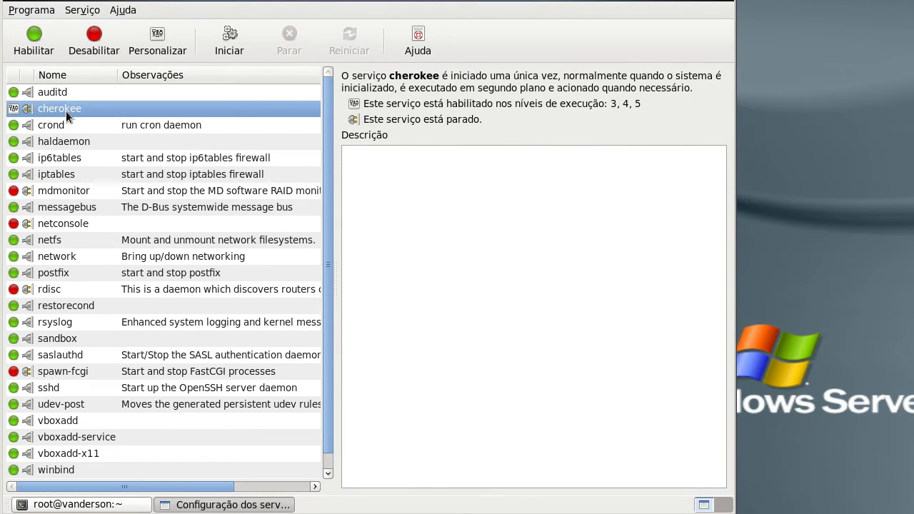
{"action": "left_click", "coordinate": [33, 47]}
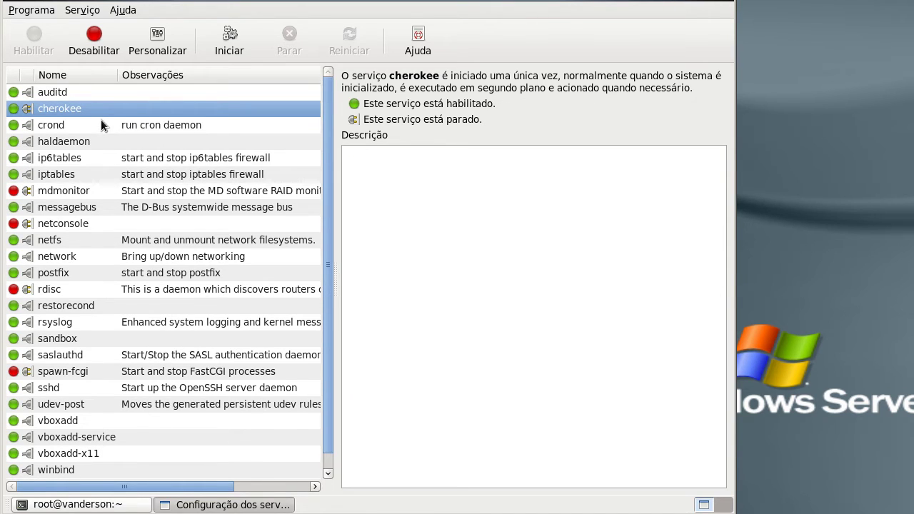
{"action": "left_click", "coordinate": [729, 5]}
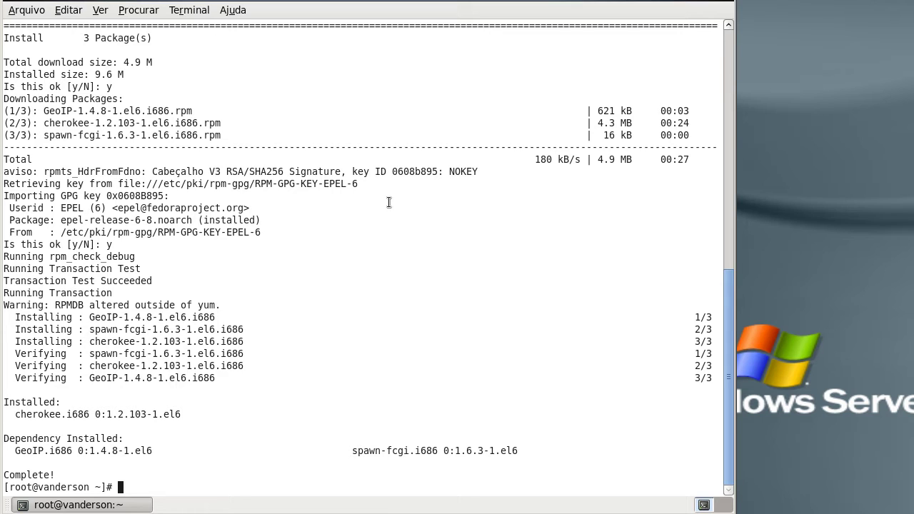
Run 'service cherokee restart', then launch the text-mode 'setup' utility.
{"action": "type", "text": "service cherokee restarr"}
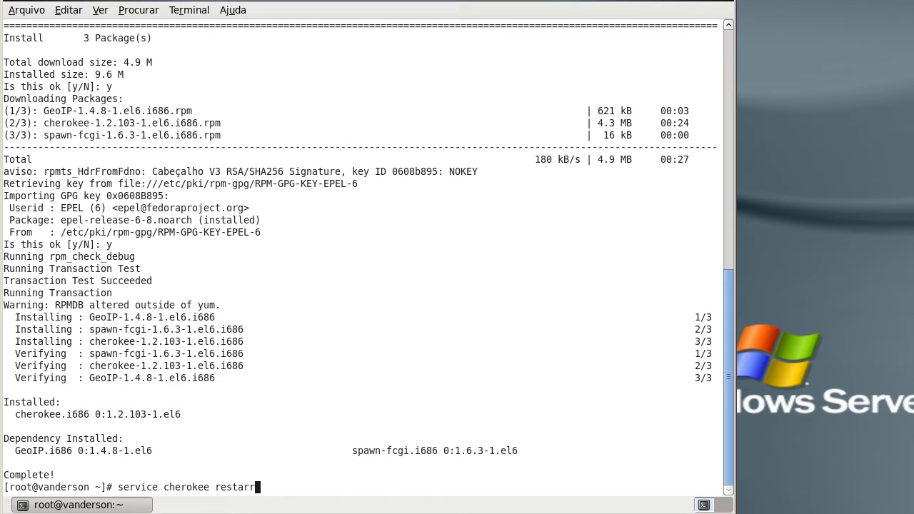
{"action": "key", "text": "BackSpace"}
{"action": "type", "text": "t"}
{"action": "key", "text": "Return"}
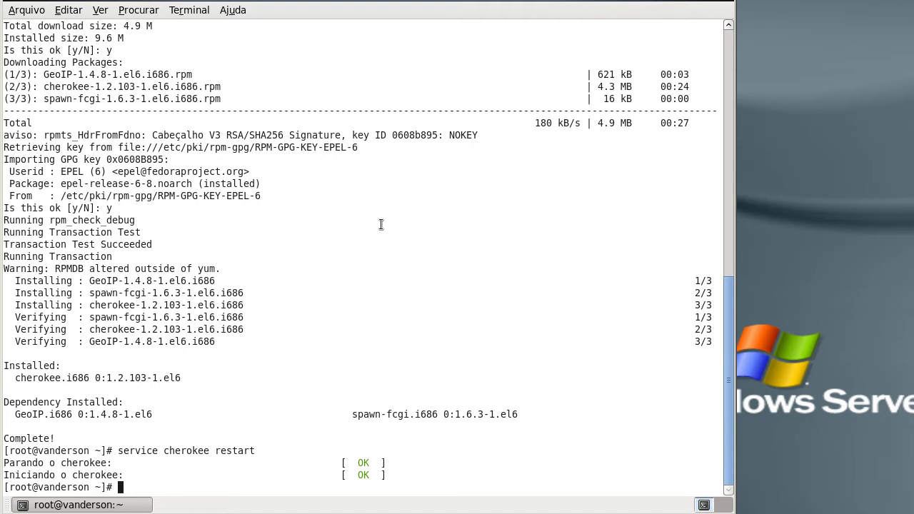
{"action": "type", "text": "setup"}
{"action": "key", "text": "Return"}
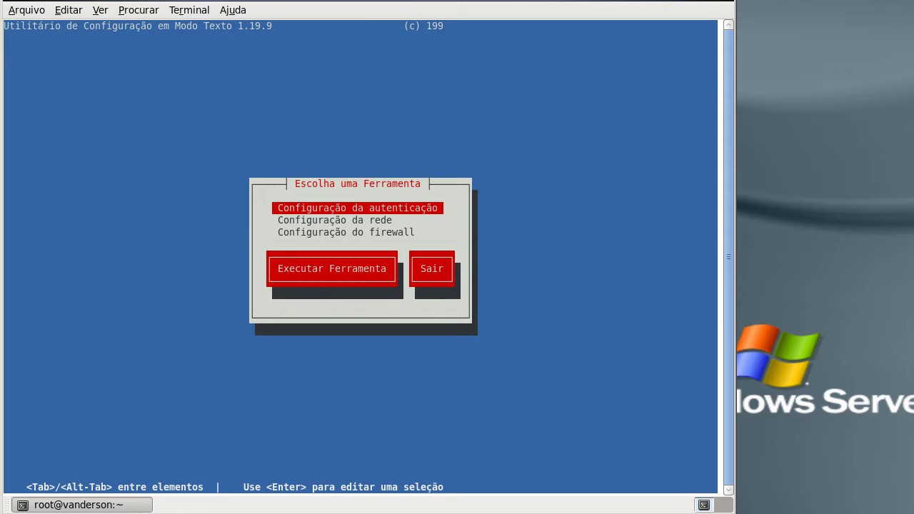
Open Configuração do firewall, customize it, and mark WWW Seguro (HTTPS) as trusted.
{"action": "key", "text": "Down"}
{"action": "key", "text": "Down"}
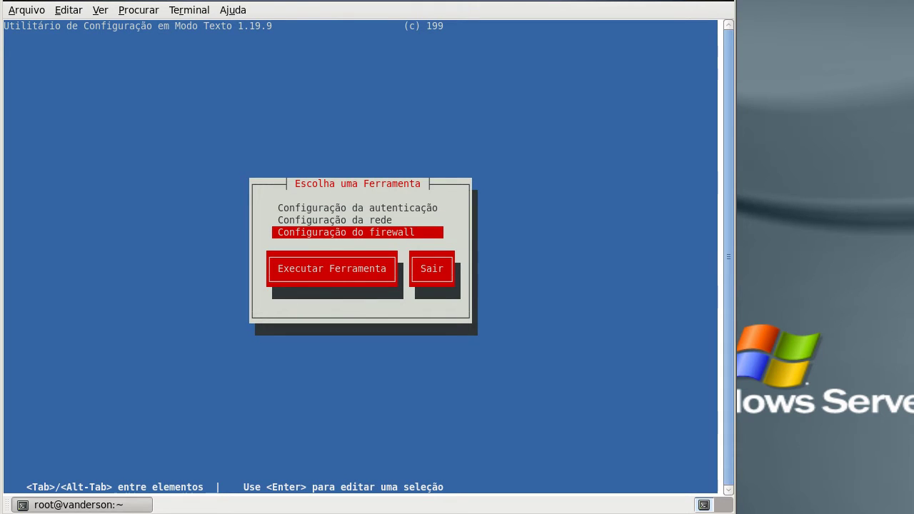
{"action": "key", "text": "Up"}
{"action": "key", "text": "Down"}
{"action": "key", "text": "Return"}
{"action": "key", "text": "Tab"}
{"action": "key", "text": "Tab"}
{"action": "key", "text": "Return"}
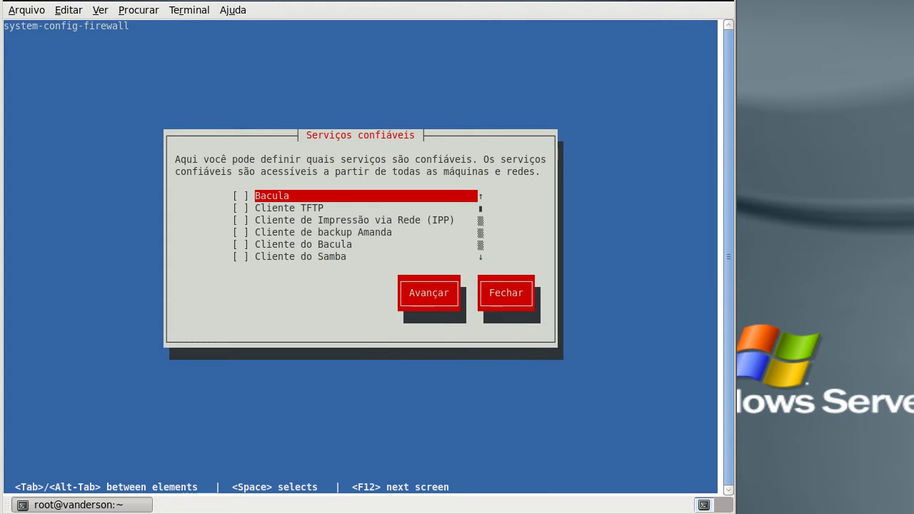
{"action": "key", "text": "Down"}
{"action": "key", "text": "Down"}
{"action": "key", "text": "Down"}
{"action": "key", "text": "Down"}
{"action": "key", "text": "Down"}
{"action": "key", "text": "Down"}
{"action": "key", "text": "Down"}
{"action": "key", "text": "Down"}
{"action": "key", "text": "Down"}
{"action": "key", "text": "Down"}
{"action": "key", "text": "Down"}
{"action": "key", "text": "Down"}
{"action": "key", "text": "Down"}
{"action": "key", "text": "Down"}
{"action": "key", "text": "Down"}
{"action": "key", "text": "Down"}
{"action": "key", "text": "Down"}
{"action": "key", "text": "Down"}
{"action": "key", "text": "Down"}
{"action": "key", "text": "Down"}
{"action": "key", "text": "Down"}
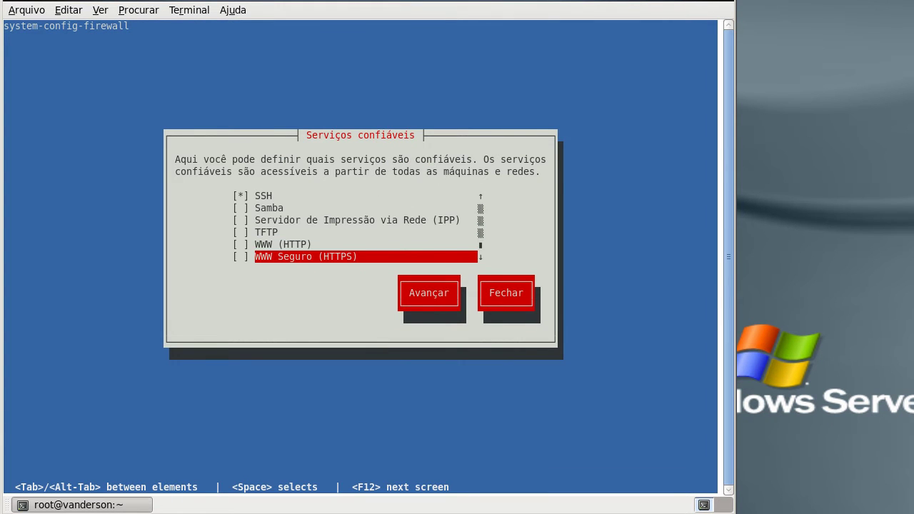
{"action": "key", "text": "space"}
Also mark WWW (HTTP) as trusted, then apply and confirm overwriting the firewall configuration.
{"action": "key", "text": "Tab"}
{"action": "key", "text": "Tab"}
{"action": "key", "text": "Tab"}
{"action": "key", "text": "Up"}
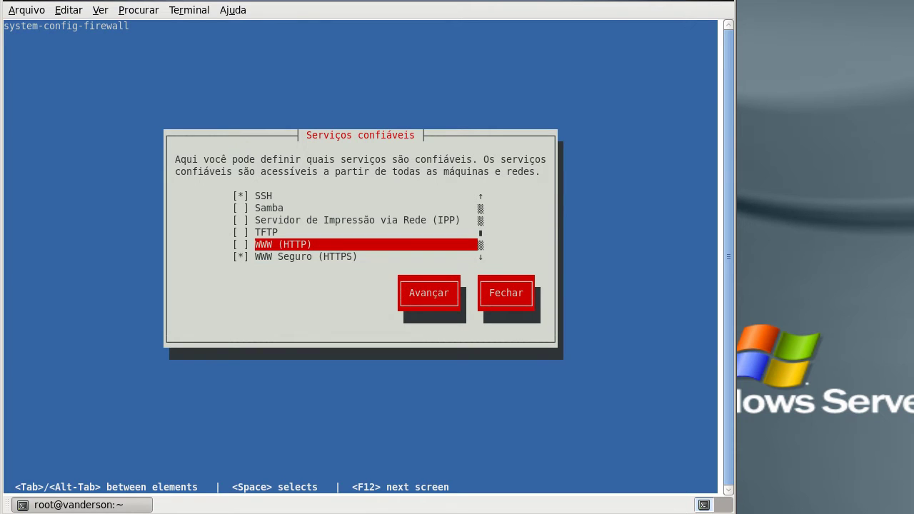
{"action": "key", "text": "space"}
{"action": "key", "text": "Down"}
{"action": "key", "text": "Tab"}
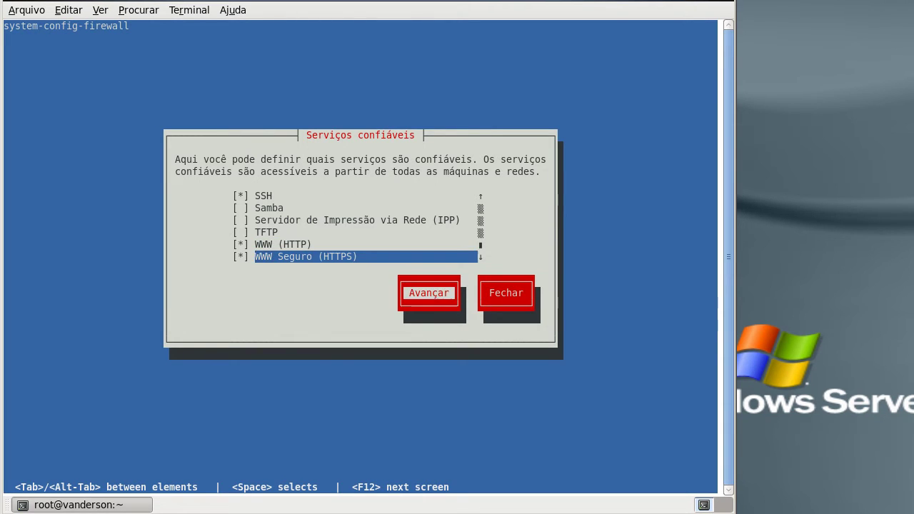
{"action": "key", "text": "Return"}
{"action": "key", "text": "Tab"}
{"action": "key", "text": "Tab"}
{"action": "key", "text": "Tab"}
{"action": "key", "text": "Tab"}
{"action": "key", "text": "Tab"}
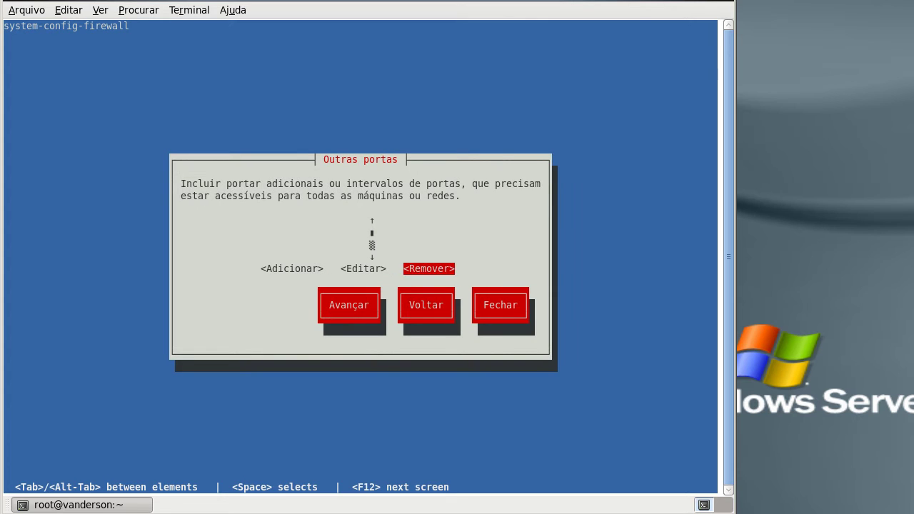
{"action": "key", "text": "Return"}
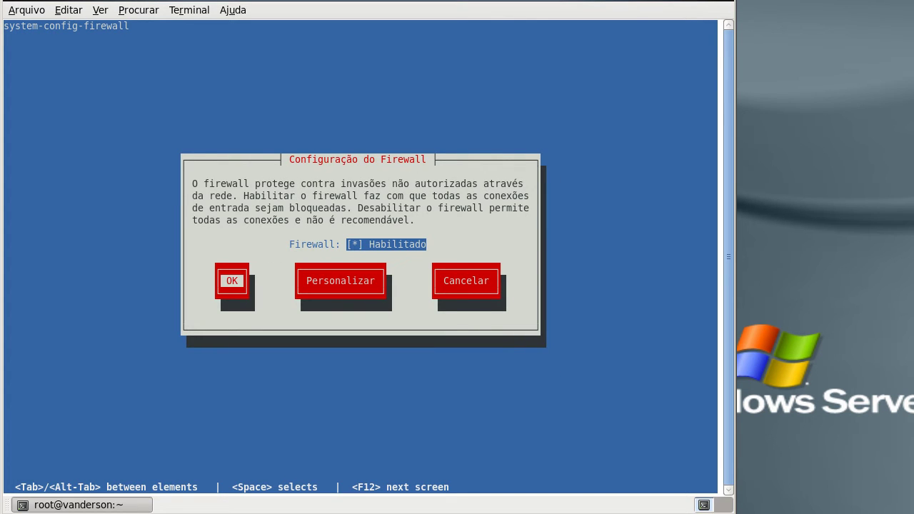
{"action": "key", "text": "Return"}
{"action": "key", "text": "Return"}
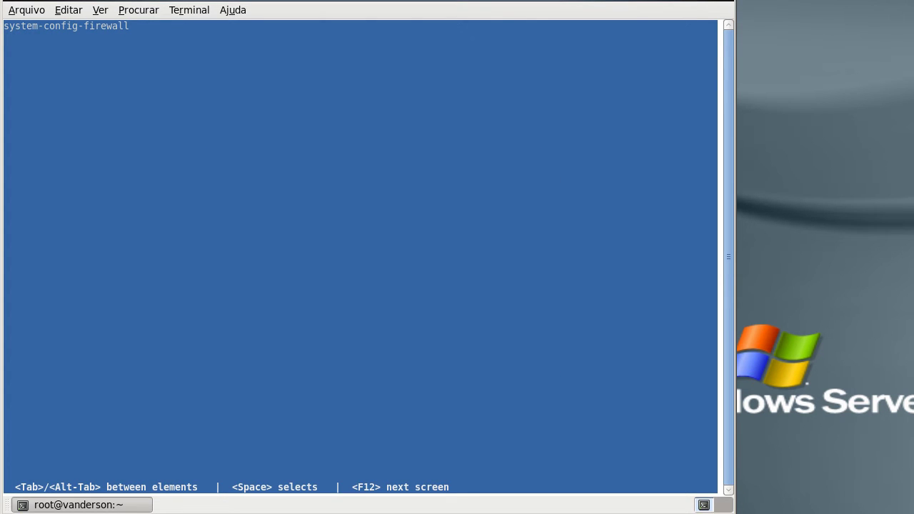
{"action": "key", "text": "Tab"}
{"action": "key", "text": "Tab"}
{"action": "key", "text": "Return"}
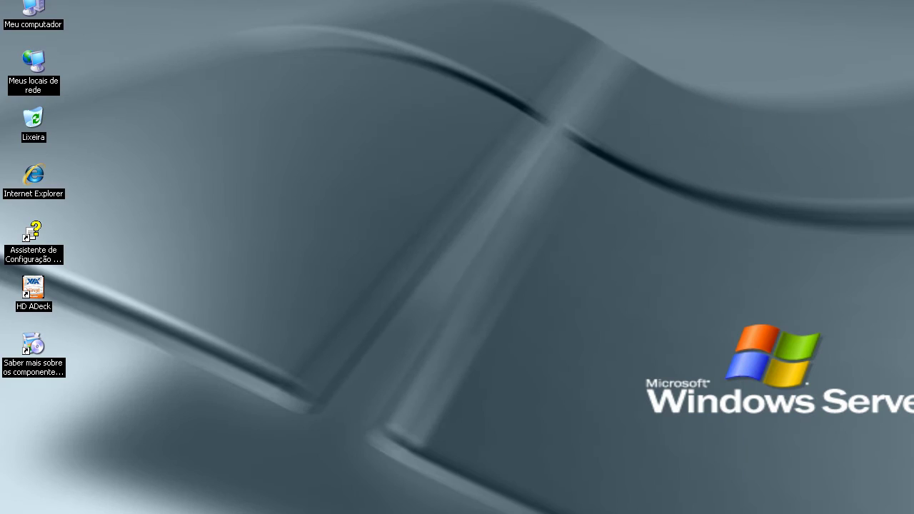
Launch Oracle VM VirtualBox from the host Start menu and run ifconfig in the CentOS terminal.
{"action": "double_click", "coordinate": [39, 179]}
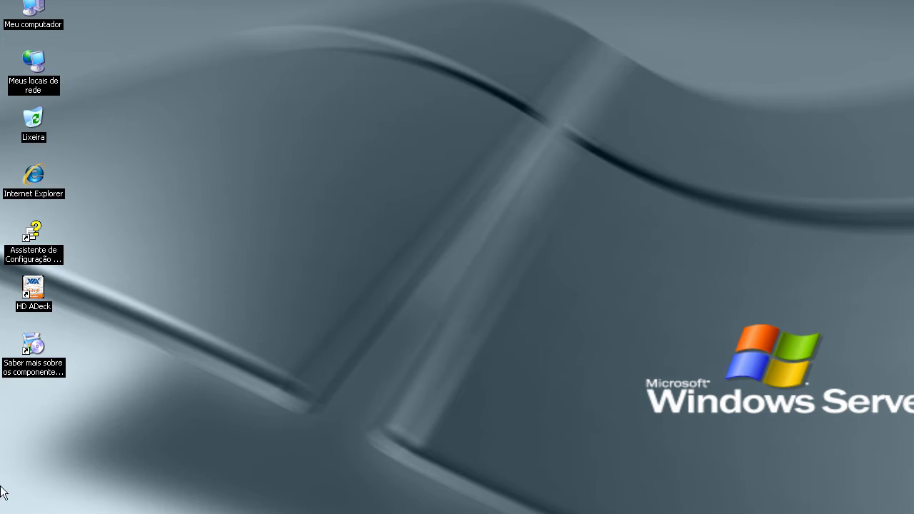
{"action": "left_click", "coordinate": [5, 510]}
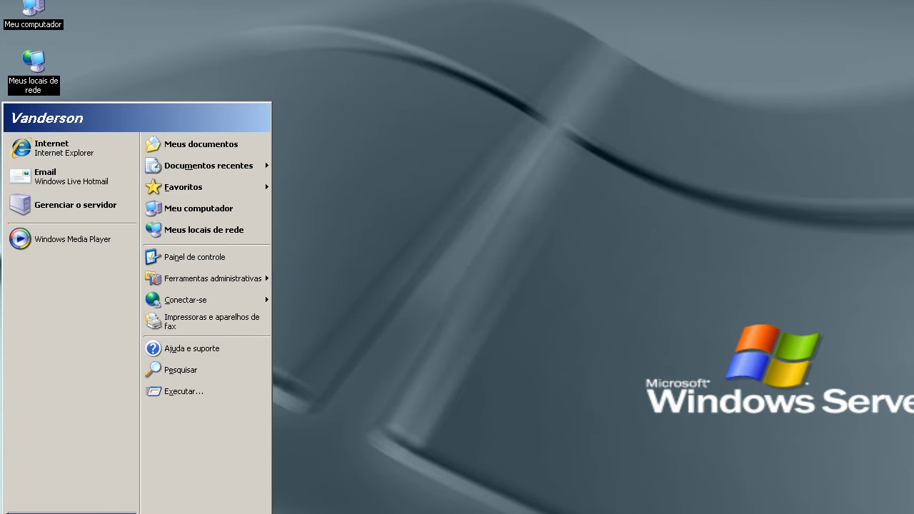
{"action": "mouse_move", "coordinate": [164, 511]}
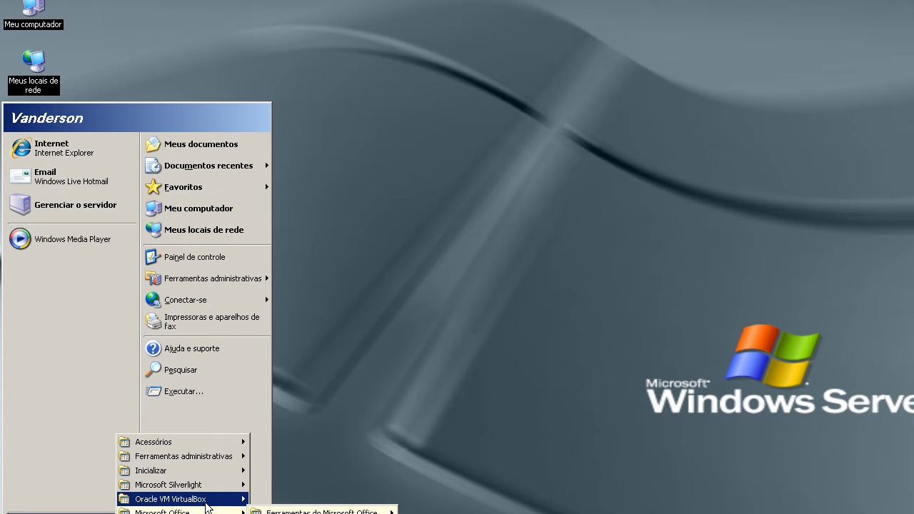
{"action": "mouse_move", "coordinate": [186, 499]}
{"action": "left_click", "coordinate": [307, 512]}
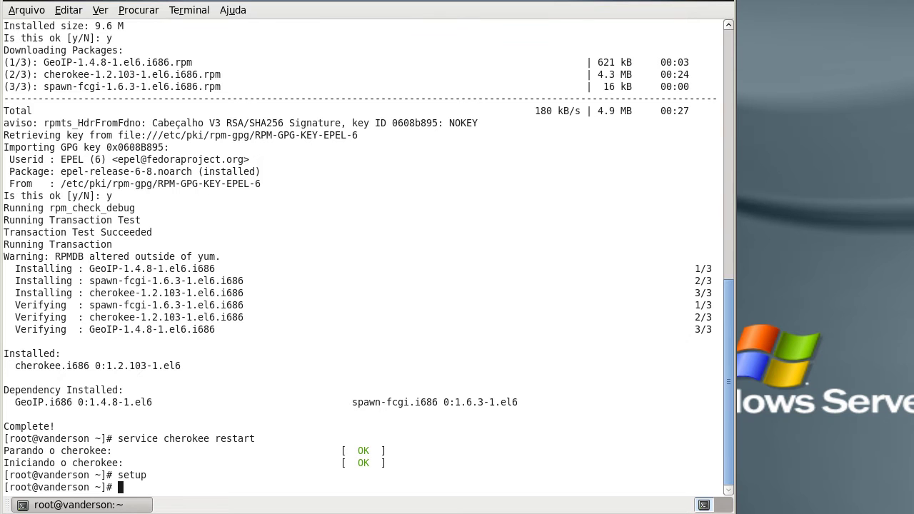
{"action": "type", "text": "ifconfig"}
{"action": "key", "text": "Return"}
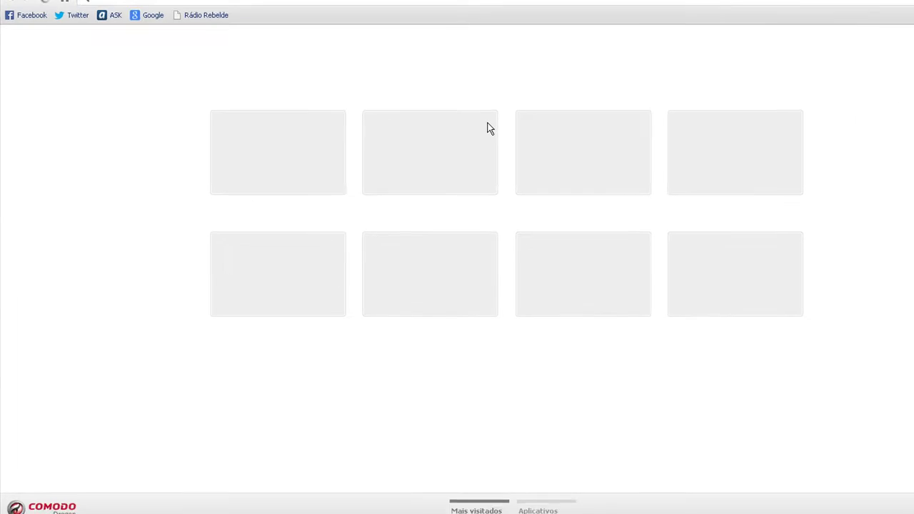
Open the router page at 192.168.1.1 and log in with the router's admin credentials.
{"action": "type", "text": "192"}
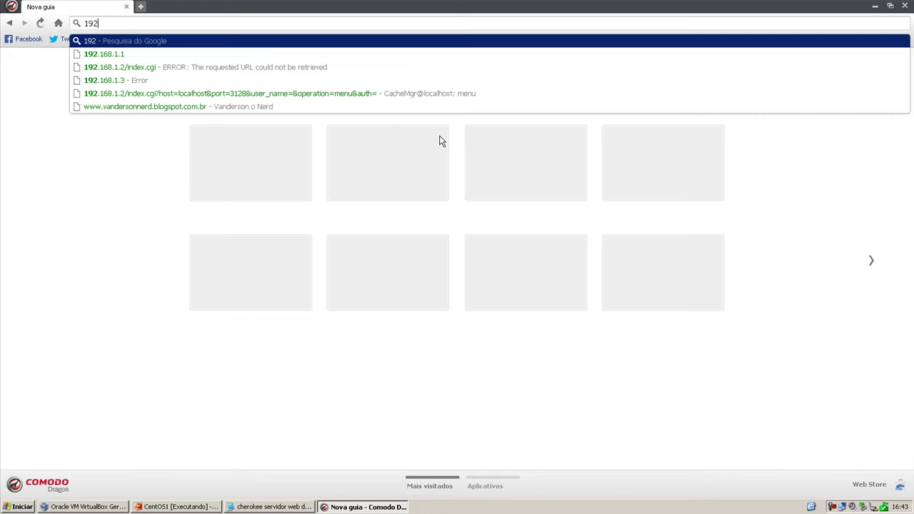
{"action": "key", "text": "Down"}
{"action": "key", "text": "Return"}
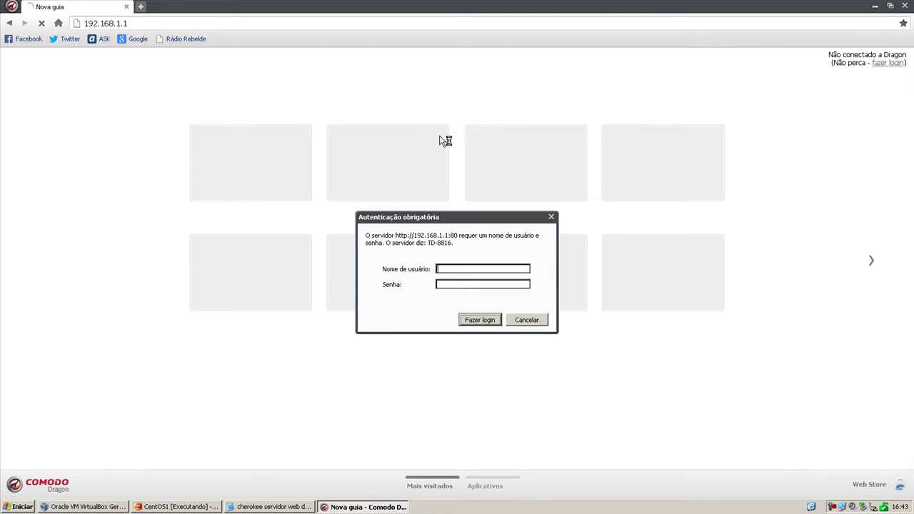
{"action": "type", "text": "admin"}
{"action": "key", "text": "Tab"}
{"action": "type", "text": "******"}
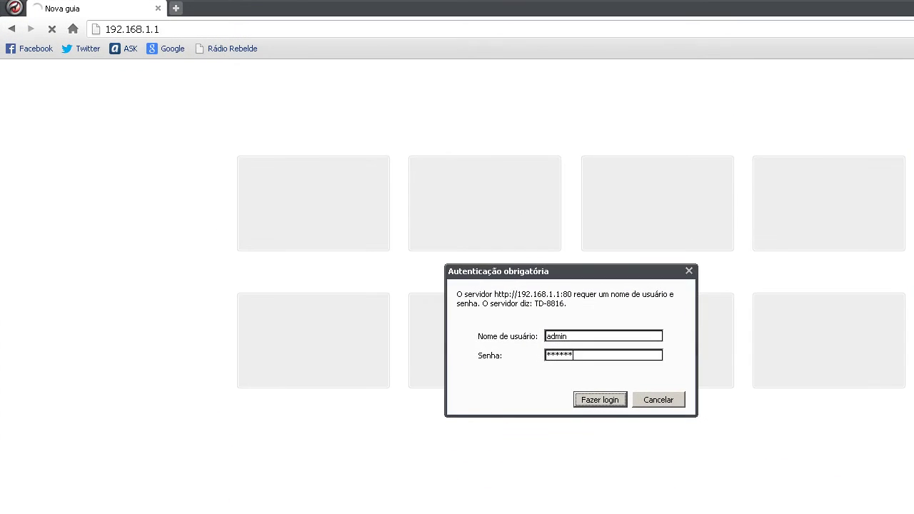
{"action": "key", "text": "Return"}
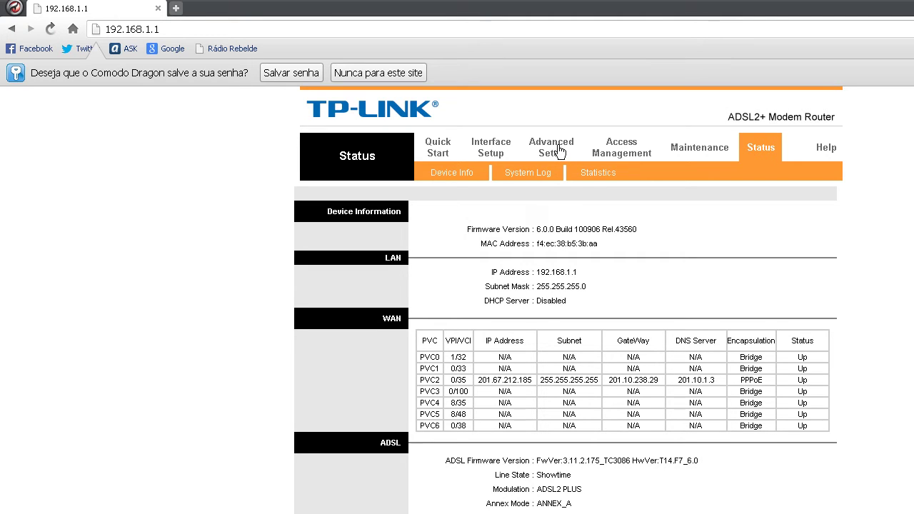
Go to Advanced Setup > NAT > DMZ and confirm the DMZ host is 192.168.1.2.
{"action": "left_click", "coordinate": [559, 152]}
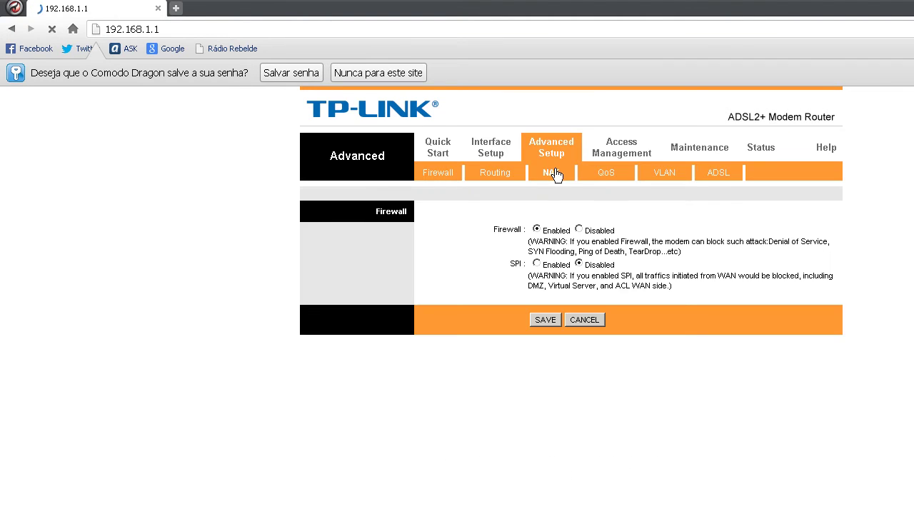
{"action": "left_click", "coordinate": [554, 173]}
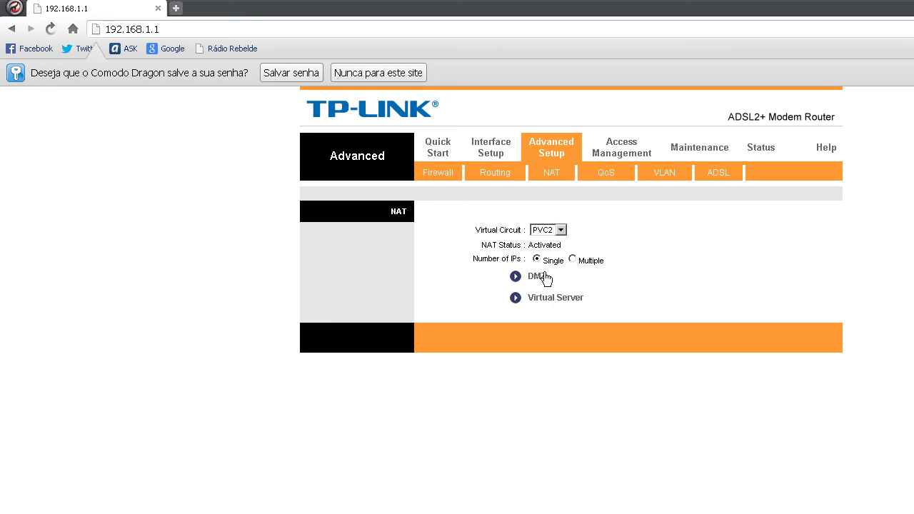
{"action": "left_click", "coordinate": [545, 276]}
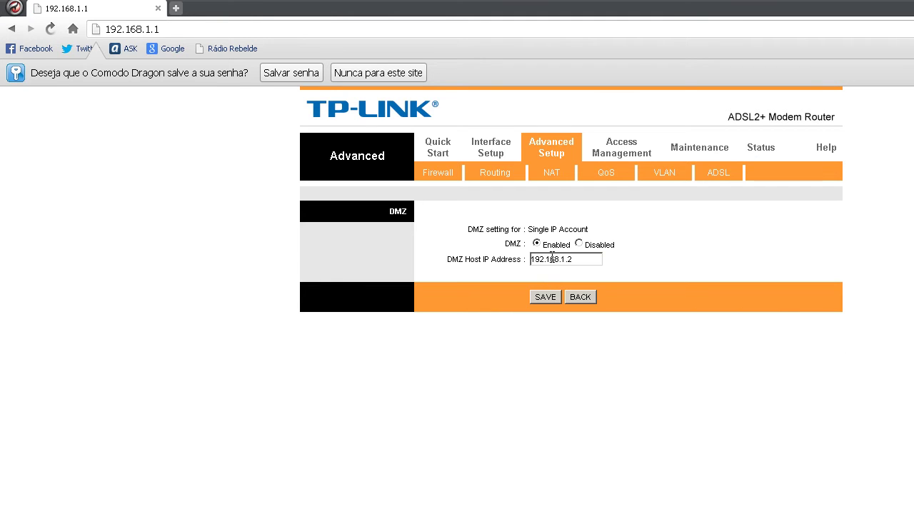
{"action": "key", "text": "alt+Tab"}
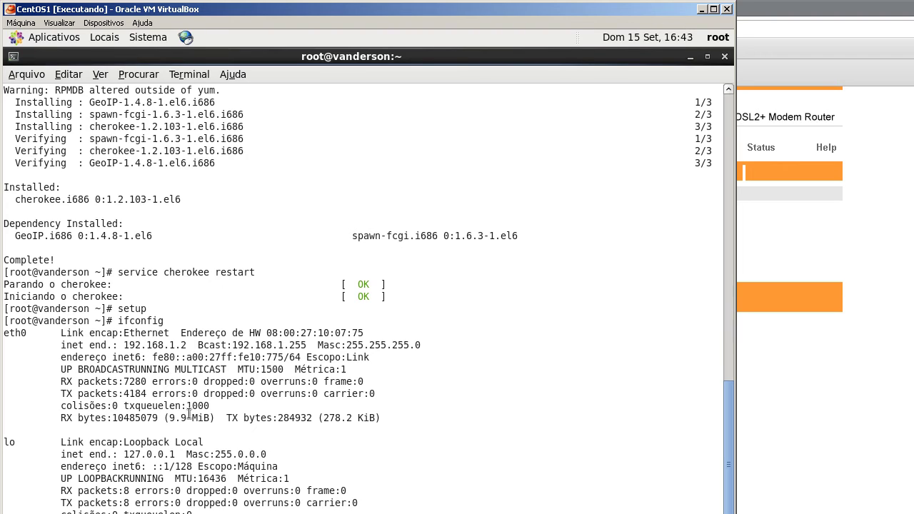
{"action": "key", "text": "alt+Tab"}
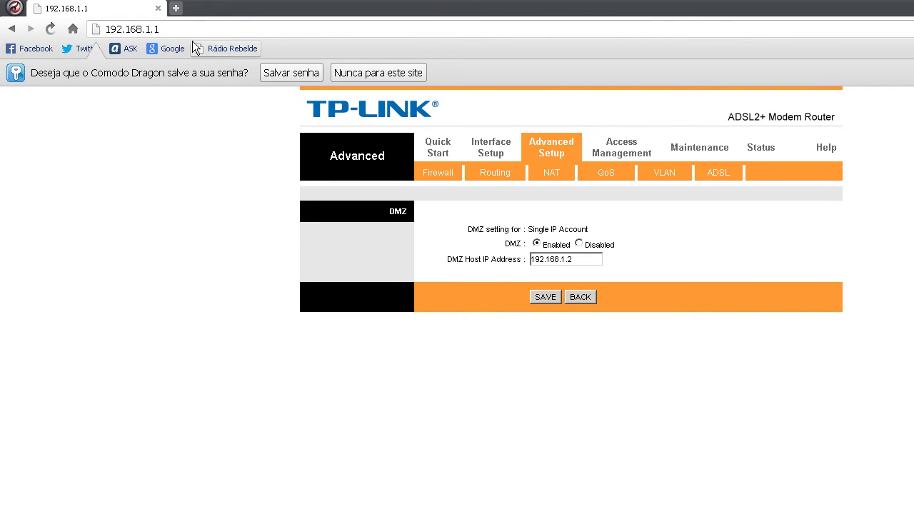
Change the address to 192.168.1.2 to load the Cherokee test page.
{"action": "double_click", "coordinate": [155, 32]}
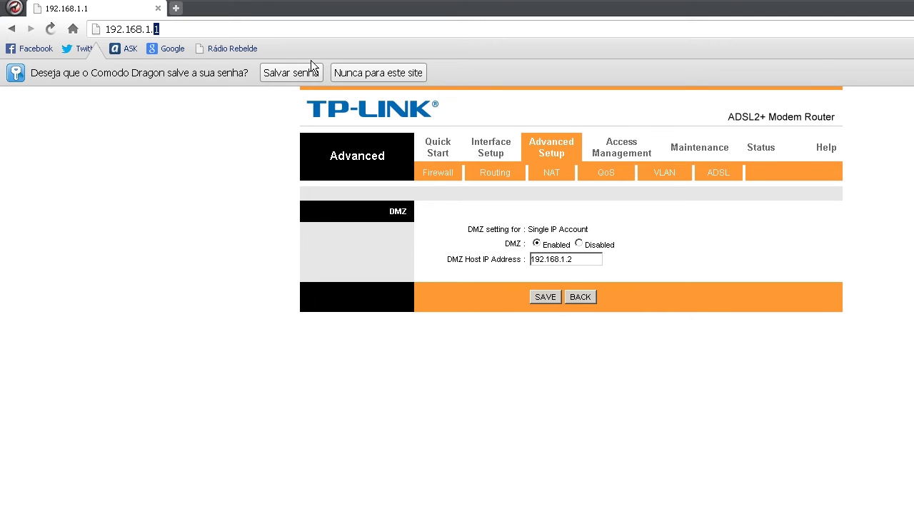
{"action": "type", "text": "2"}
{"action": "key", "text": "Return"}
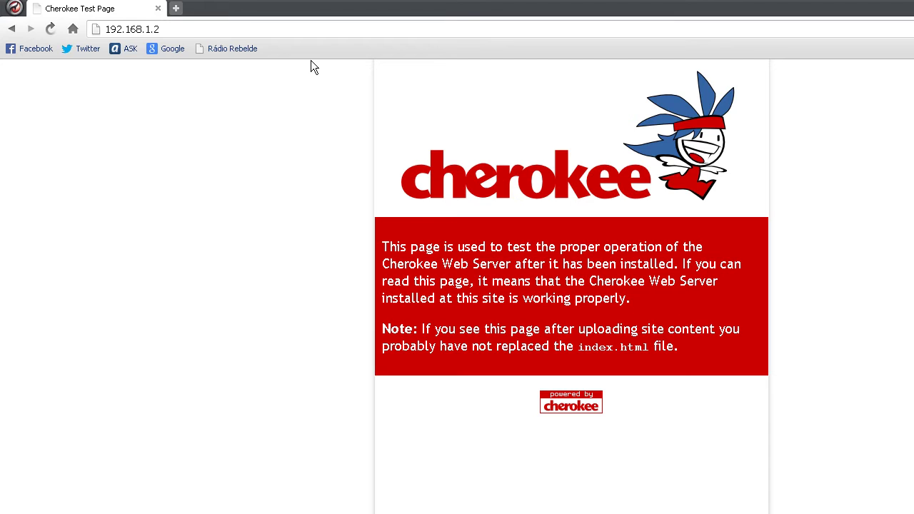
In the VM terminal, paste the cherokee-admin command and run it on port 443 instead of 8080.
{"action": "left_click", "coordinate": [163, 508]}
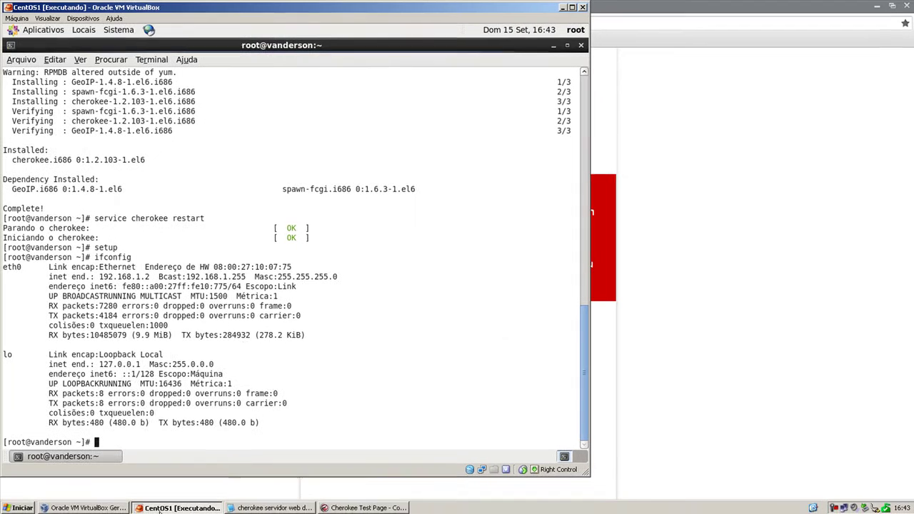
{"action": "right_click", "coordinate": [293, 308]}
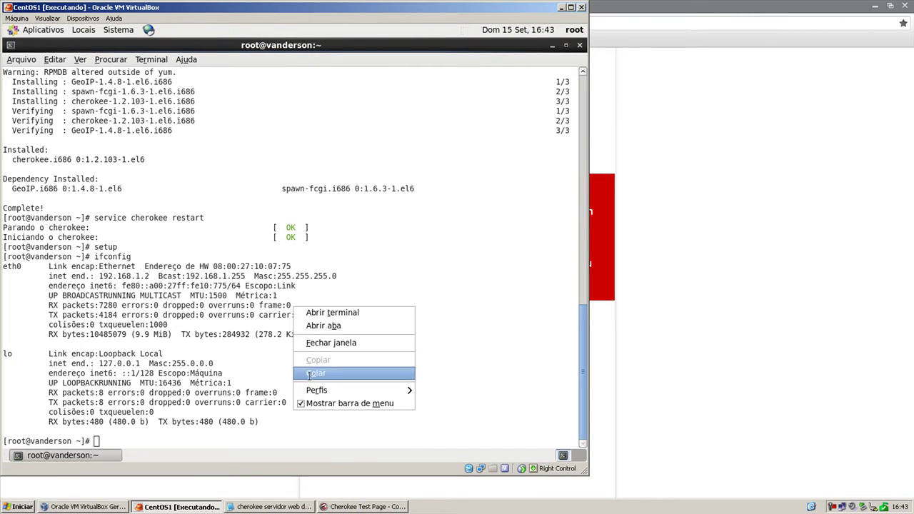
{"action": "left_click", "coordinate": [310, 375]}
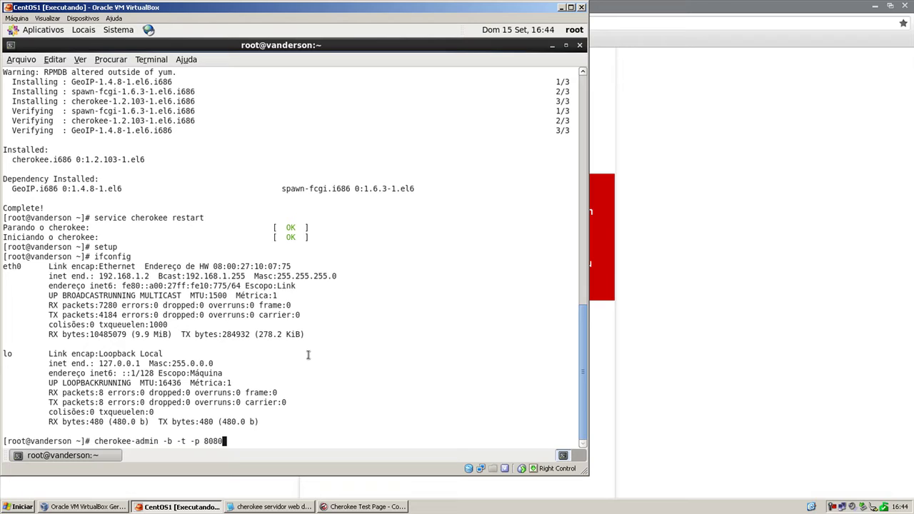
{"action": "key", "text": "BackSpace"}
{"action": "key", "text": "BackSpace"}
{"action": "key", "text": "BackSpace"}
{"action": "key", "text": "BackSpace"}
{"action": "type", "text": "443"}
{"action": "key", "text": "Return"}
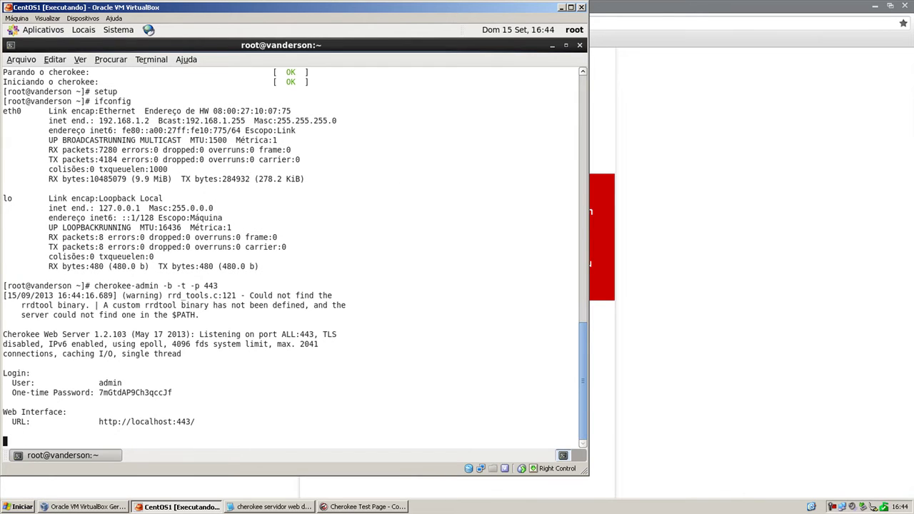
Copy the displayed one-time password and minimize the VirtualBox window.
{"action": "double_click", "coordinate": [146, 393]}
{"action": "right_click", "coordinate": [146, 394]}
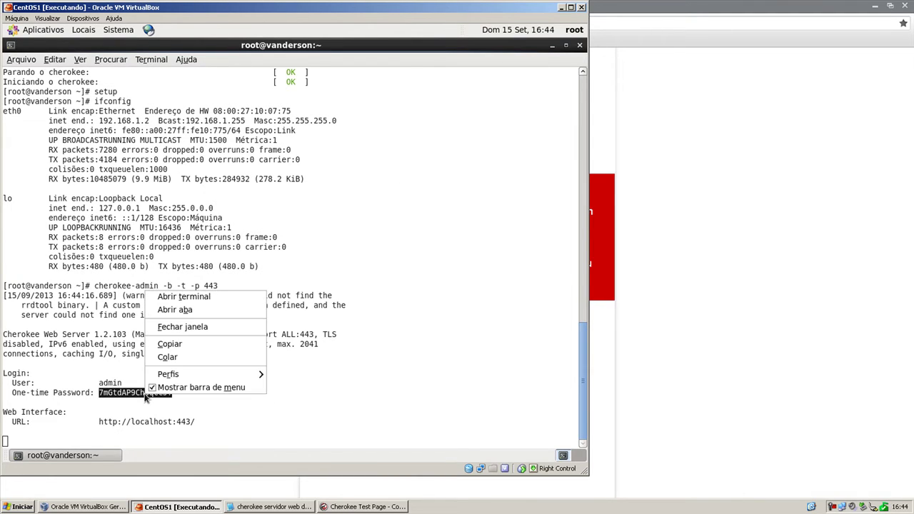
{"action": "left_click", "coordinate": [181, 346]}
{"action": "left_click", "coordinate": [180, 506]}
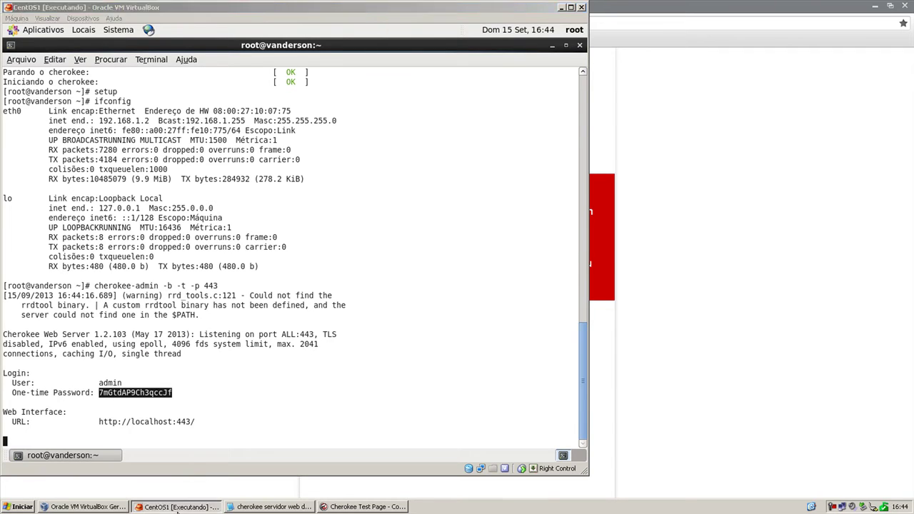
Load 192.168.1.2:443 and sign in to Cherokee Admin with the pasted one-time password.
{"action": "left_click", "coordinate": [192, 19]}
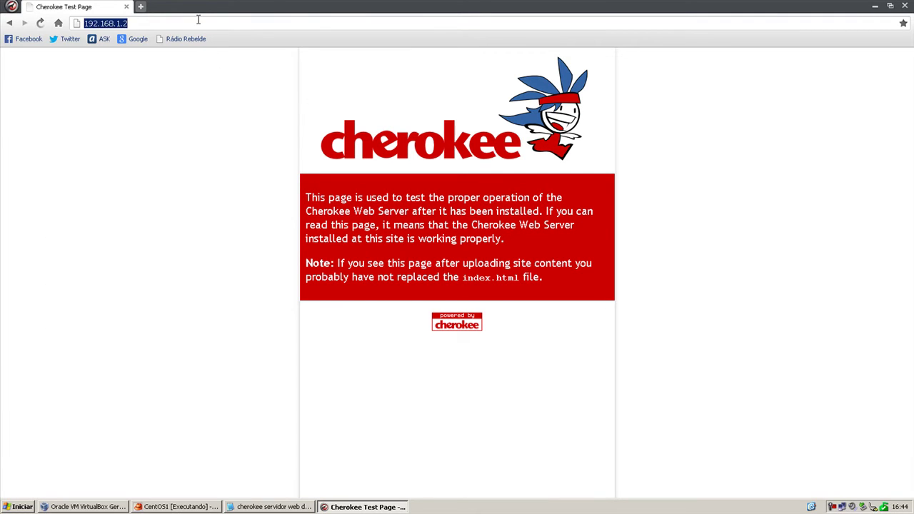
{"action": "left_click", "coordinate": [198, 20]}
{"action": "type", "text": ":"}
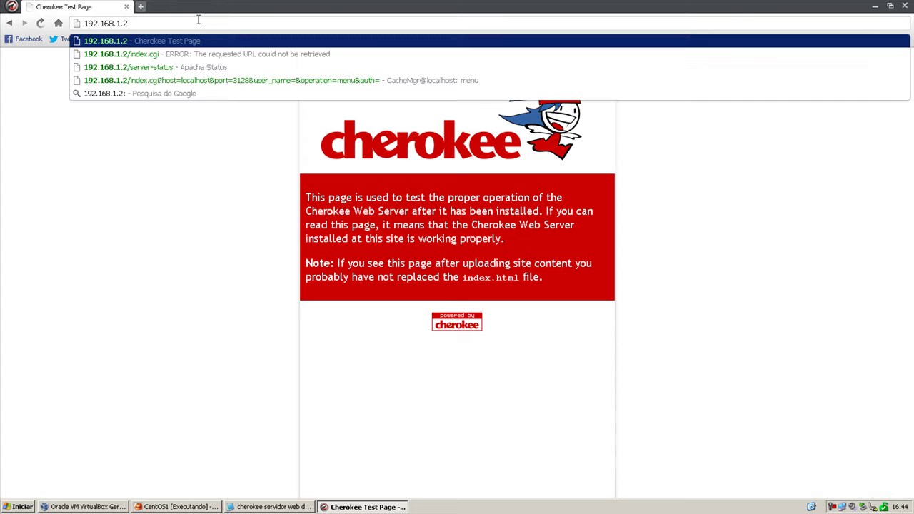
{"action": "type", "text": "443"}
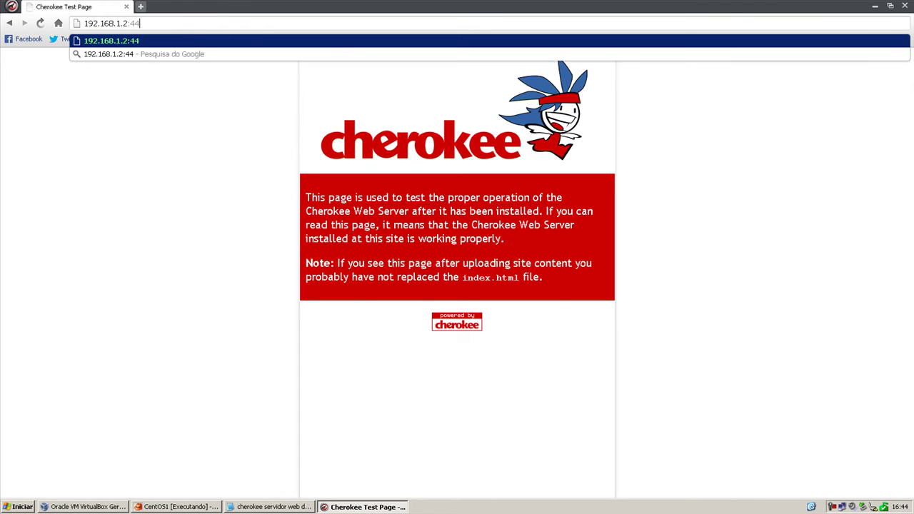
{"action": "key", "text": "Return"}
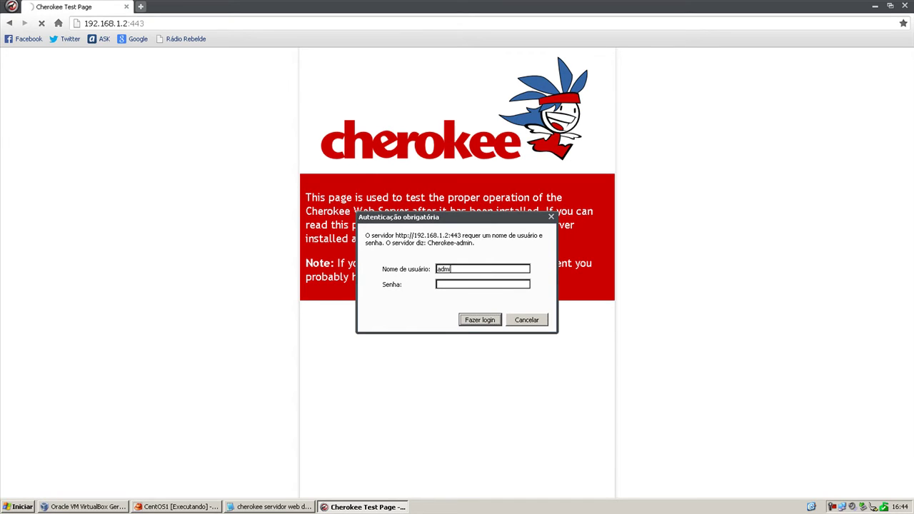
{"action": "key", "text": "Tab"}
{"action": "key", "text": "ctrl+v"}
{"action": "left_click", "coordinate": [482, 320]}
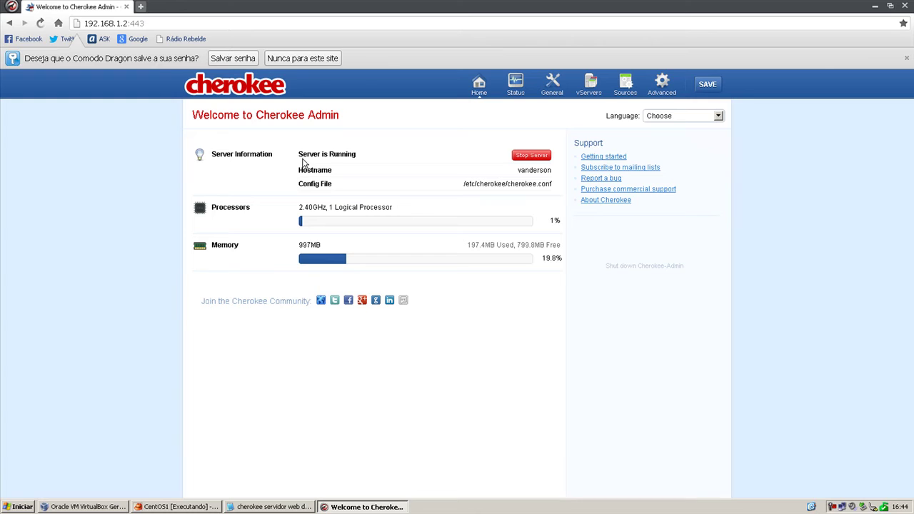
Switch the Cherokee Admin interface language to Brazilian Portuguese.
{"action": "left_click_drag", "start_coordinate": [302, 160], "coordinate": [383, 152]}
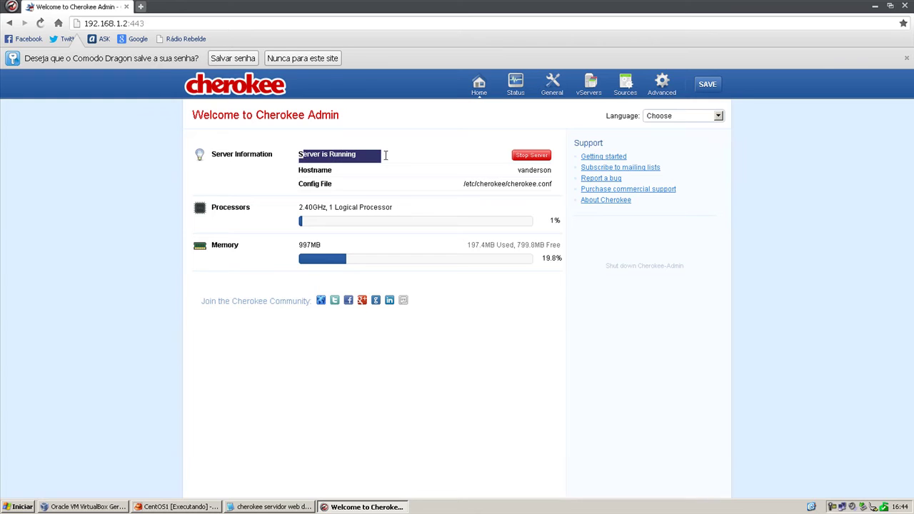
{"action": "left_click", "coordinate": [534, 172]}
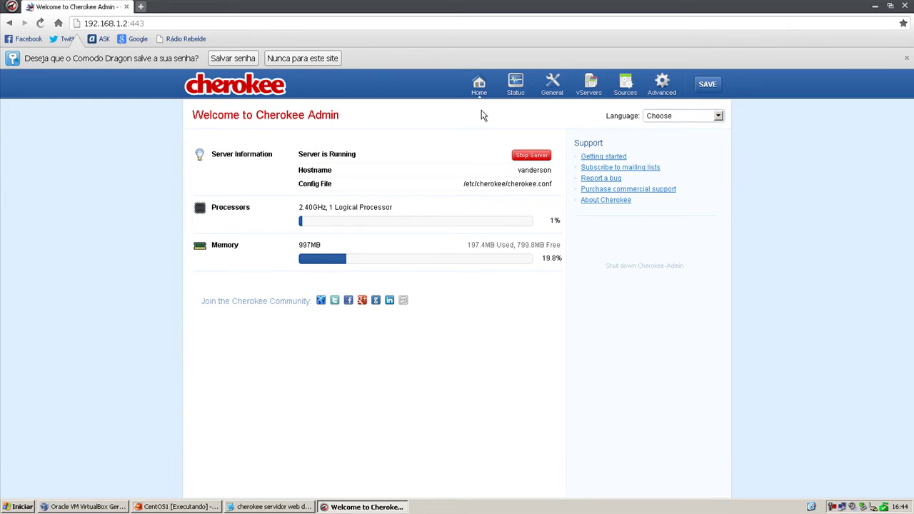
{"action": "left_click", "coordinate": [686, 117]}
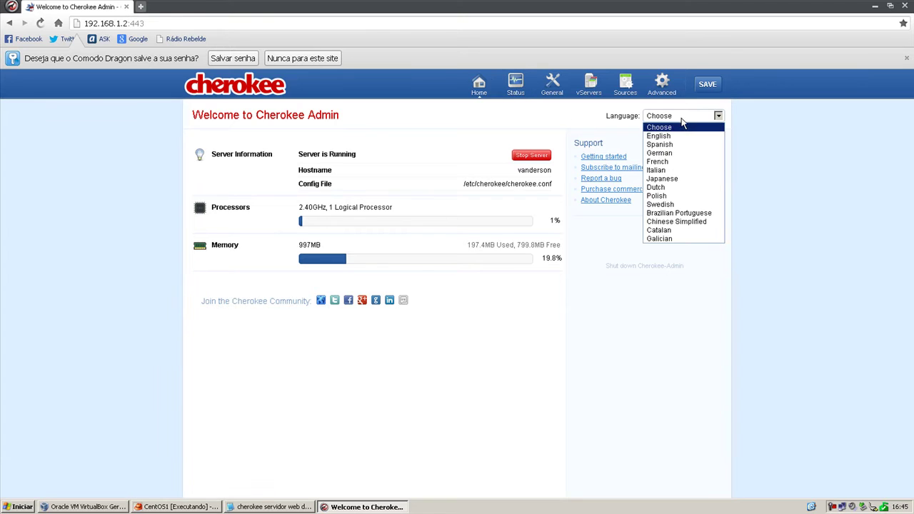
{"action": "left_click", "coordinate": [665, 214]}
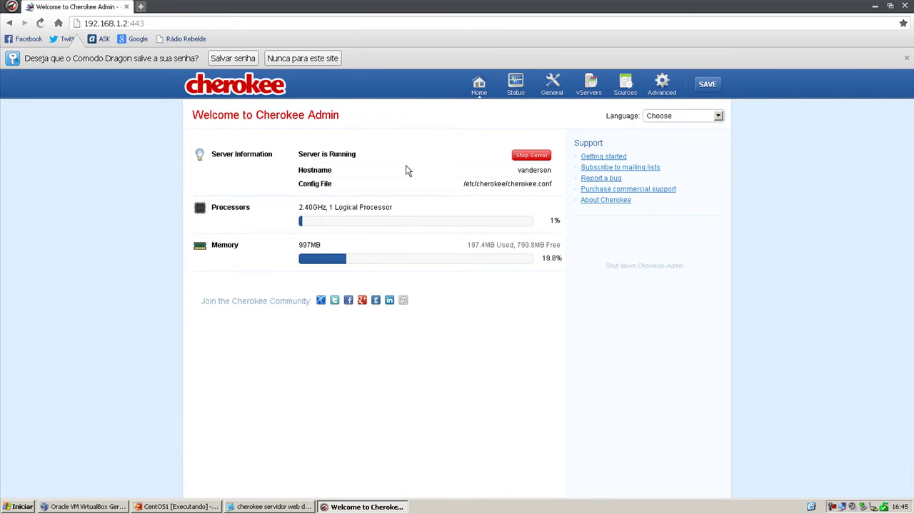
Open Status, view the default virtual server, then the General server-wide monitoring.
{"action": "left_click", "coordinate": [514, 89]}
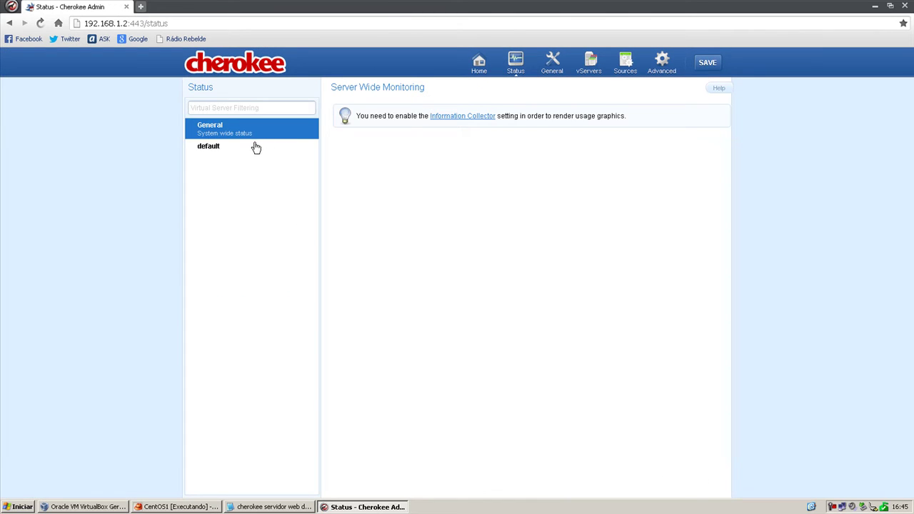
{"action": "left_click", "coordinate": [236, 149]}
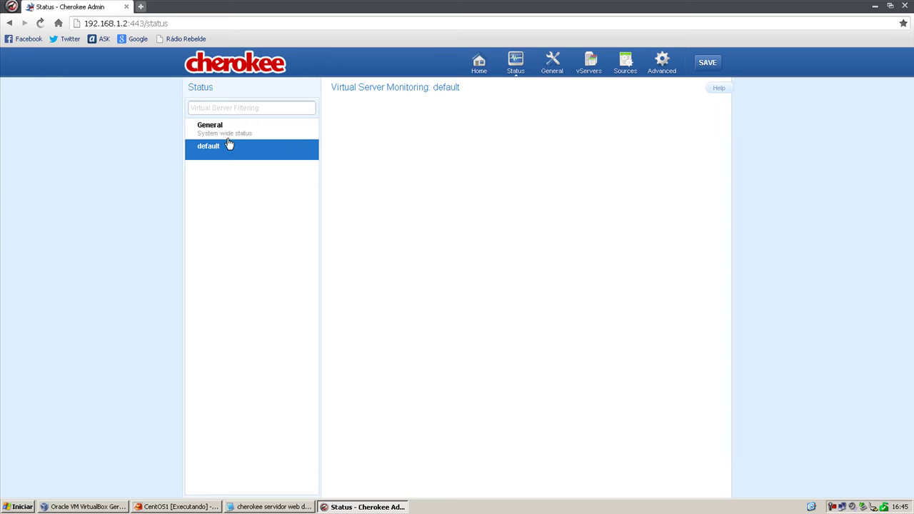
{"action": "left_click", "coordinate": [235, 128]}
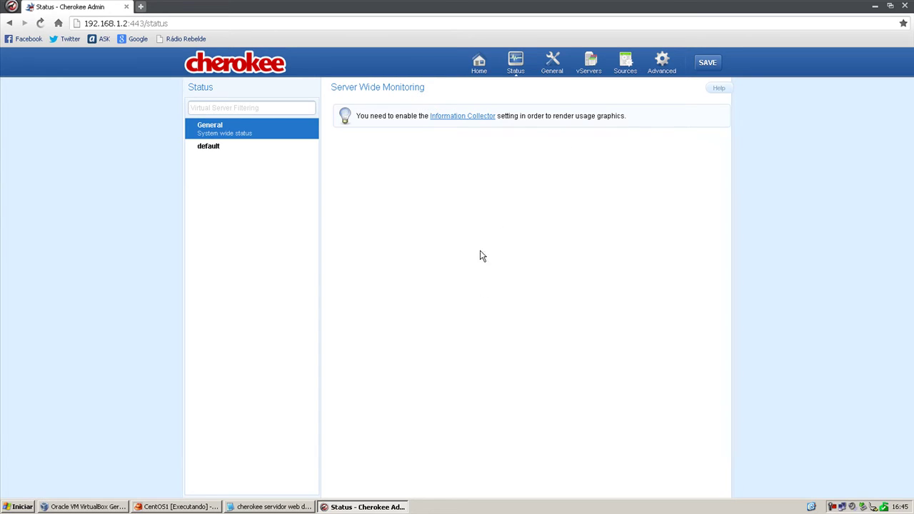
In General settings, keep No TLS/SSL as back-end and leave Graphs Type unchanged.
{"action": "left_click", "coordinate": [552, 72]}
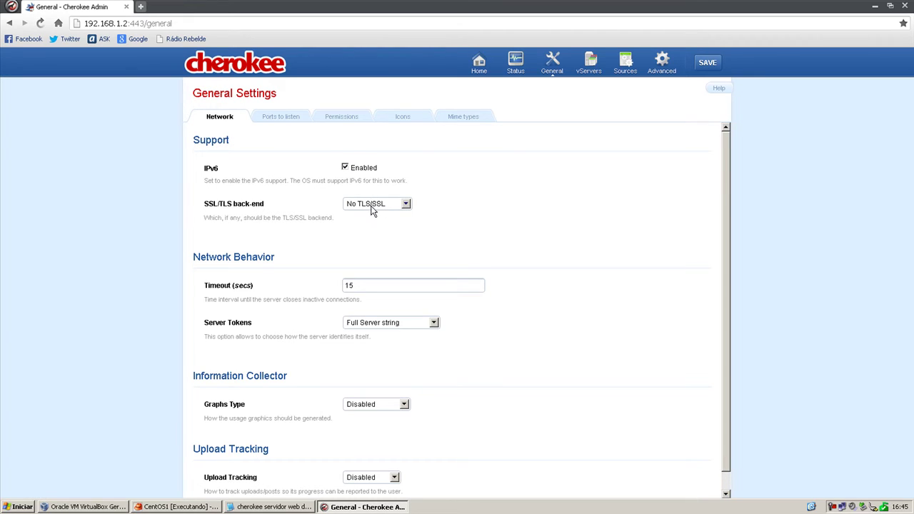
{"action": "left_click", "coordinate": [378, 206]}
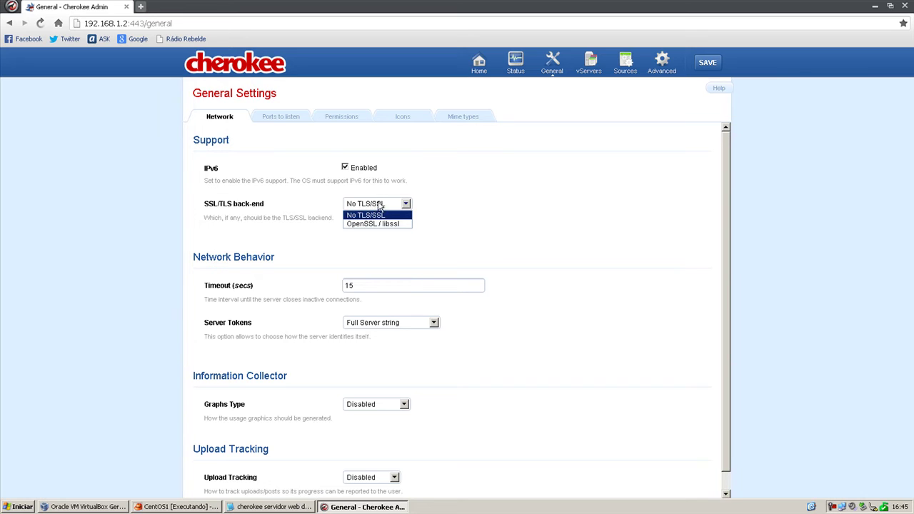
{"action": "left_click", "coordinate": [379, 206]}
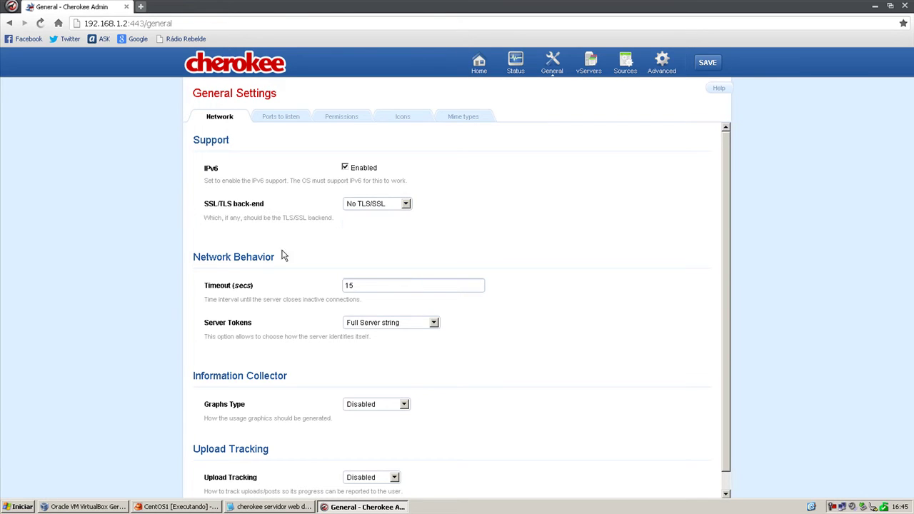
{"action": "scroll", "coordinate": [206, 243], "scroll_direction": "down", "scroll_amount": 1}
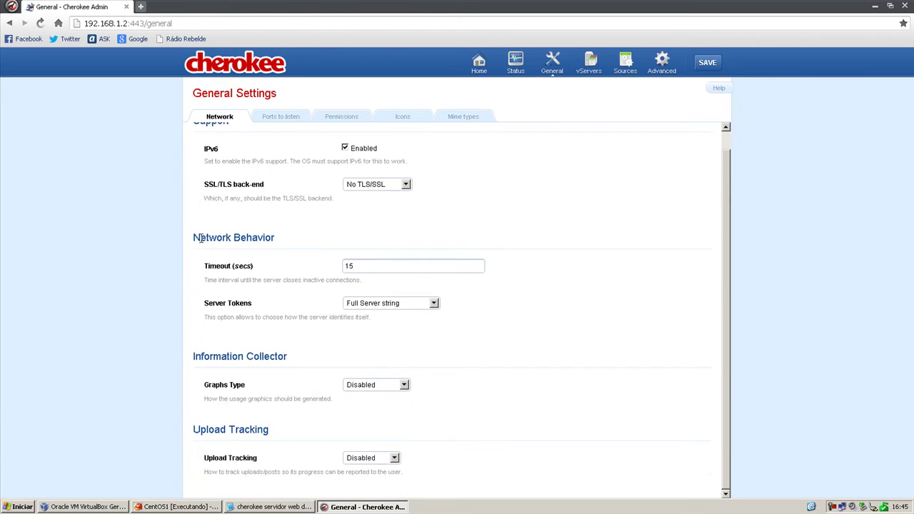
{"action": "left_click", "coordinate": [381, 388]}
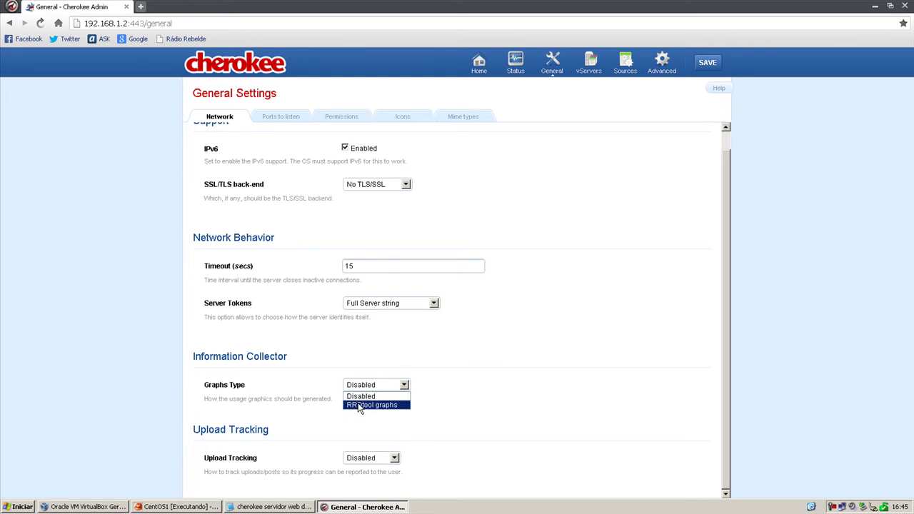
{"action": "left_click", "coordinate": [490, 402]}
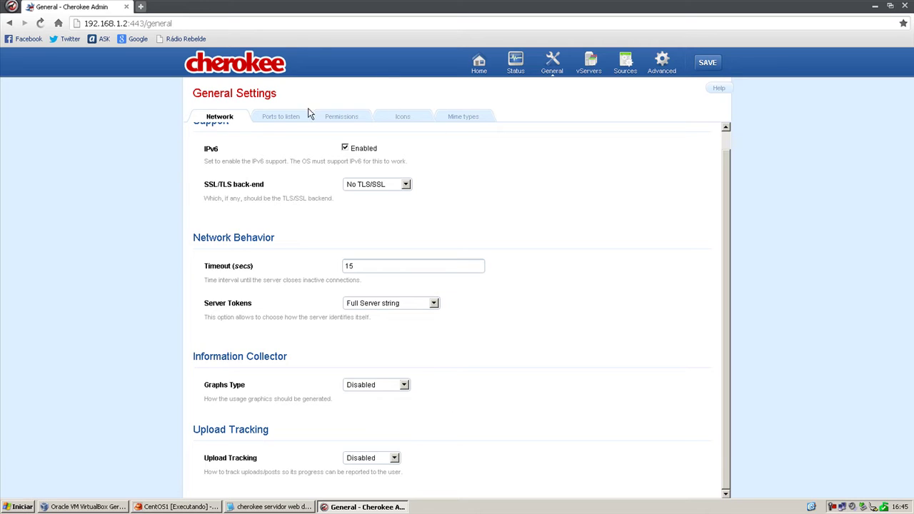
Review the Ports to listen, Permissions, Icons and Mime types sections.
{"action": "left_click", "coordinate": [288, 118]}
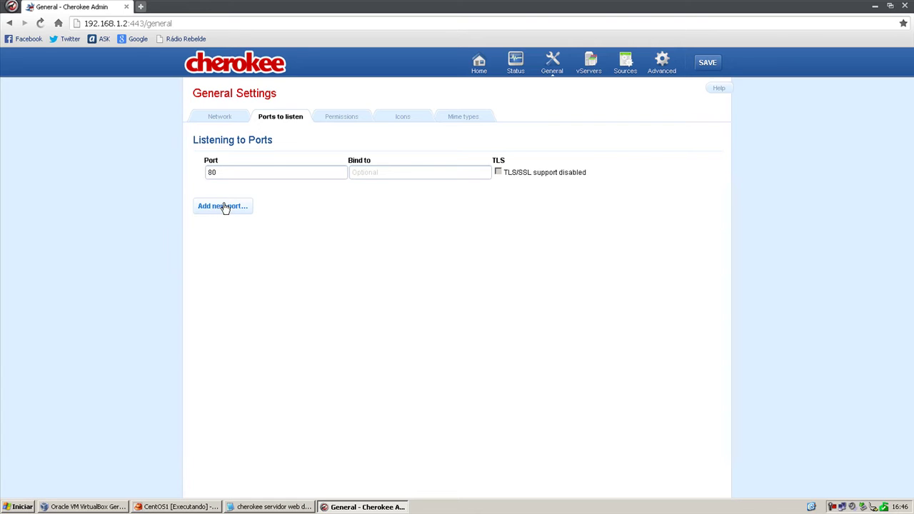
{"action": "left_click", "coordinate": [340, 121]}
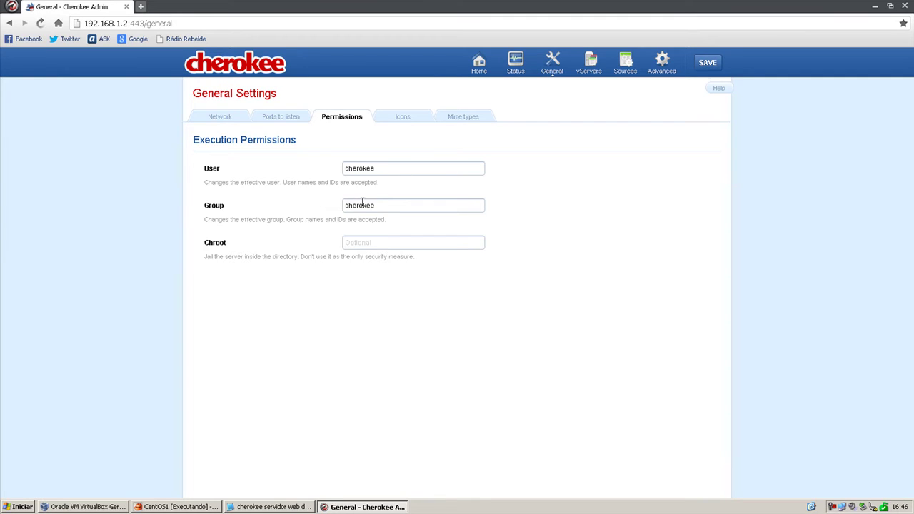
{"action": "left_click", "coordinate": [399, 121]}
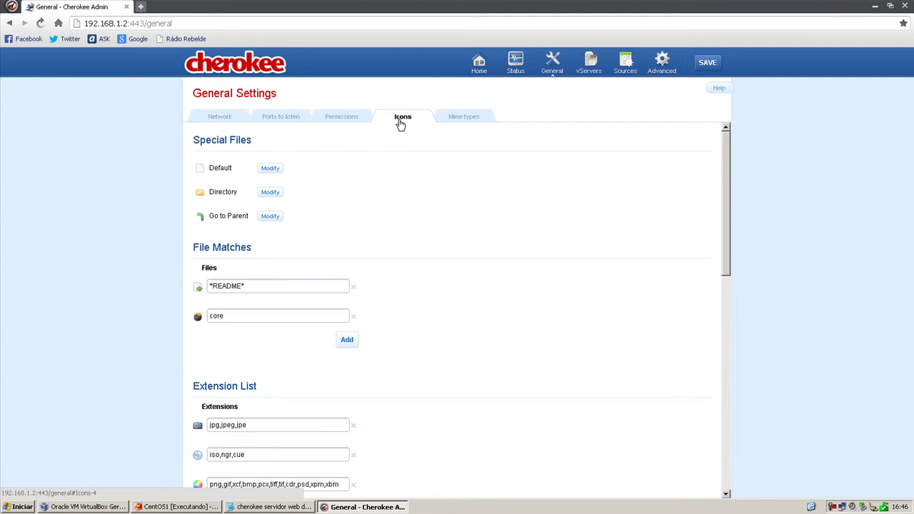
{"action": "scroll", "coordinate": [392, 217], "scroll_direction": "down", "scroll_amount": 8}
{"action": "scroll", "coordinate": [389, 218], "scroll_direction": "up", "scroll_amount": 8}
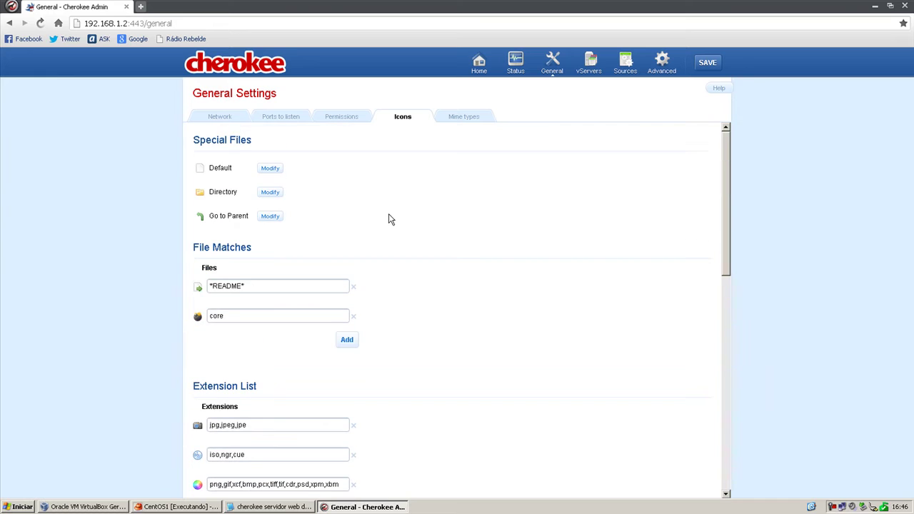
{"action": "left_click", "coordinate": [465, 118]}
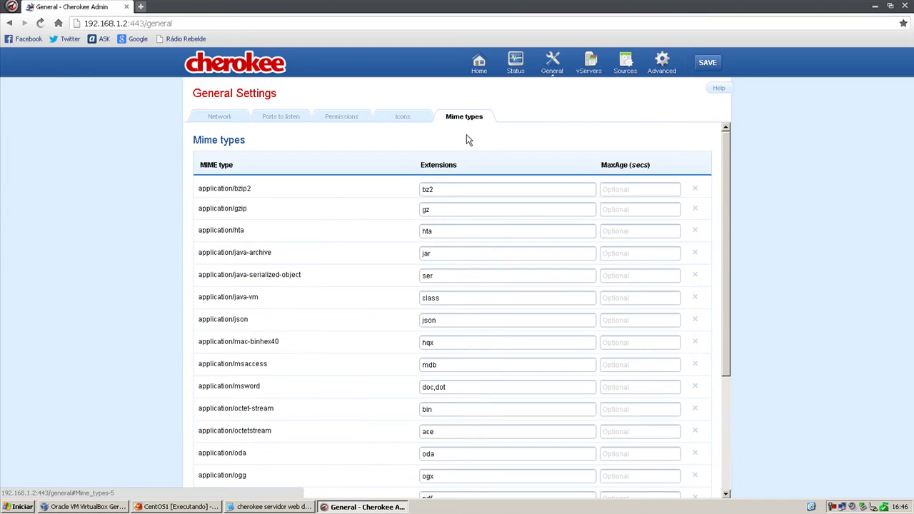
{"action": "scroll", "coordinate": [271, 243], "scroll_direction": "down", "scroll_amount": 5}
{"action": "scroll", "coordinate": [245, 312], "scroll_direction": "up", "scroll_amount": 5}
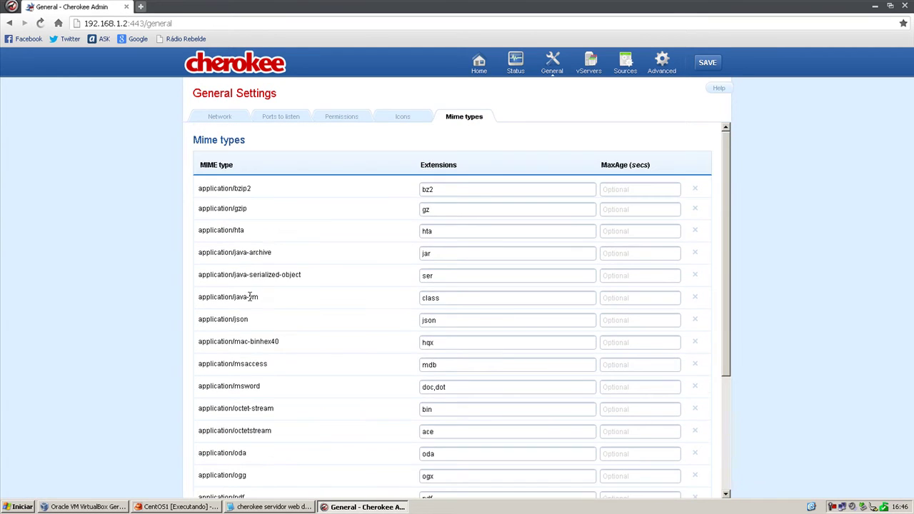
{"action": "left_click", "coordinate": [588, 61]}
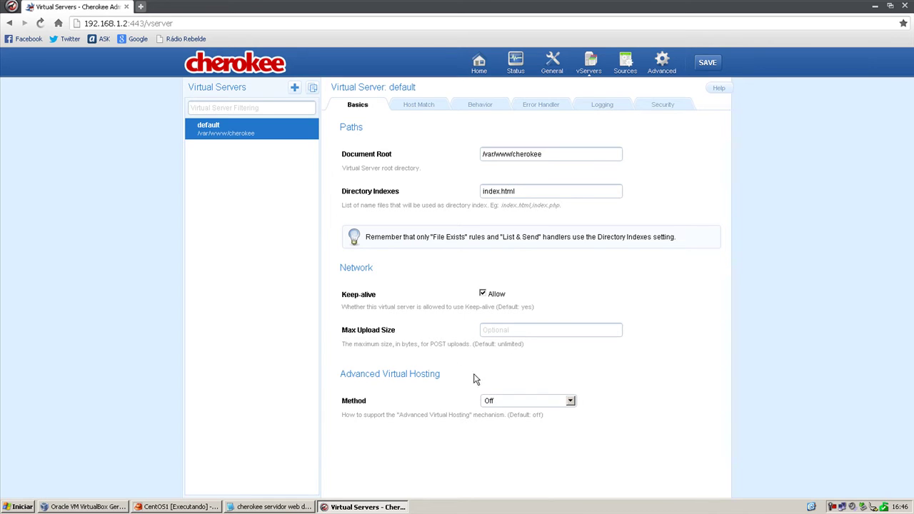
View the default vServer's Host Match, then its Behavior rules for /about, /cgi-bin and Default.
{"action": "left_click", "coordinate": [429, 105]}
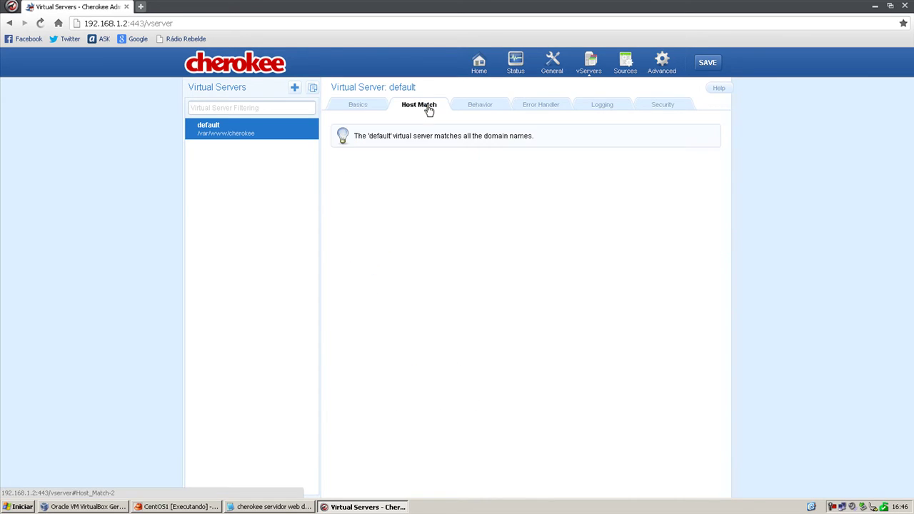
{"action": "left_click", "coordinate": [481, 106]}
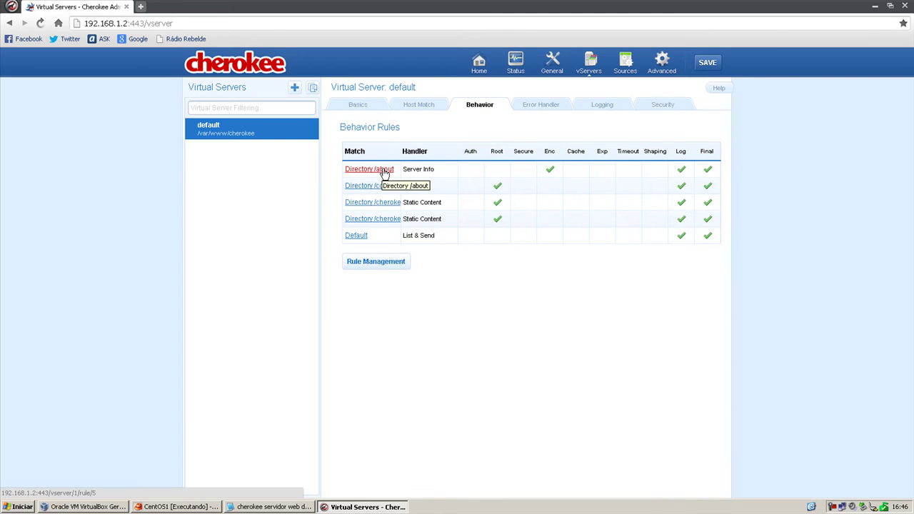
{"action": "right_click", "coordinate": [384, 173]}
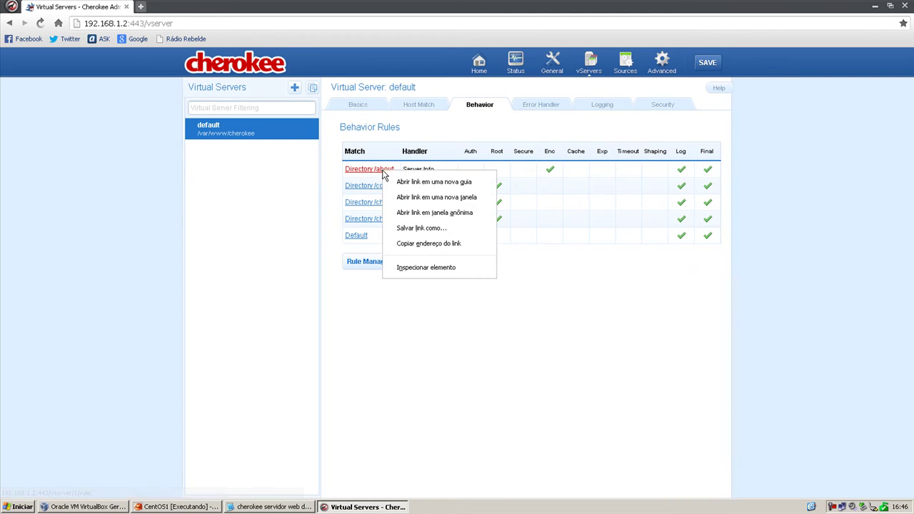
{"action": "left_click", "coordinate": [382, 371]}
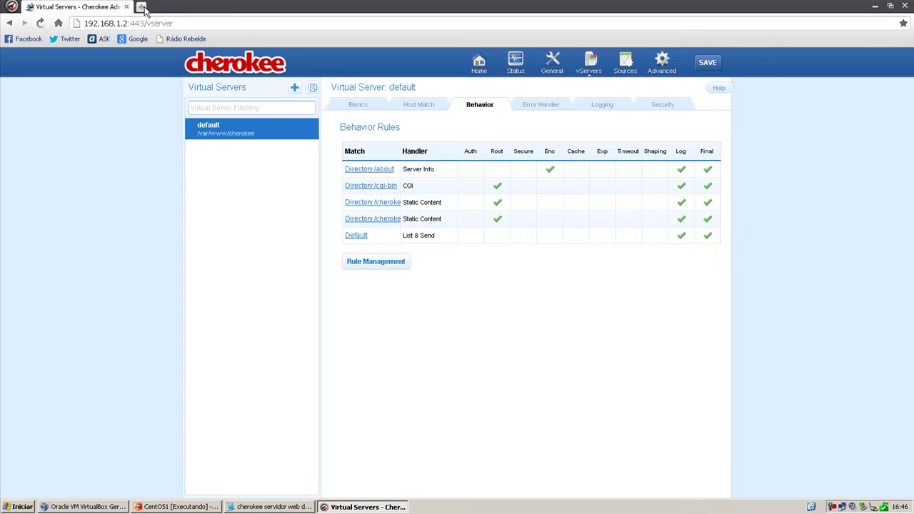
Load 192.168.1.2/about in a new tab showing Cherokee 1.2.103, then return to Cherokee Admin.
{"action": "left_click", "coordinate": [141, 6]}
{"action": "type", "text": "195"}
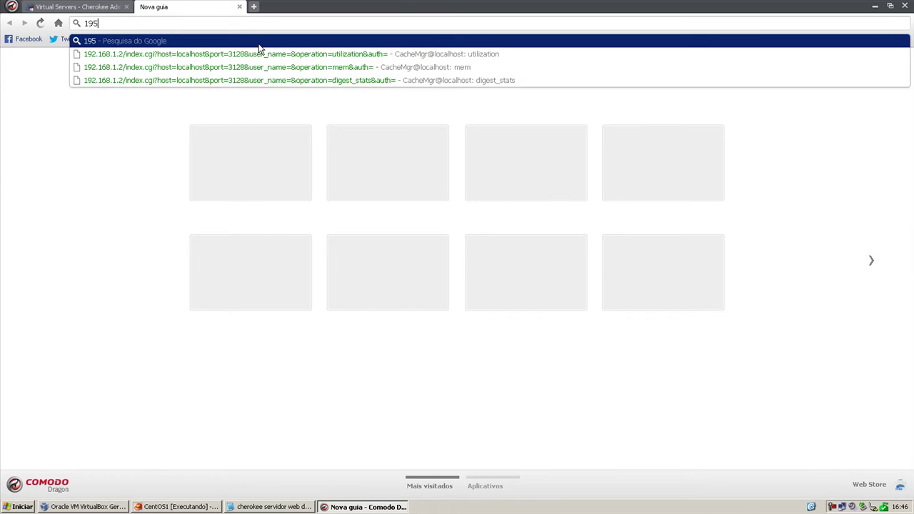
{"action": "key", "text": "BackSpace"}
{"action": "key", "text": "Down"}
{"action": "key", "text": "Down"}
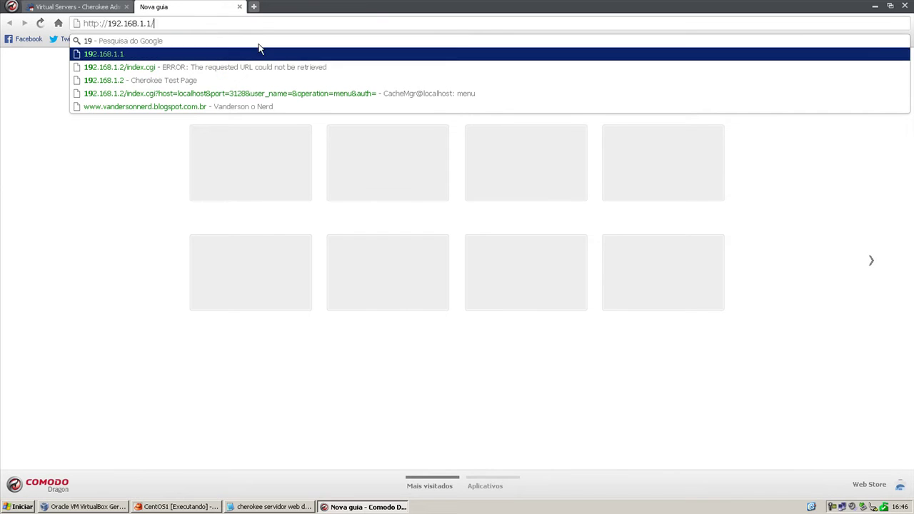
{"action": "key", "text": "BackSpace"}
{"action": "key", "text": "BackSpace"}
{"action": "key", "text": "BackSpace"}
{"action": "key", "text": "BackSpace"}
{"action": "key", "text": "BackSpace"}
{"action": "key", "text": "BackSpace"}
{"action": "key", "text": "BackSpace"}
{"action": "key", "text": "BackSpace"}
{"action": "key", "text": "BackSpace"}
{"action": "key", "text": "BackSpace"}
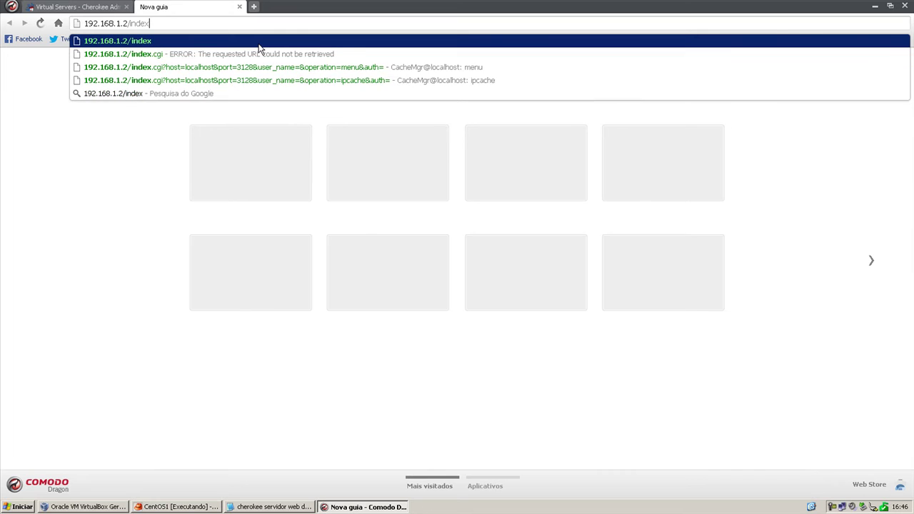
{"action": "type", "text": "/"}
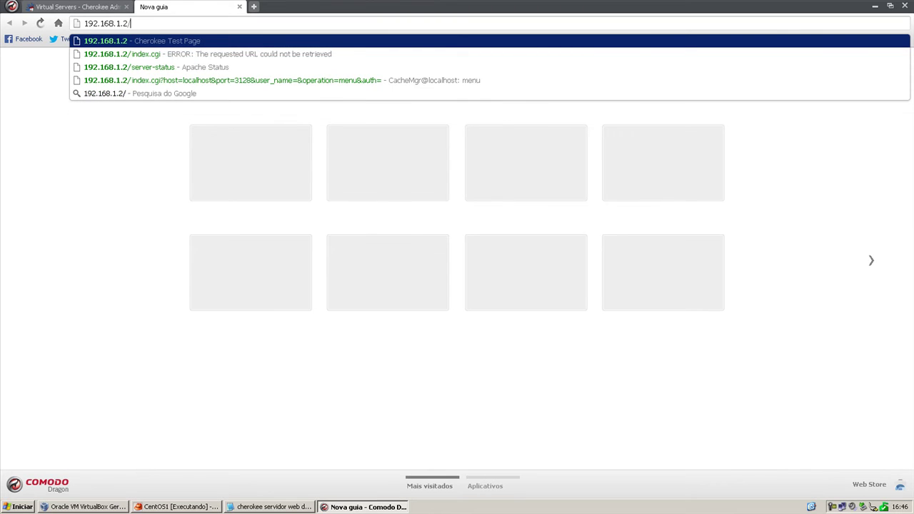
{"action": "left_click", "coordinate": [84, 6]}
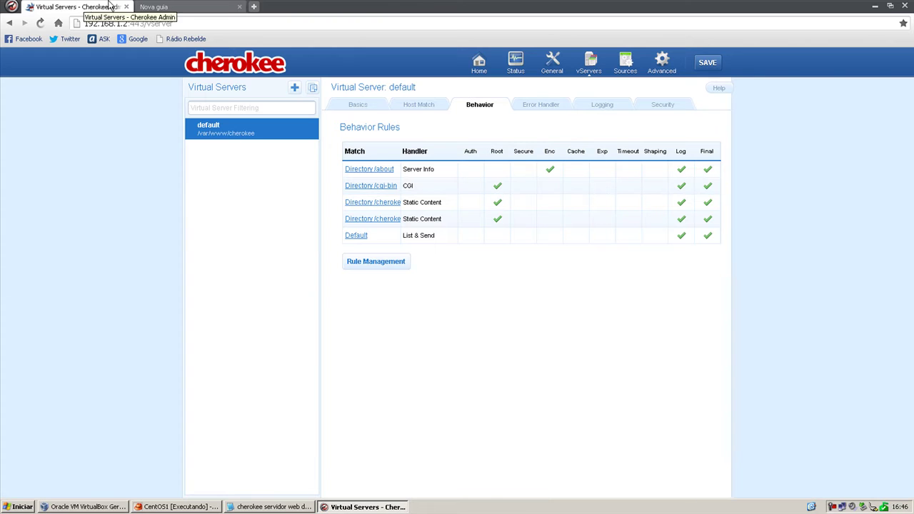
{"action": "left_click", "coordinate": [163, 6]}
{"action": "type", "text": "about"}
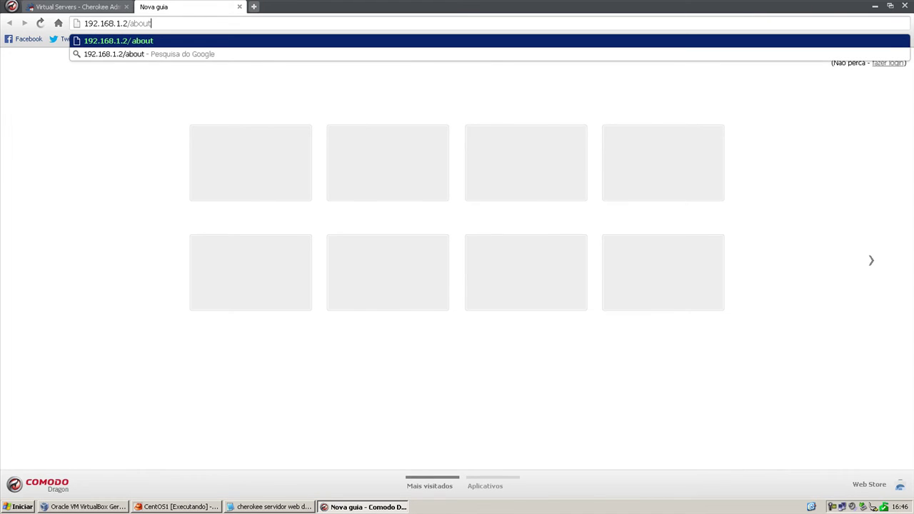
{"action": "key", "text": "Return"}
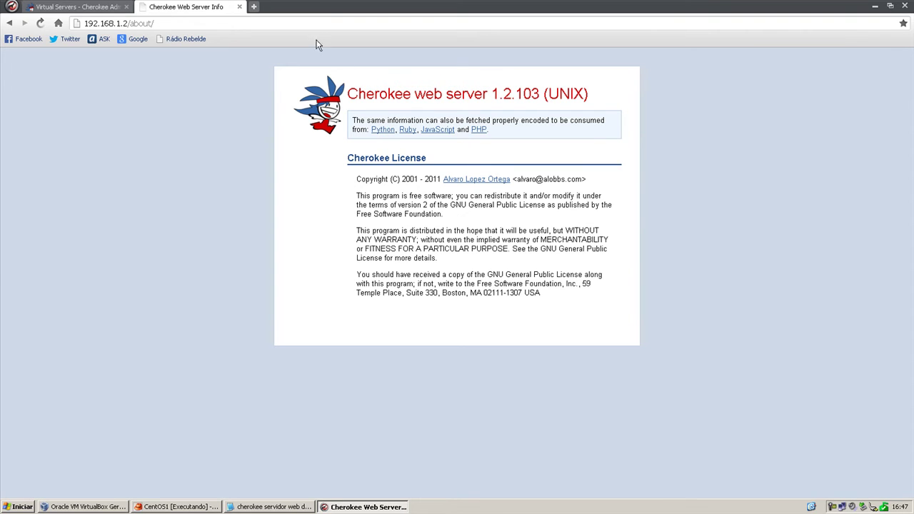
{"action": "left_click", "coordinate": [94, 7]}
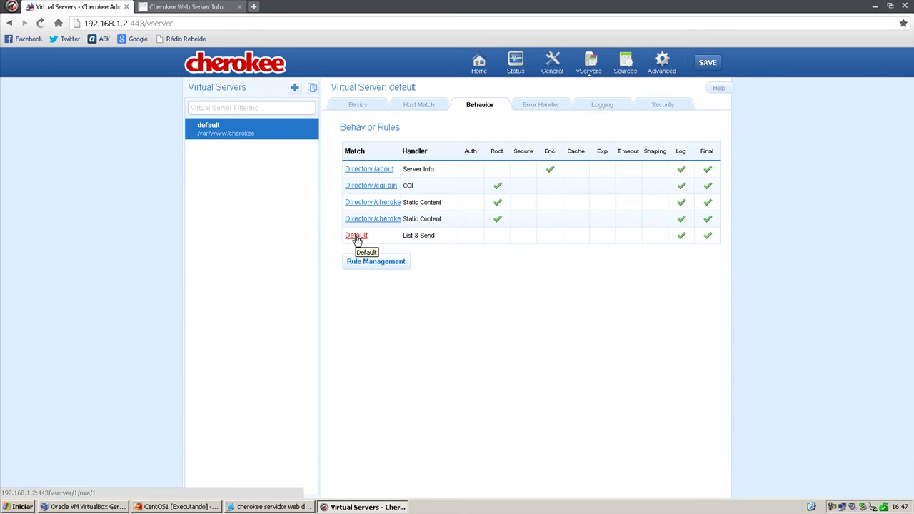
Check the default vServer's Error Handler, keeping Default errors as the method.
{"action": "left_click", "coordinate": [525, 109]}
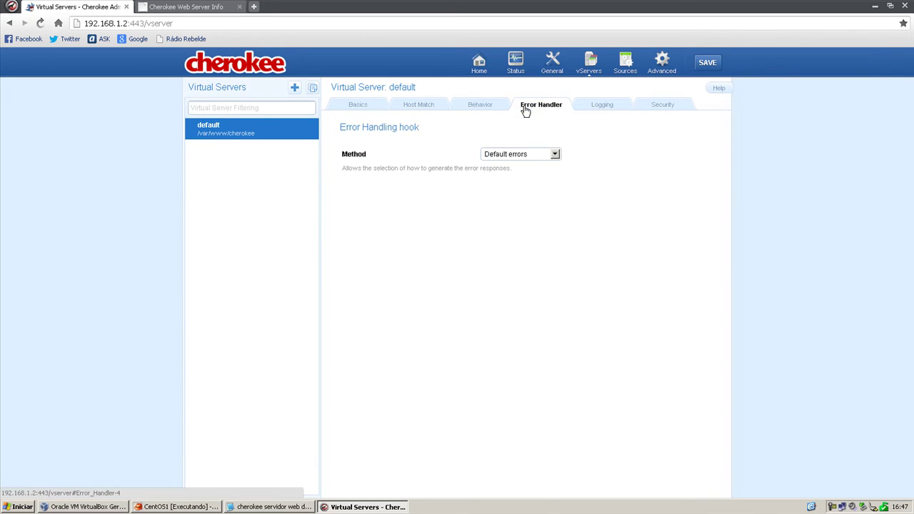
{"action": "left_click", "coordinate": [519, 155]}
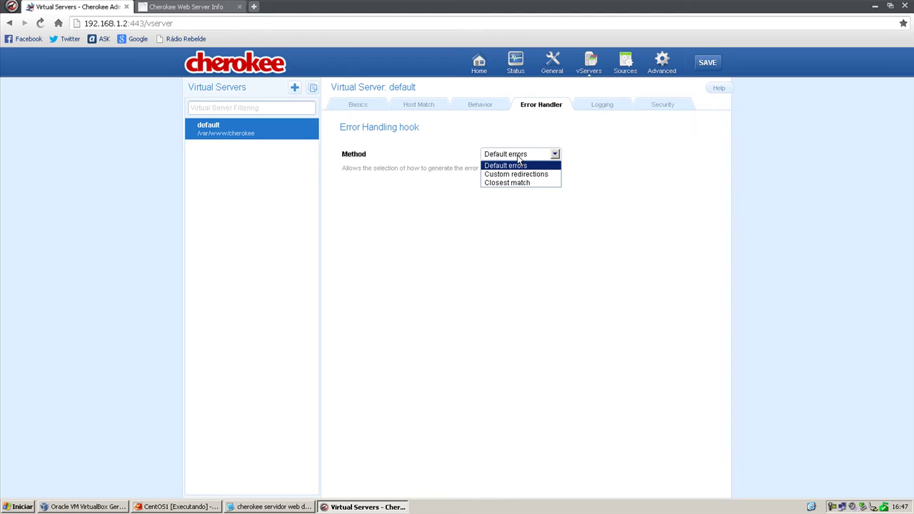
{"action": "left_click", "coordinate": [526, 135]}
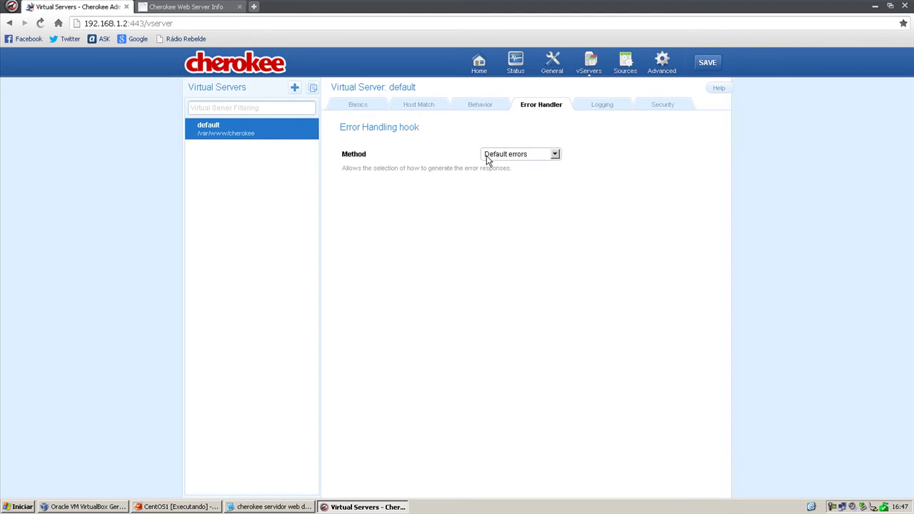
Review the Logging and Security settings, then open the empty Information Sources list.
{"action": "left_click", "coordinate": [614, 109]}
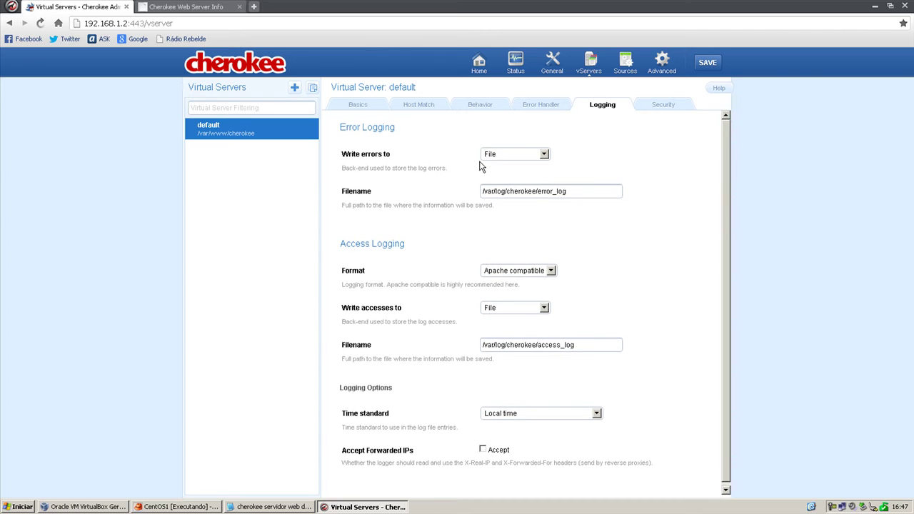
{"action": "left_click", "coordinate": [674, 107]}
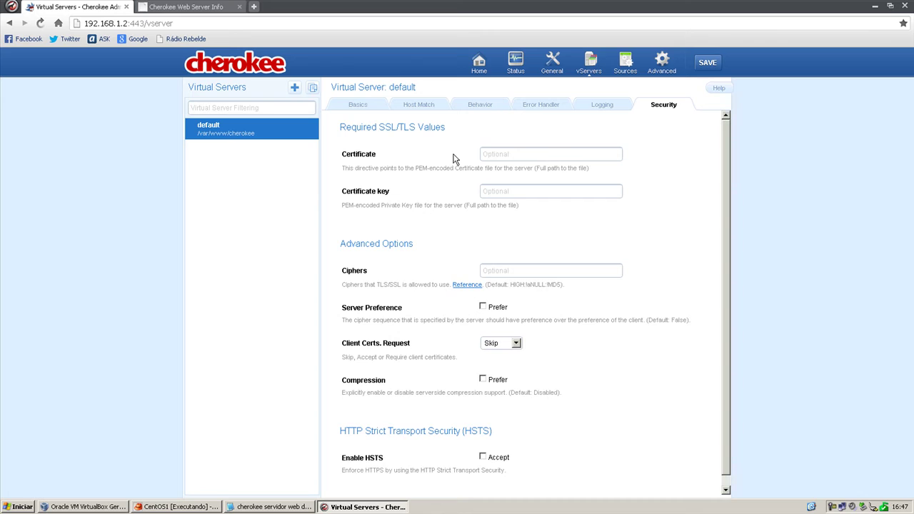
{"action": "scroll", "coordinate": [596, 264], "scroll_direction": "down", "scroll_amount": 1}
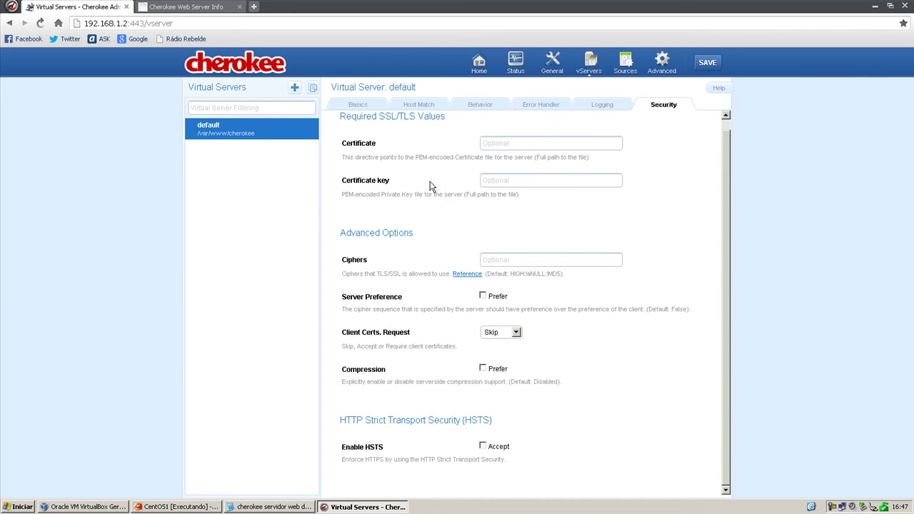
{"action": "left_click", "coordinate": [639, 66]}
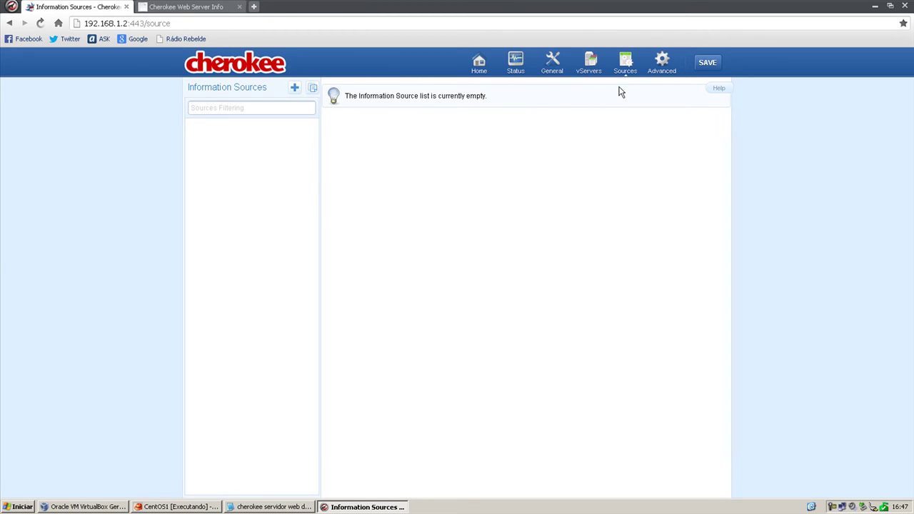
Step through Advanced Connections, Resources, I/O cache, Special Files and TLS, then go Home.
{"action": "left_click", "coordinate": [668, 79]}
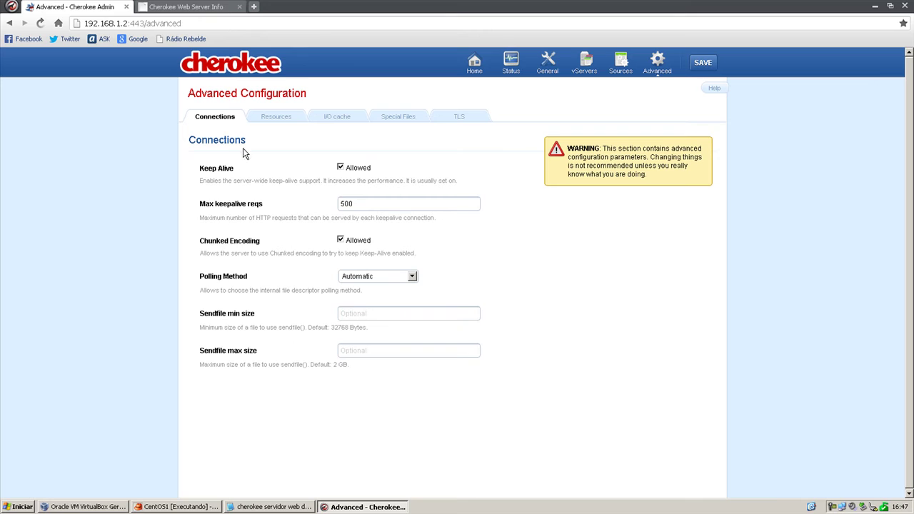
{"action": "left_click", "coordinate": [259, 120]}
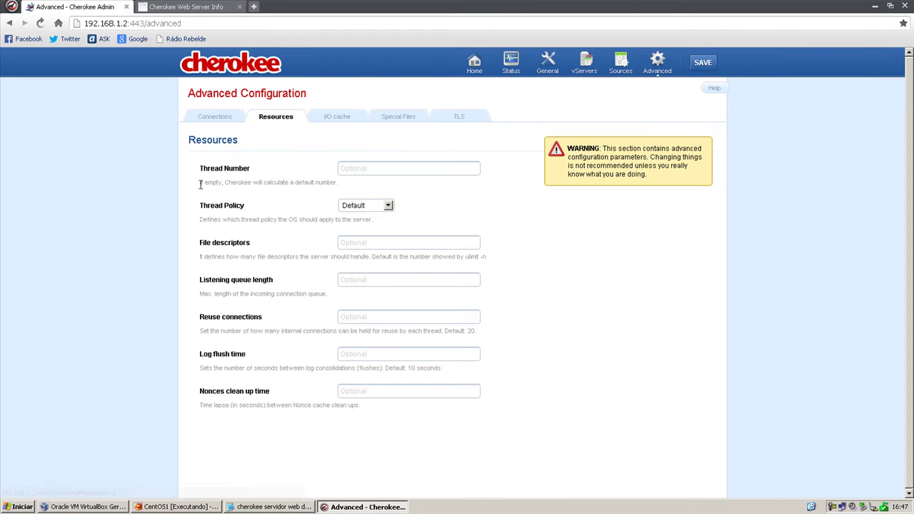
{"action": "left_click", "coordinate": [339, 119]}
{"action": "left_click", "coordinate": [397, 121]}
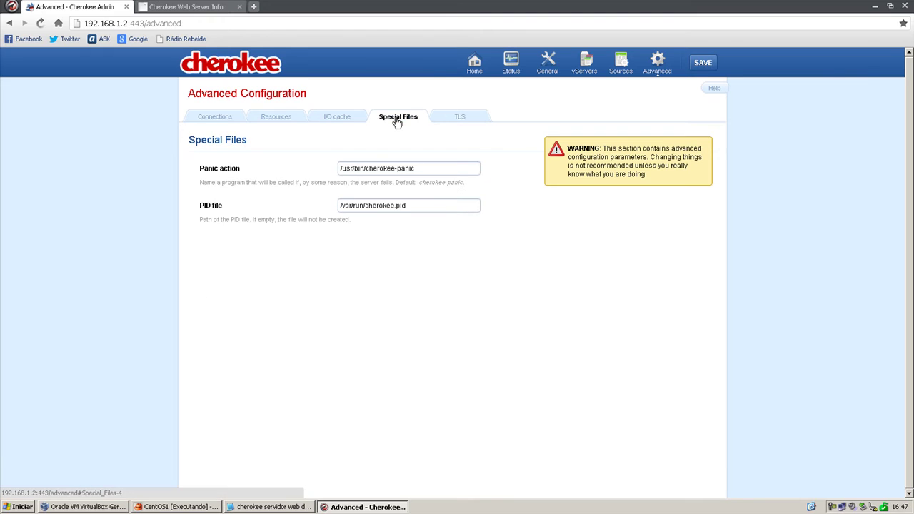
{"action": "left_click", "coordinate": [454, 120]}
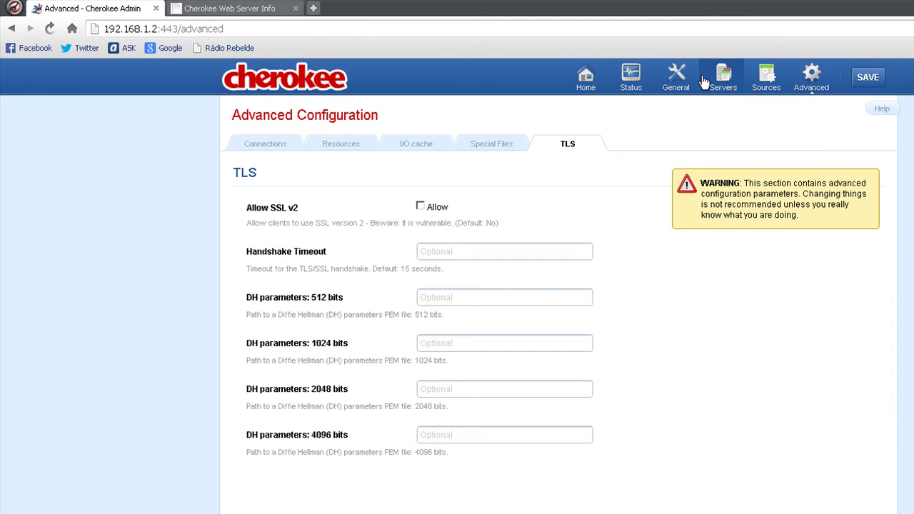
{"action": "left_click", "coordinate": [586, 77]}
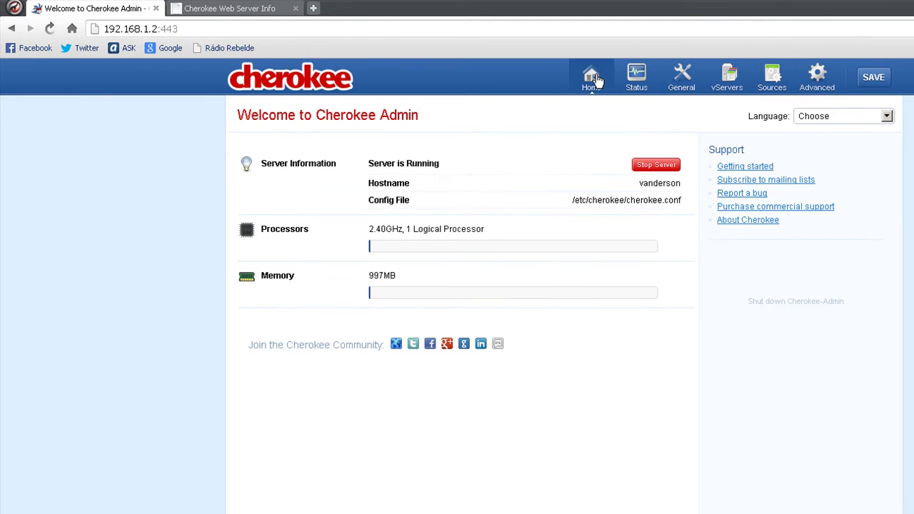
Save the configuration with a Graceful restart, then open Status and the General settings.
{"action": "left_click", "coordinate": [872, 79]}
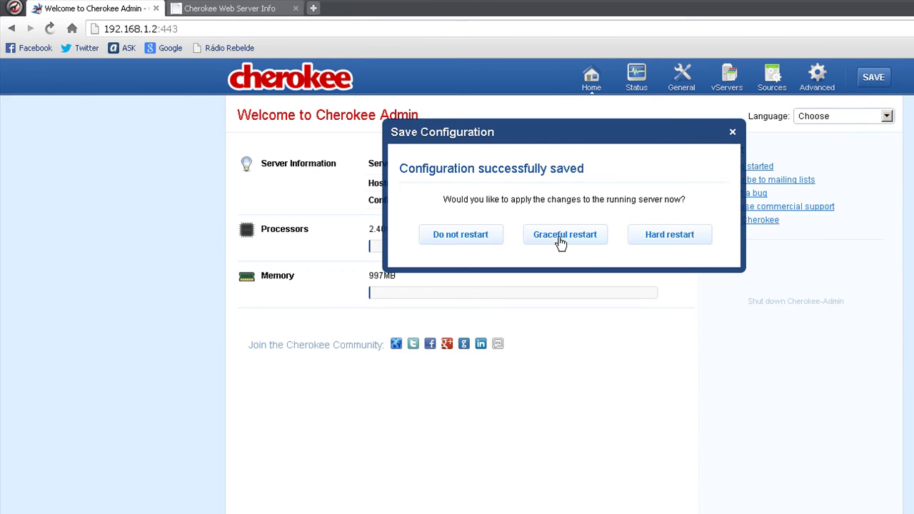
{"action": "left_click", "coordinate": [560, 242]}
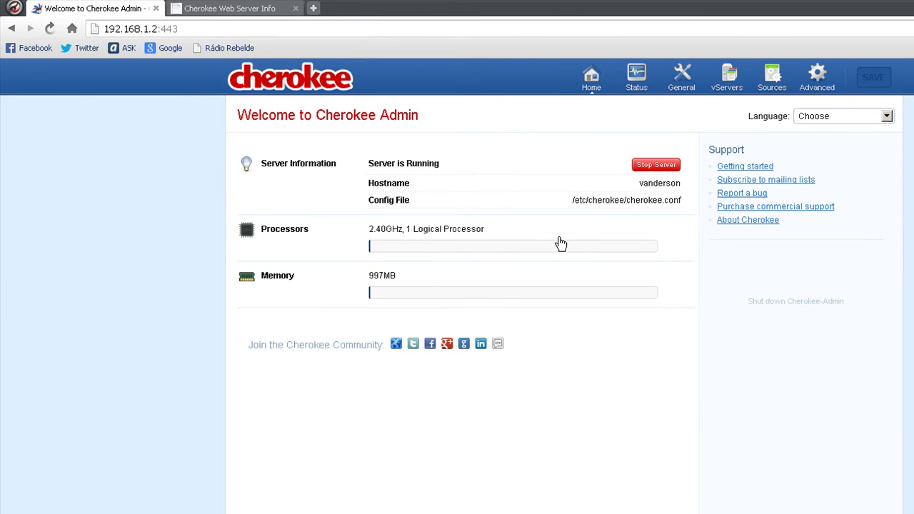
{"action": "mouse_move", "coordinate": [610, 195]}
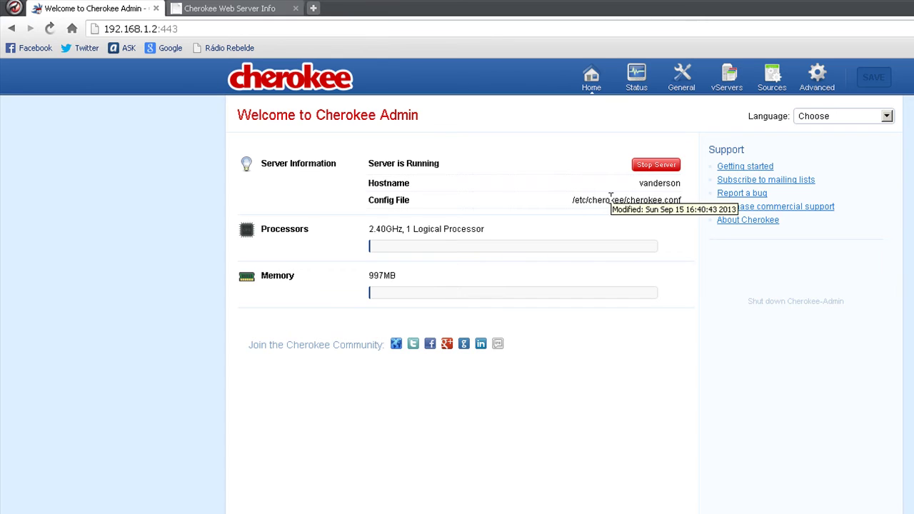
{"action": "left_click", "coordinate": [614, 209]}
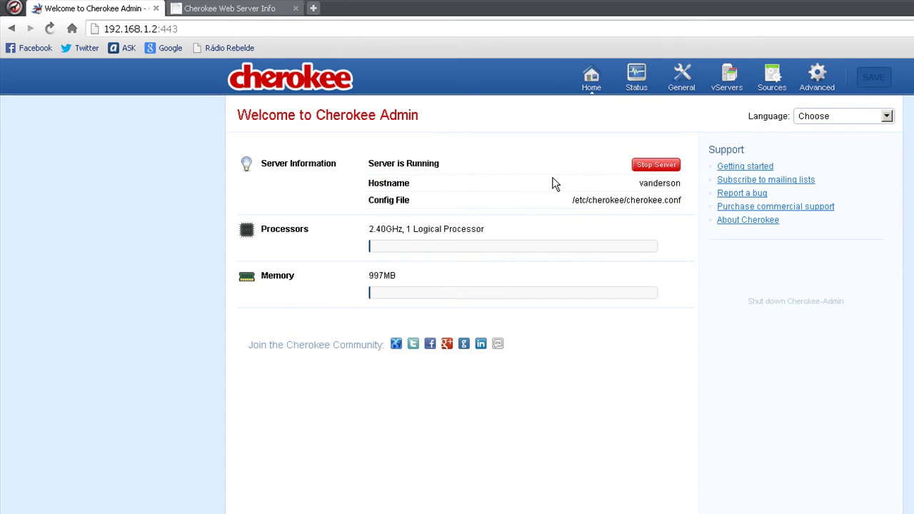
{"action": "left_click", "coordinate": [651, 85]}
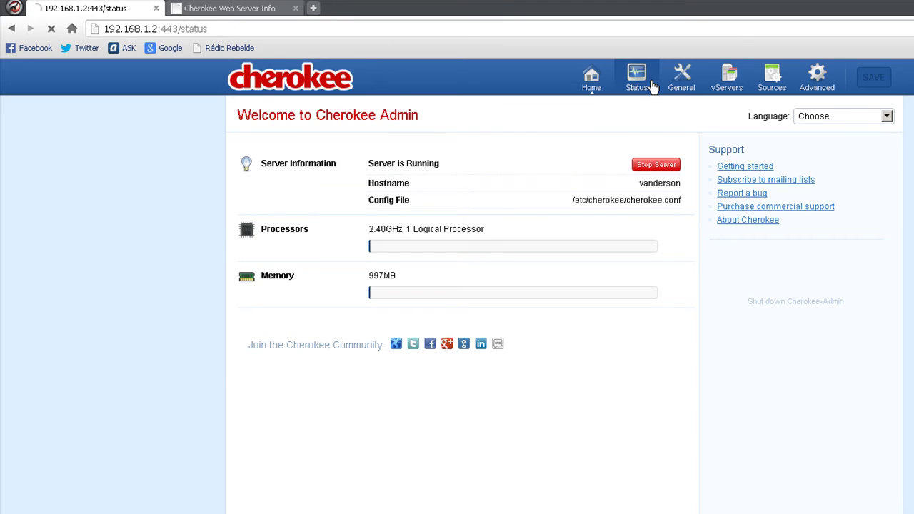
{"action": "left_click", "coordinate": [678, 86]}
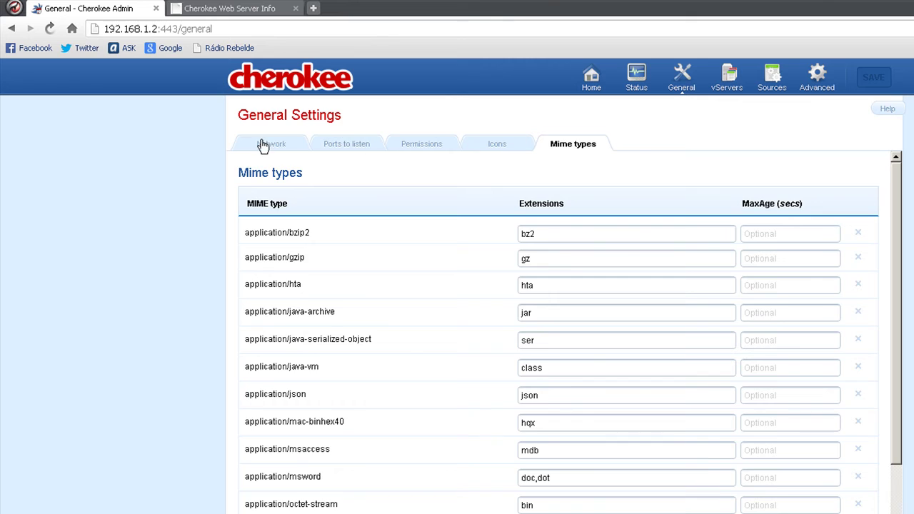
Browse the default vServer's behavior rules and select the Directory /cgi-bin rule.
{"action": "left_click", "coordinate": [262, 146]}
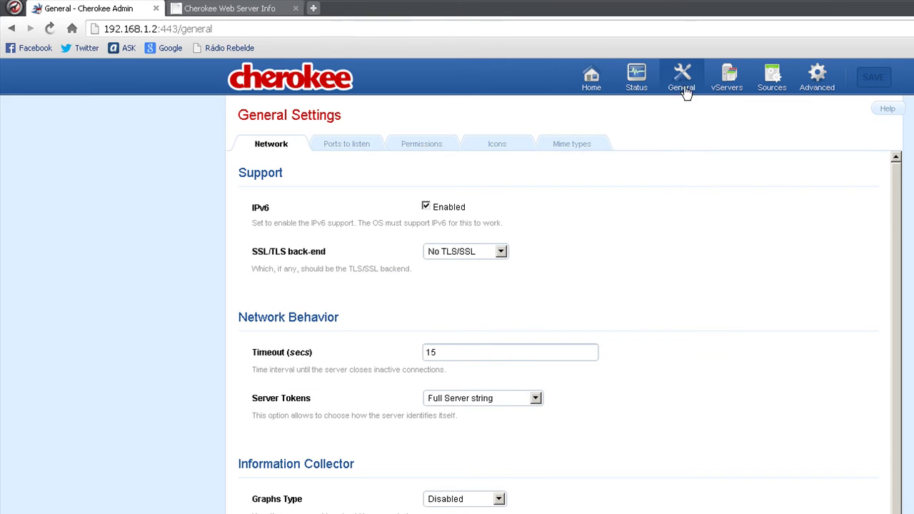
{"action": "left_click", "coordinate": [726, 82]}
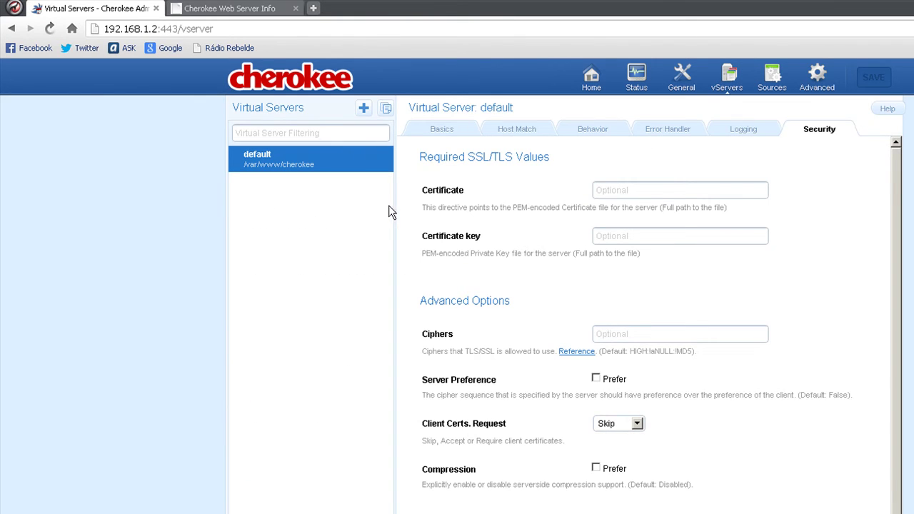
{"action": "left_click", "coordinate": [457, 133]}
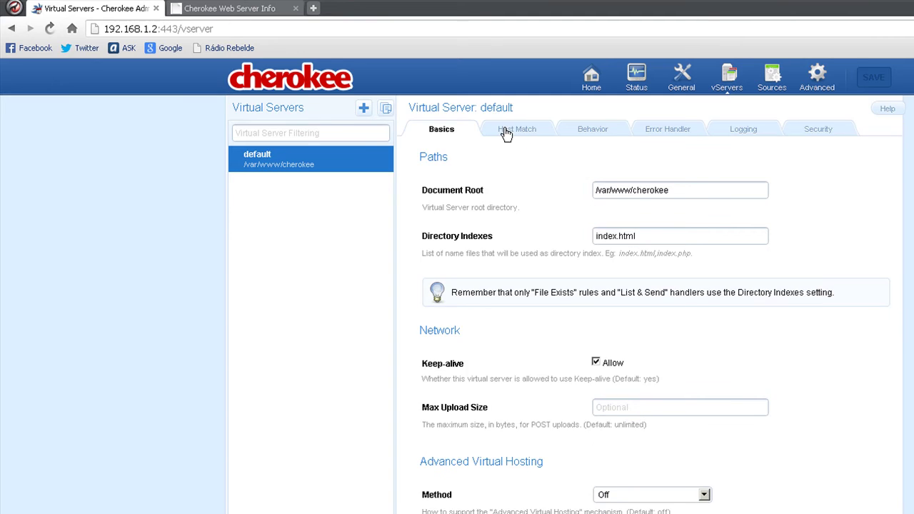
{"action": "left_click", "coordinate": [505, 135]}
{"action": "left_click", "coordinate": [598, 135]}
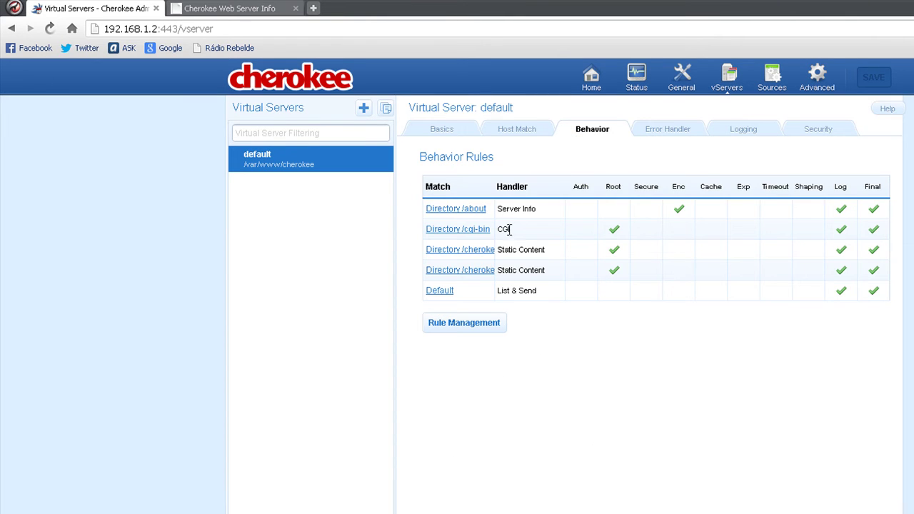
{"action": "left_click", "coordinate": [447, 292]}
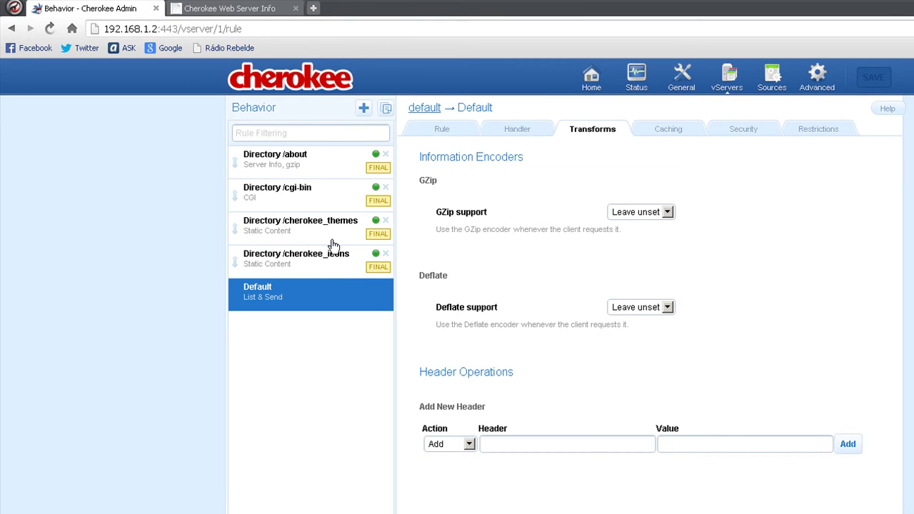
{"action": "left_click", "coordinate": [426, 130]}
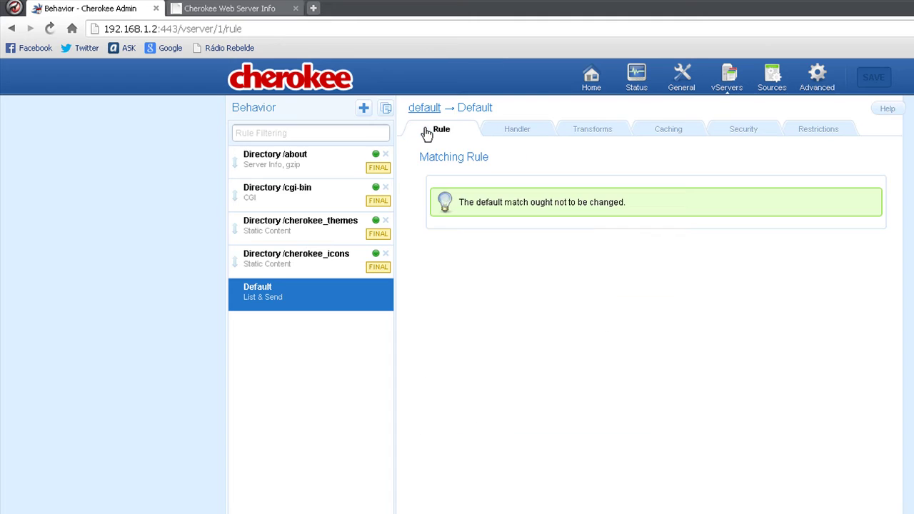
{"action": "left_click", "coordinate": [296, 264]}
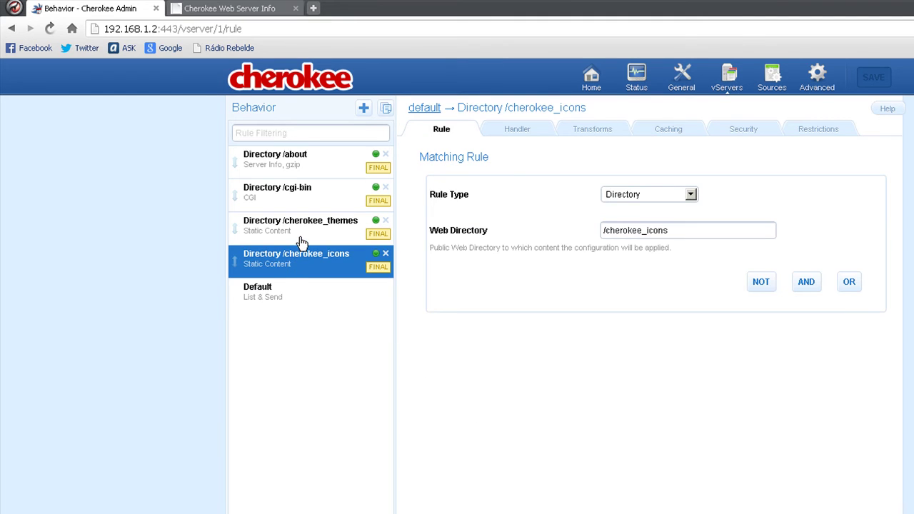
{"action": "left_click", "coordinate": [300, 238]}
{"action": "left_click", "coordinate": [302, 209]}
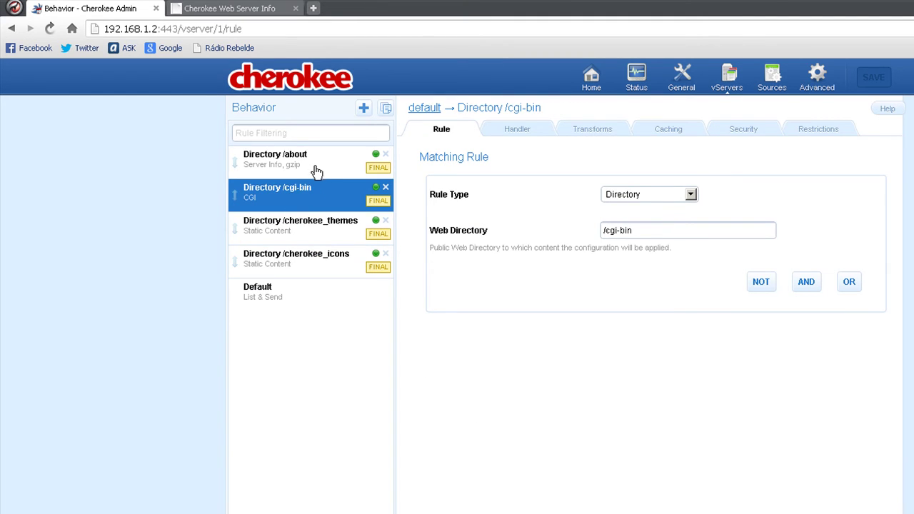
{"action": "left_click", "coordinate": [317, 170]}
{"action": "left_click", "coordinate": [309, 205]}
Load 192.168.1.2/cgi-bin in the other tab, confirm the 404 Not Found, and return to Cherokee Admin.
{"action": "left_click", "coordinate": [235, 8]}
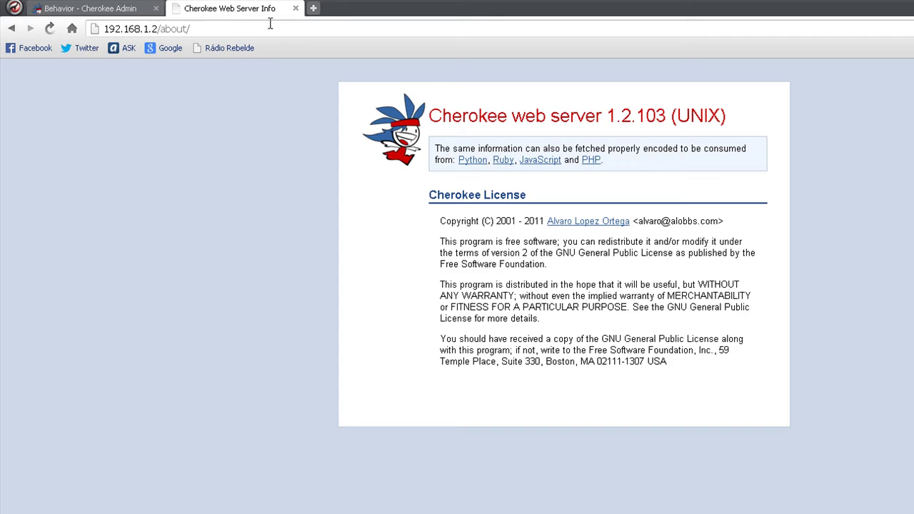
{"action": "left_click_drag", "start_coordinate": [162, 27], "coordinate": [203, 28]}
{"action": "type", "text": "cgi-bin"}
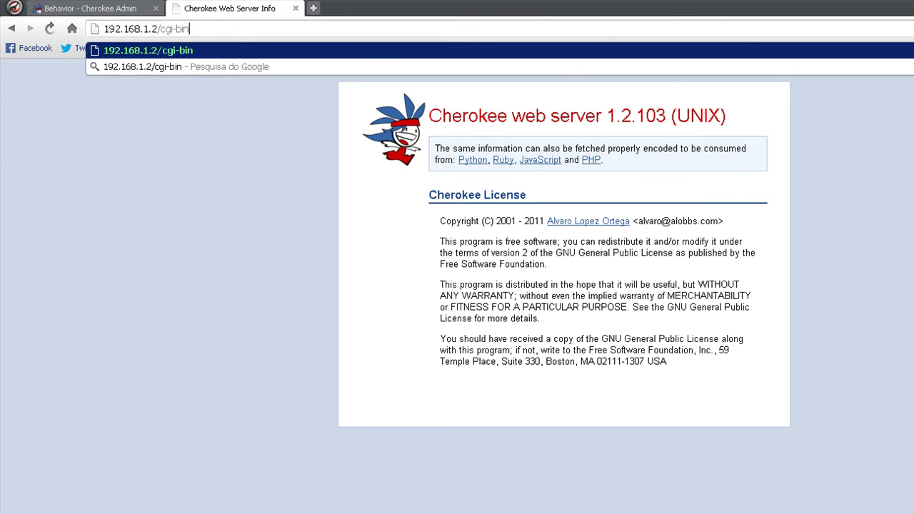
{"action": "key", "text": "Return"}
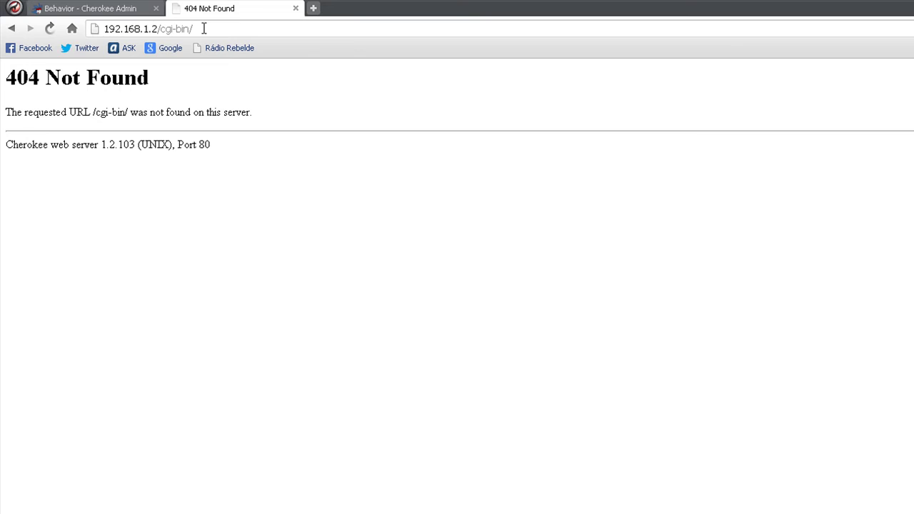
{"action": "left_click", "coordinate": [120, 8]}
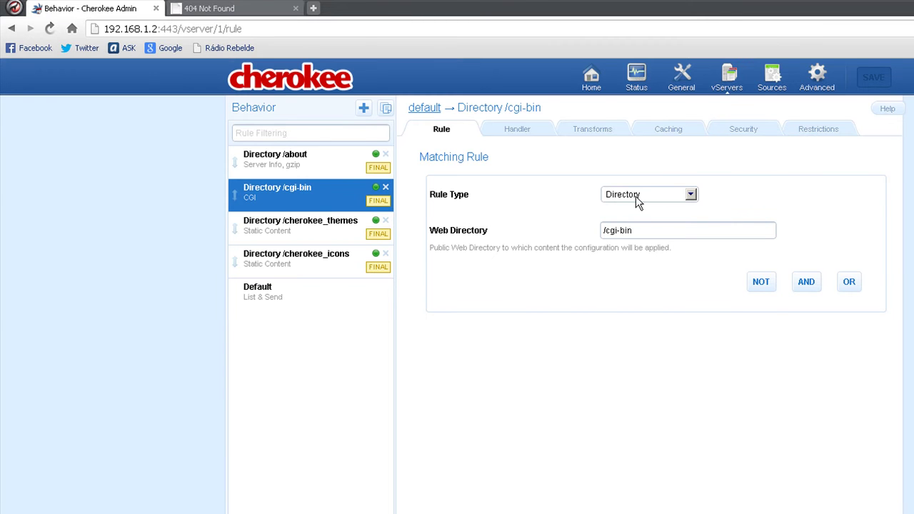
Show the /cgi-bin rule's Handler settings (CGI) and drop down the handler list.
{"action": "left_click", "coordinate": [496, 130]}
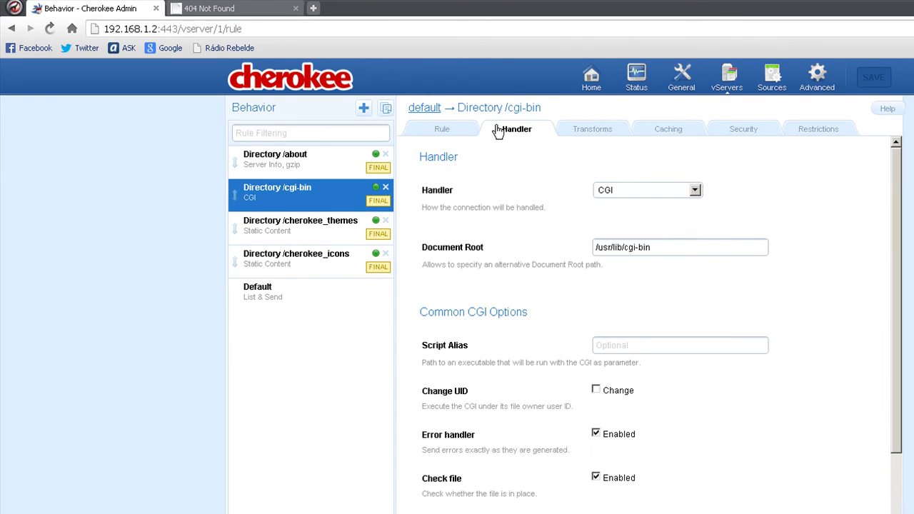
{"action": "scroll", "coordinate": [623, 197], "scroll_direction": "down", "scroll_amount": 3}
{"action": "scroll", "coordinate": [623, 197], "scroll_direction": "up", "scroll_amount": 3}
{"action": "left_click", "coordinate": [623, 191]}
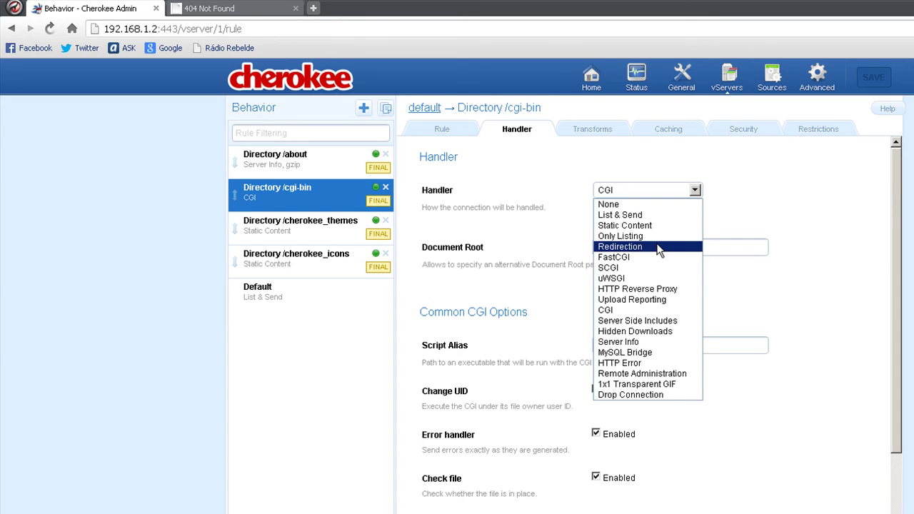
Cycle the /cgi-bin handler through Redirection, HTTP Reverse Proxy, Server Info + Connections and MySQL Bridge.
{"action": "left_click", "coordinate": [531, 201]}
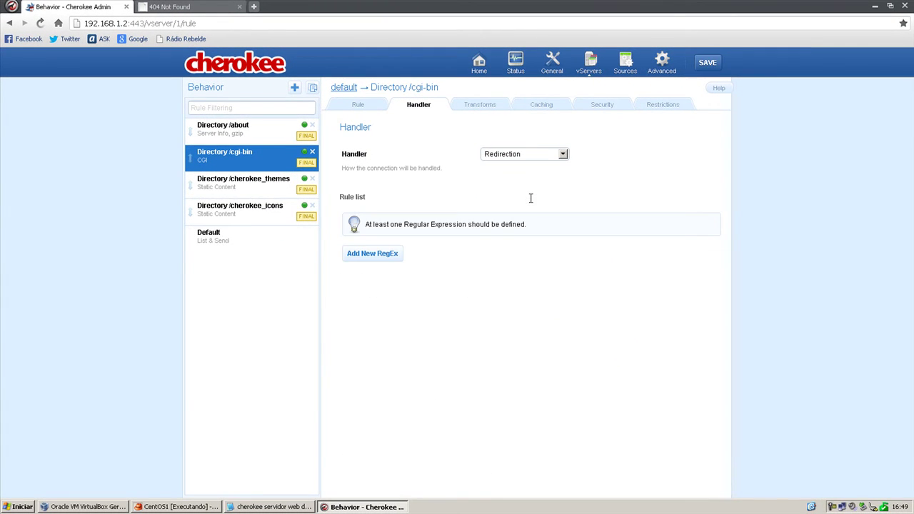
{"action": "left_click", "coordinate": [526, 155]}
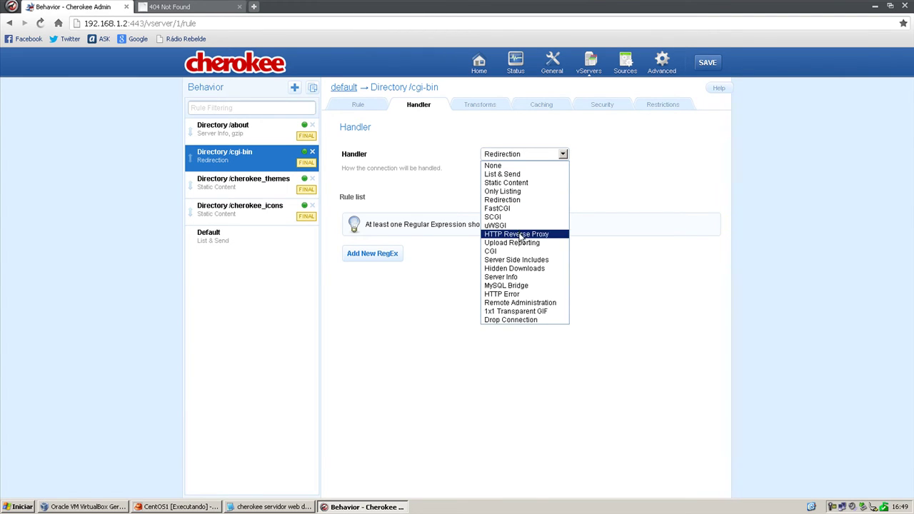
{"action": "left_click", "coordinate": [492, 236]}
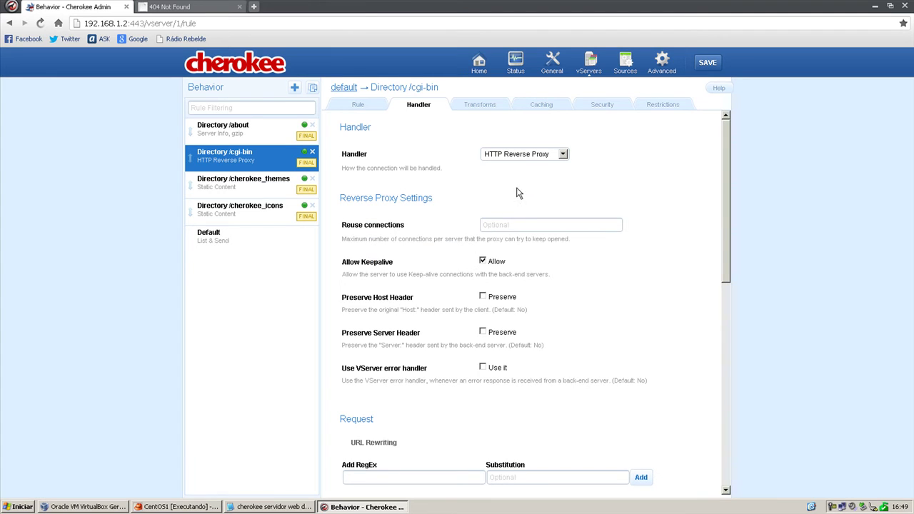
{"action": "left_click", "coordinate": [535, 154]}
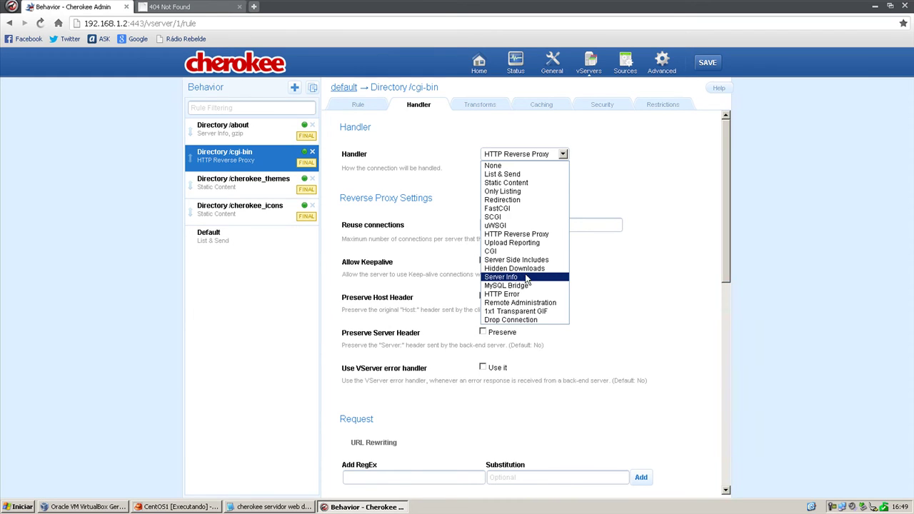
{"action": "left_click", "coordinate": [526, 278]}
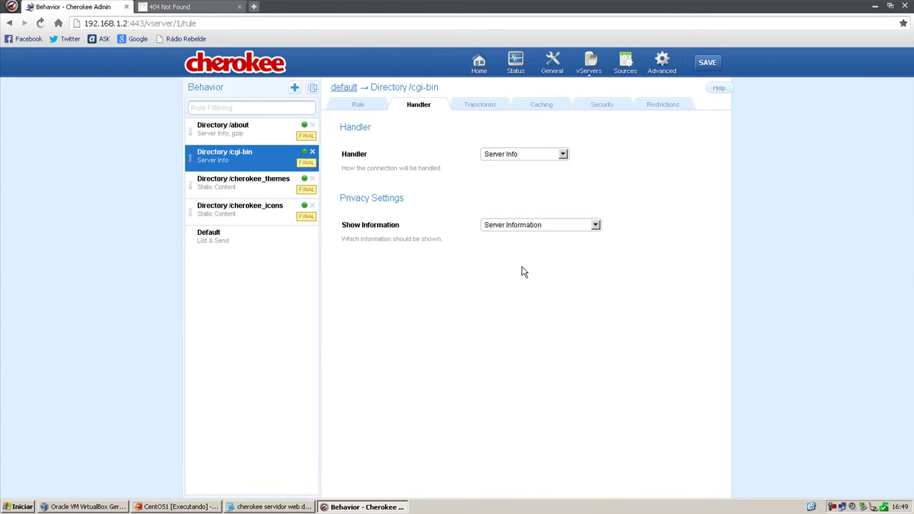
{"action": "left_click", "coordinate": [529, 226]}
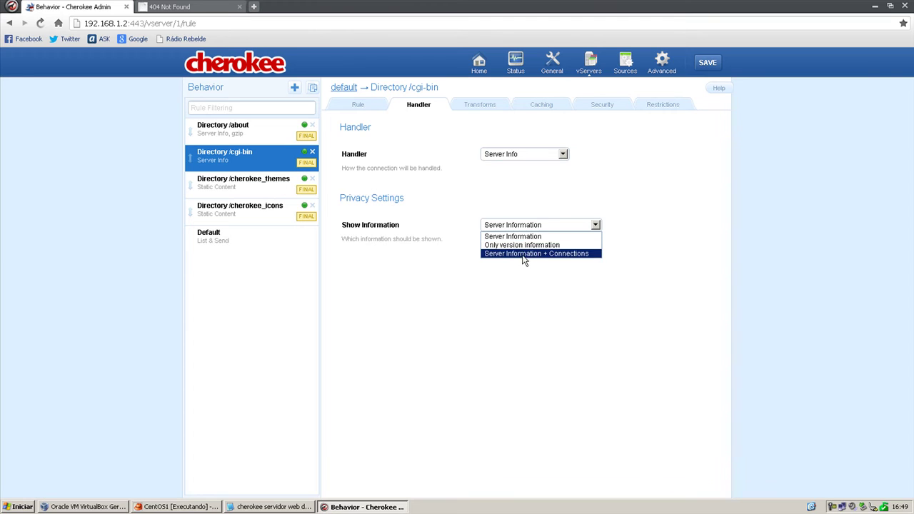
{"action": "left_click", "coordinate": [522, 255]}
{"action": "left_click", "coordinate": [522, 156]}
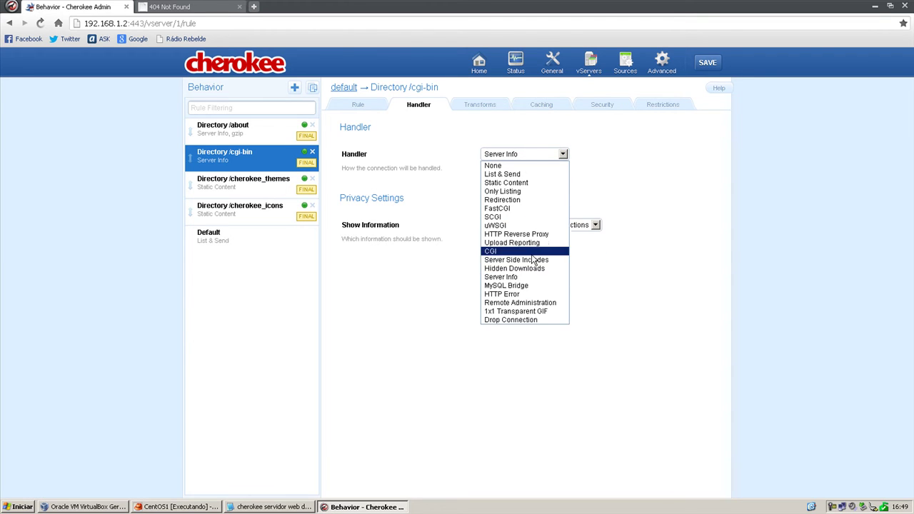
{"action": "left_click", "coordinate": [507, 285]}
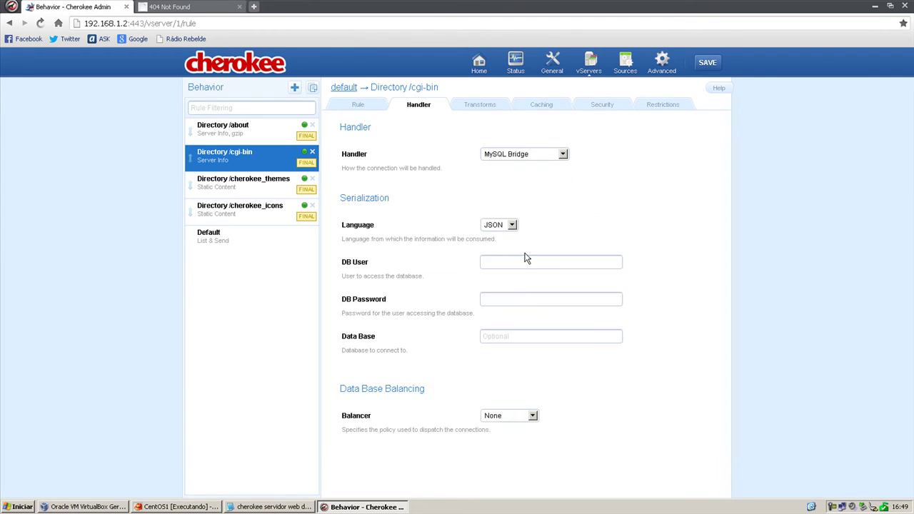
{"action": "left_click", "coordinate": [530, 155]}
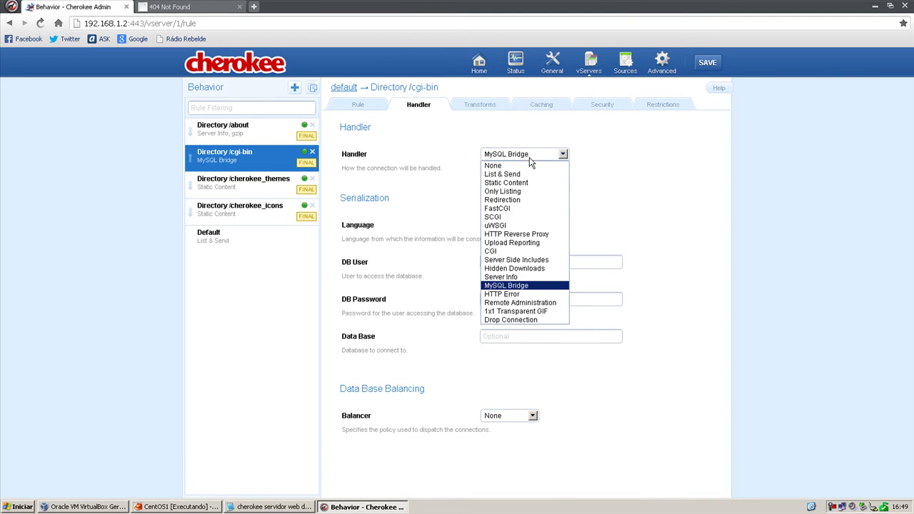
Try the HTTP Error, Remote Administration, Drop Connection and None handlers on /cgi-bin.
{"action": "left_click", "coordinate": [535, 294]}
{"action": "left_click", "coordinate": [521, 227]}
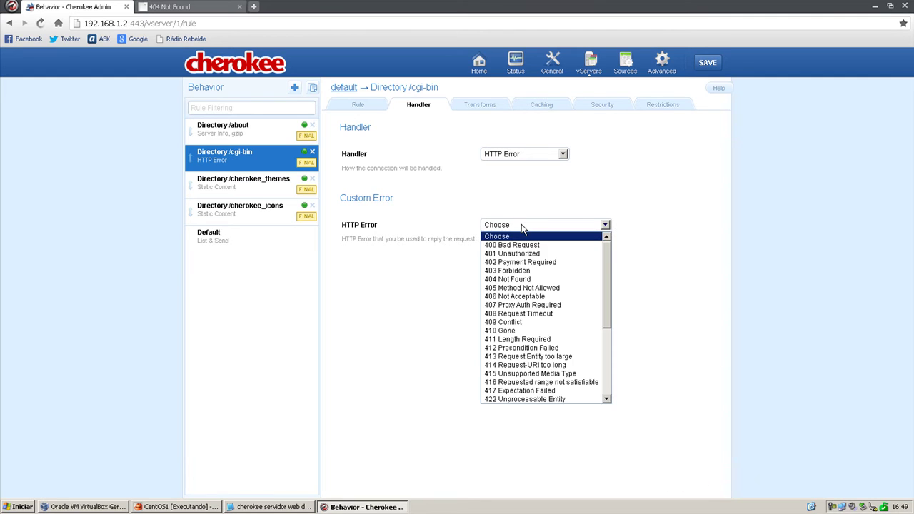
{"action": "scroll", "coordinate": [550, 280], "scroll_direction": "down", "scroll_amount": 5}
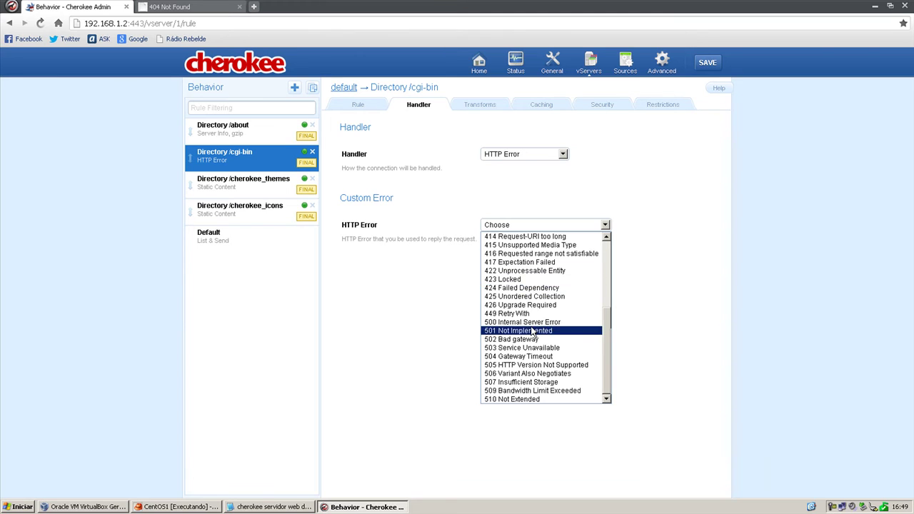
{"action": "left_click", "coordinate": [537, 185]}
{"action": "left_click", "coordinate": [513, 158]}
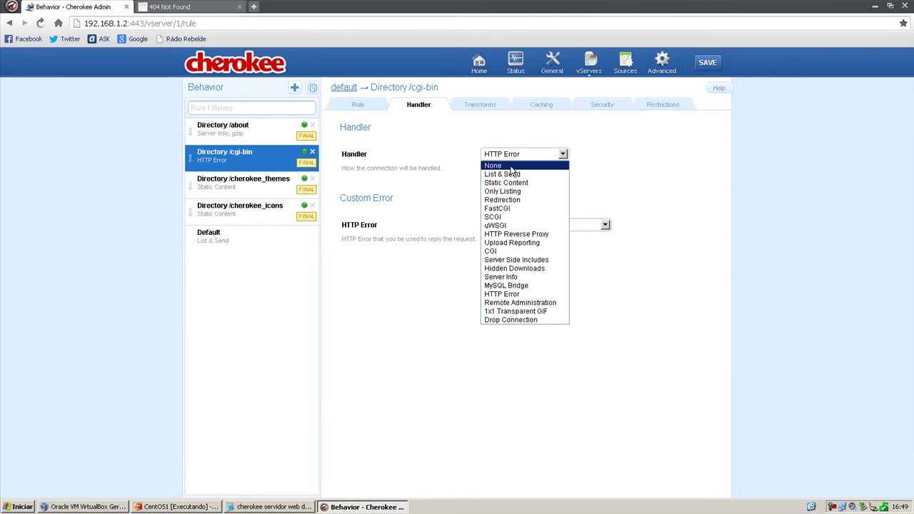
{"action": "left_click", "coordinate": [530, 303]}
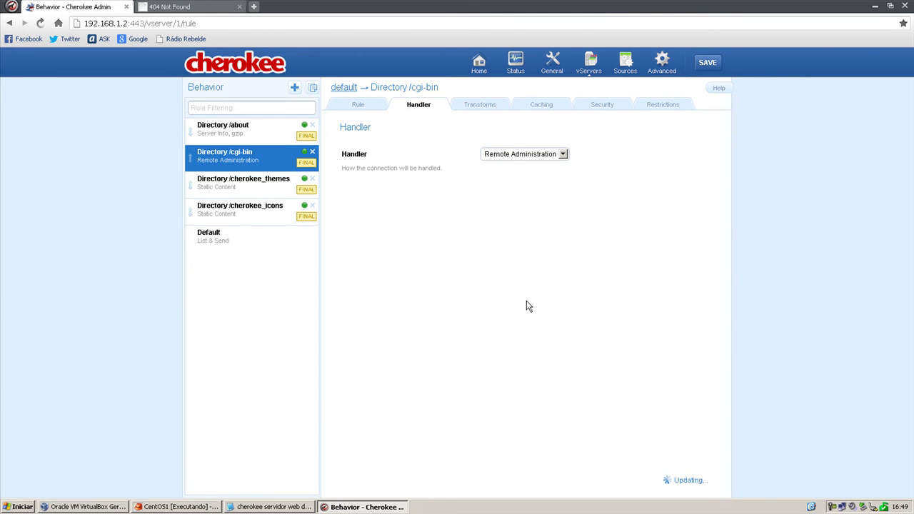
{"action": "left_click", "coordinate": [506, 157]}
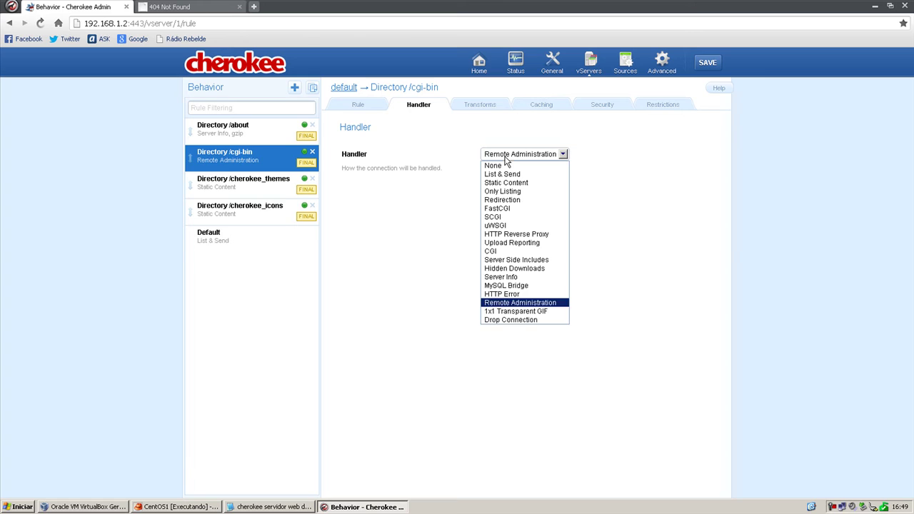
{"action": "left_click", "coordinate": [521, 321]}
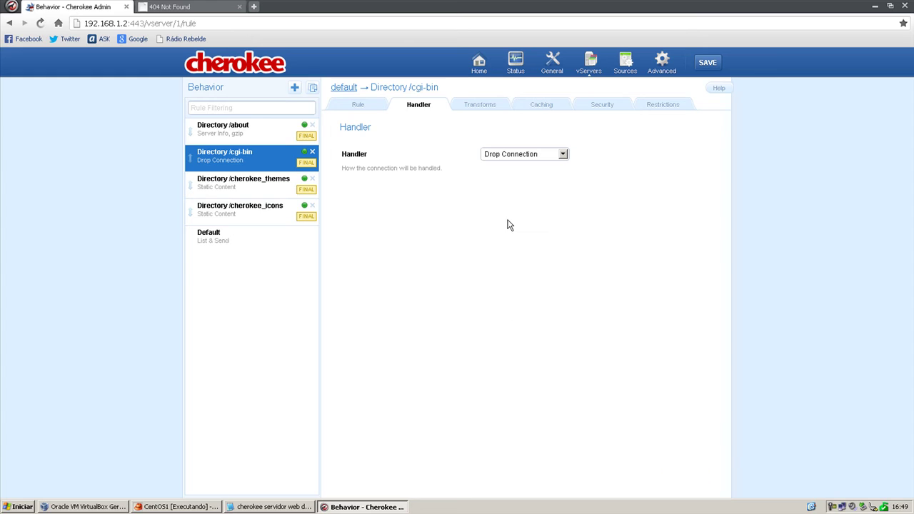
{"action": "left_click", "coordinate": [490, 157]}
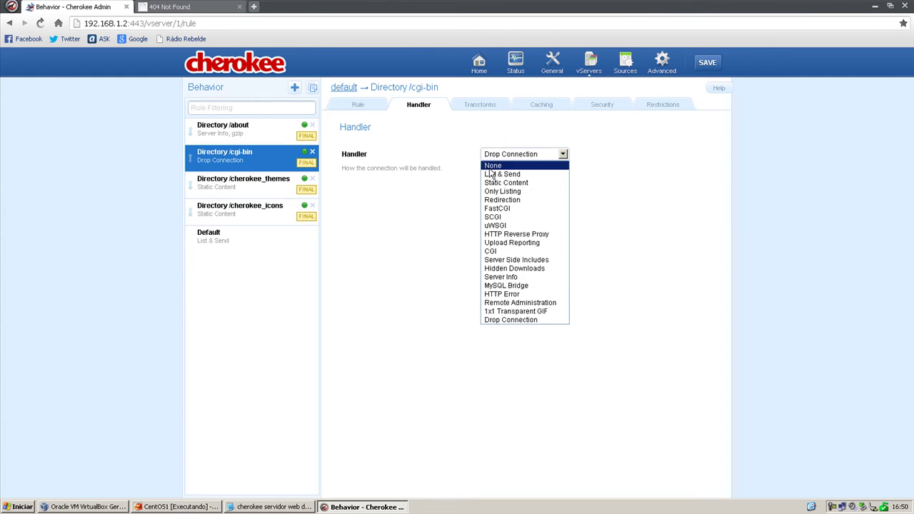
{"action": "left_click", "coordinate": [489, 168]}
{"action": "left_click", "coordinate": [493, 157]}
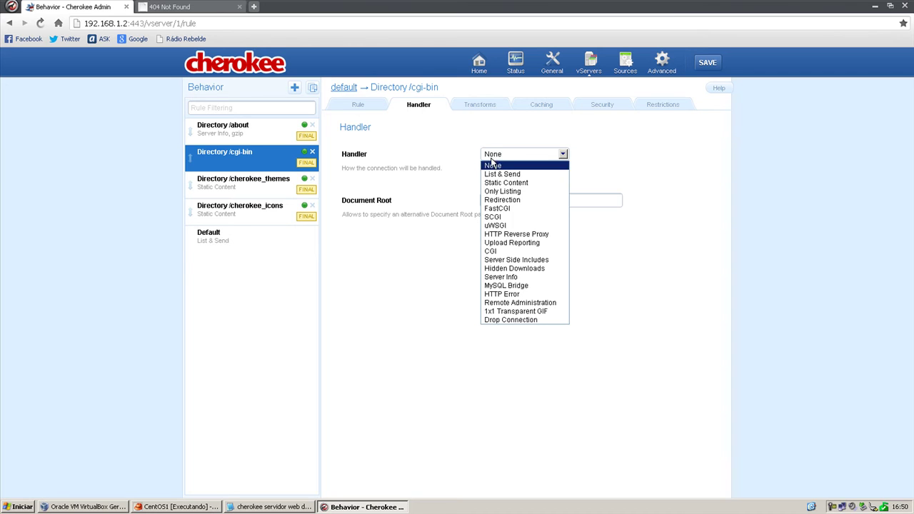
Set the HTTP Error handler to 503 Service Unavailable, save, and apply with a graceful restart.
{"action": "left_click", "coordinate": [508, 294]}
{"action": "left_click", "coordinate": [517, 163]}
{"action": "left_click", "coordinate": [516, 157]}
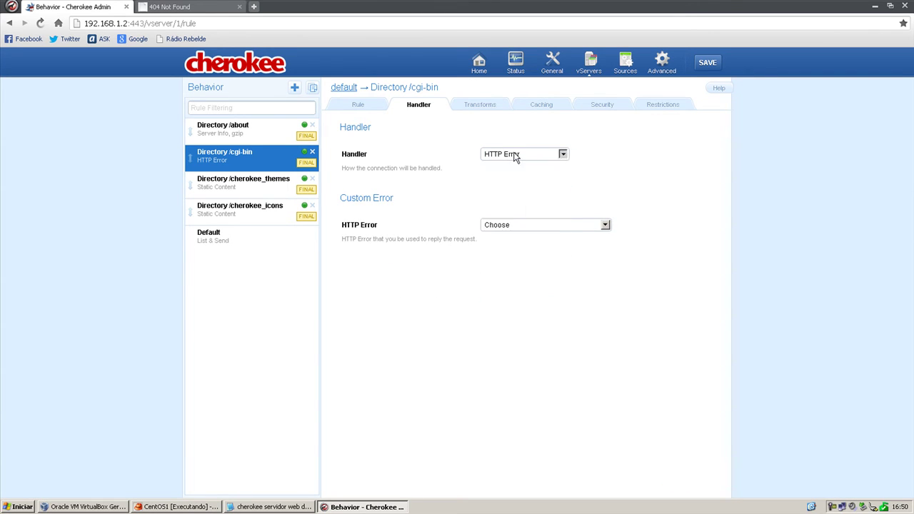
{"action": "left_click", "coordinate": [534, 227]}
{"action": "scroll", "coordinate": [500, 307], "scroll_direction": "down", "scroll_amount": 9}
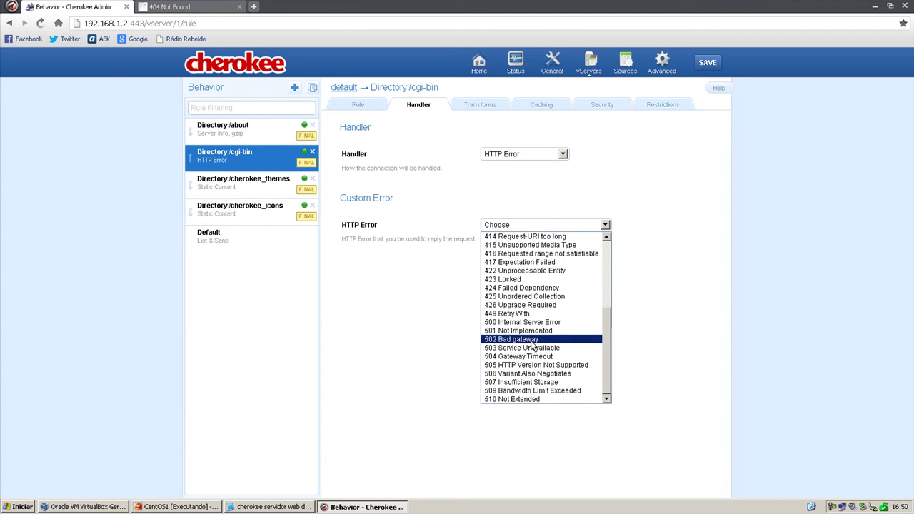
{"action": "left_click", "coordinate": [528, 349]}
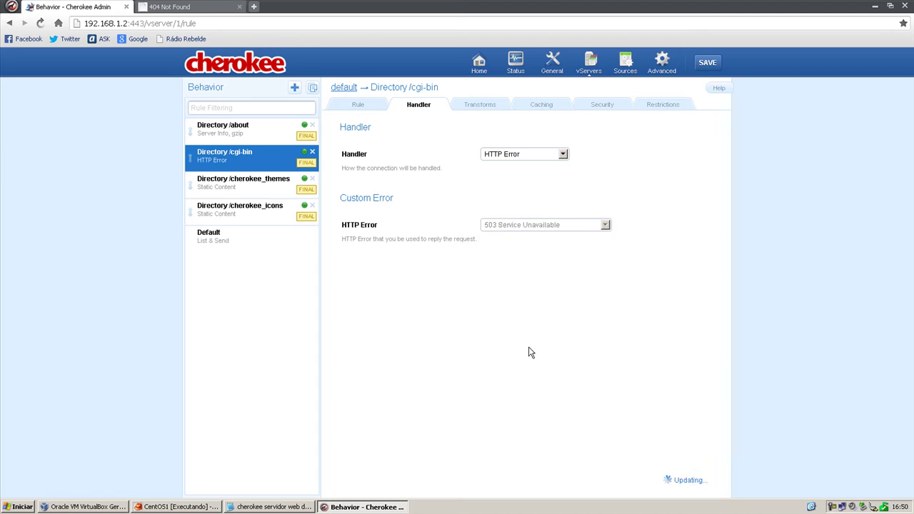
{"action": "left_click", "coordinate": [716, 65]}
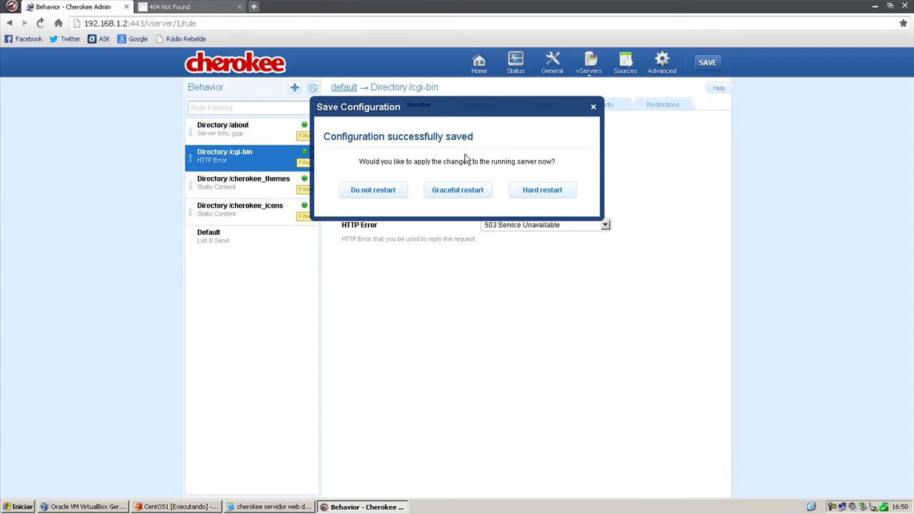
{"action": "left_click", "coordinate": [461, 189]}
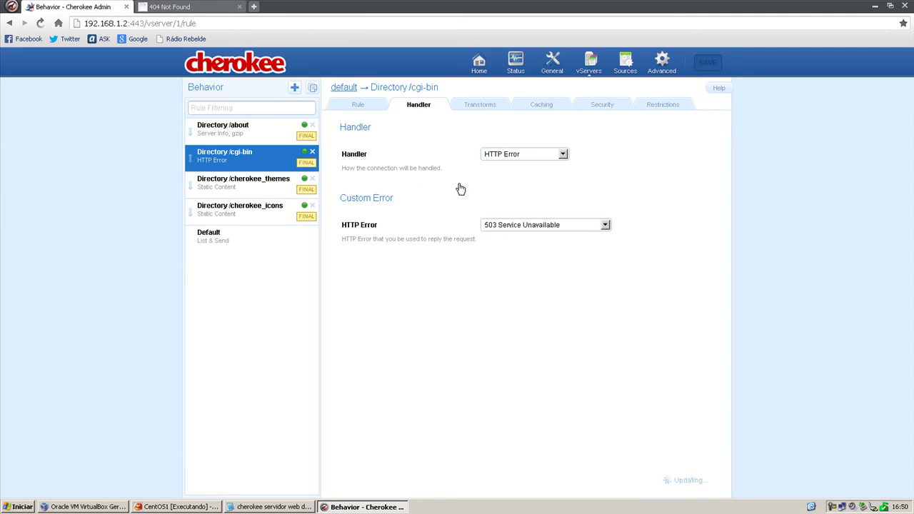
{"action": "left_click", "coordinate": [192, 6]}
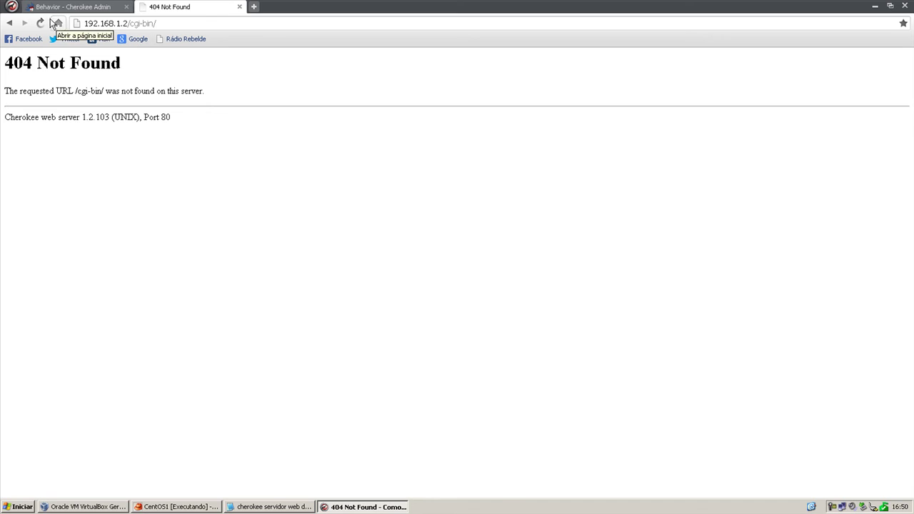
Reload /cgi-bin to see 503 Service Unavailable, then go back to Cherokee Admin.
{"action": "left_click", "coordinate": [40, 23]}
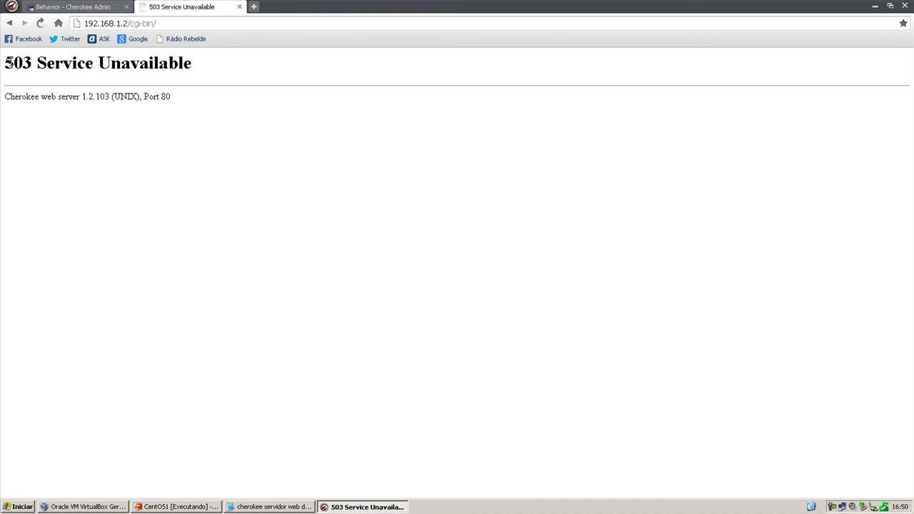
{"action": "left_click_drag", "start_coordinate": [7, 62], "coordinate": [240, 80]}
{"action": "left_click", "coordinate": [243, 82]}
{"action": "left_click", "coordinate": [75, 8]}
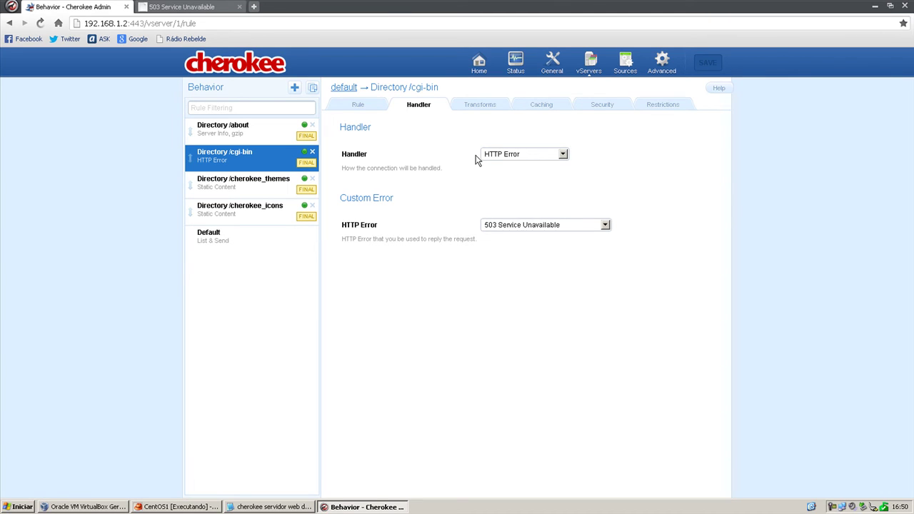
Review the rule's Transforms, Rule, Handler, Caching, Security and Restrictions tabs, then open the Status overview.
{"action": "left_click", "coordinate": [480, 107]}
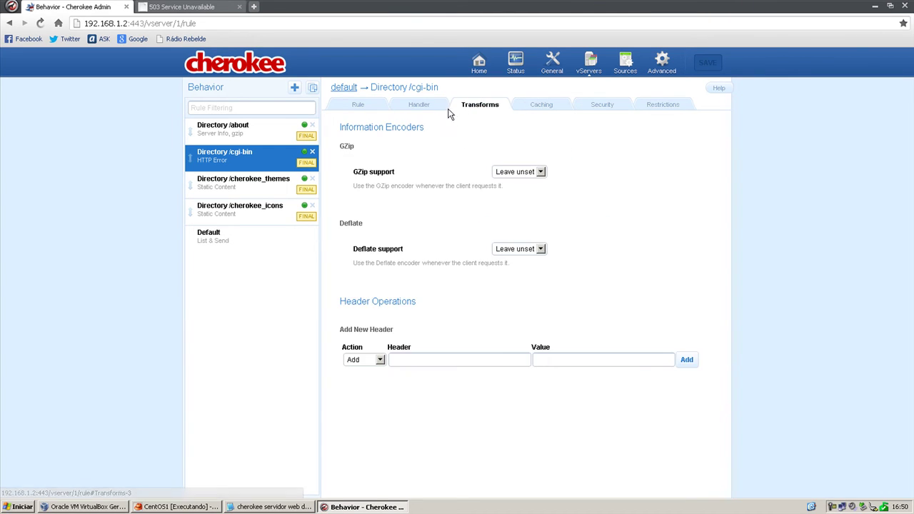
{"action": "left_click", "coordinate": [357, 107]}
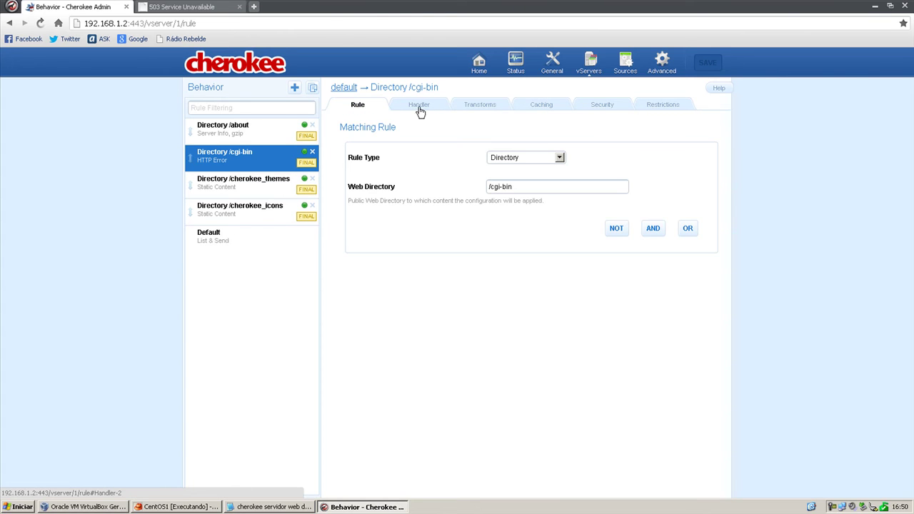
{"action": "left_click", "coordinate": [420, 109]}
{"action": "left_click", "coordinate": [500, 108]}
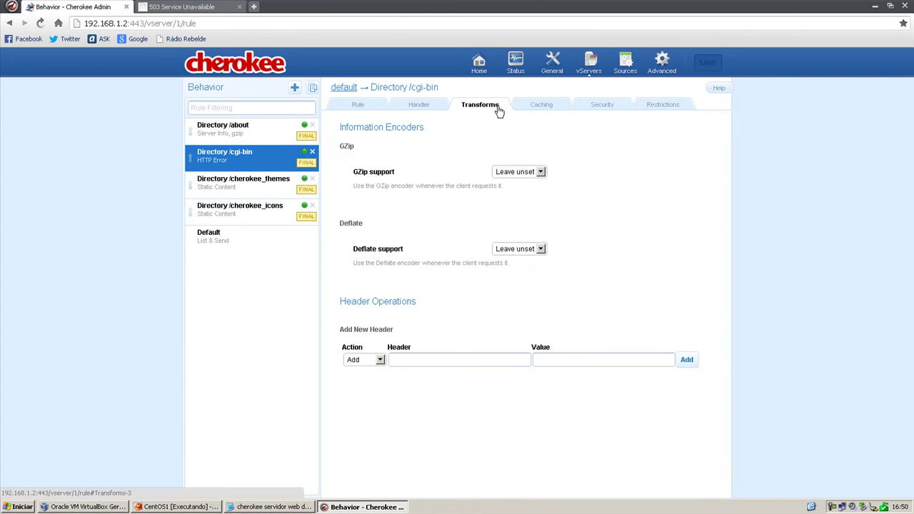
{"action": "left_click", "coordinate": [528, 109]}
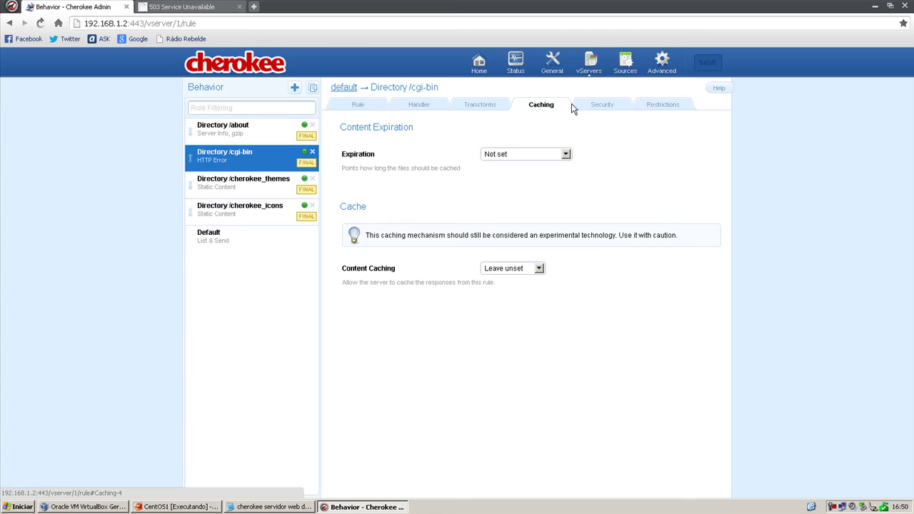
{"action": "left_click", "coordinate": [612, 107]}
{"action": "left_click", "coordinate": [648, 108]}
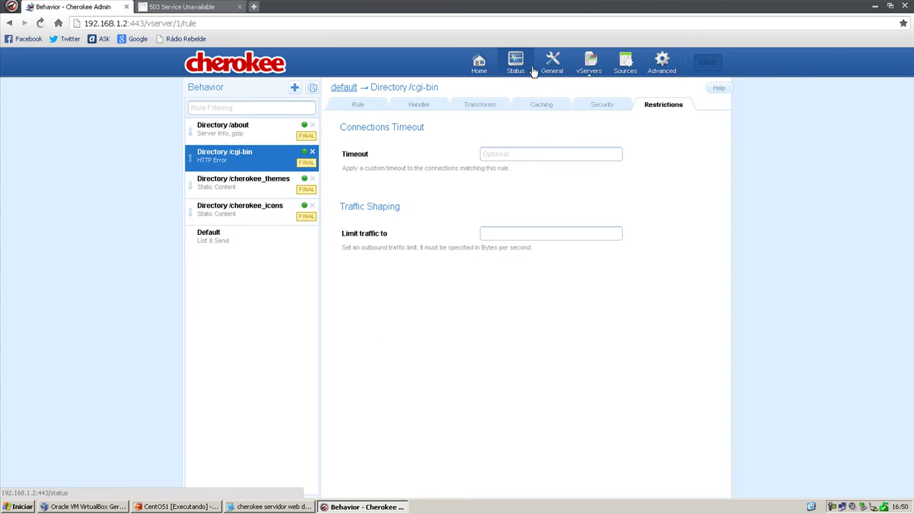
{"action": "left_click", "coordinate": [479, 63]}
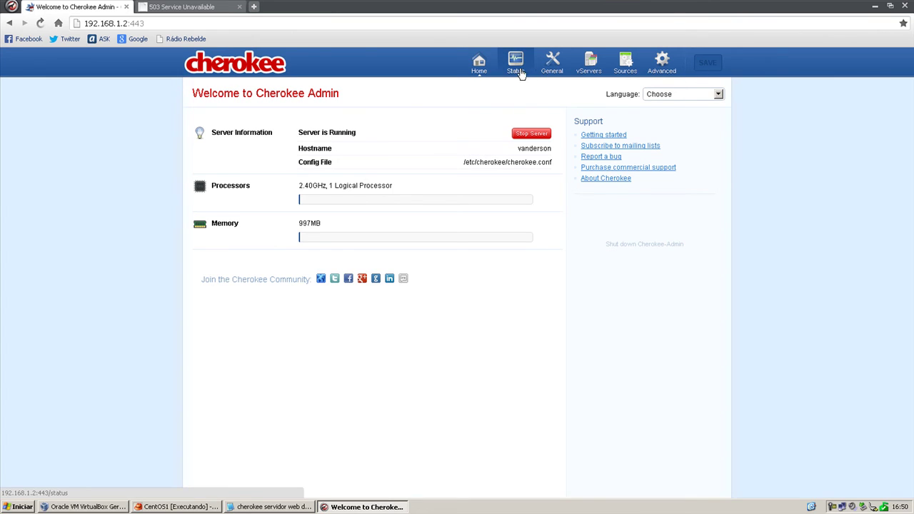
Confirm shutting down Cherokee-admin and bring the CentOS terminal to the front.
{"action": "left_click", "coordinate": [639, 245]}
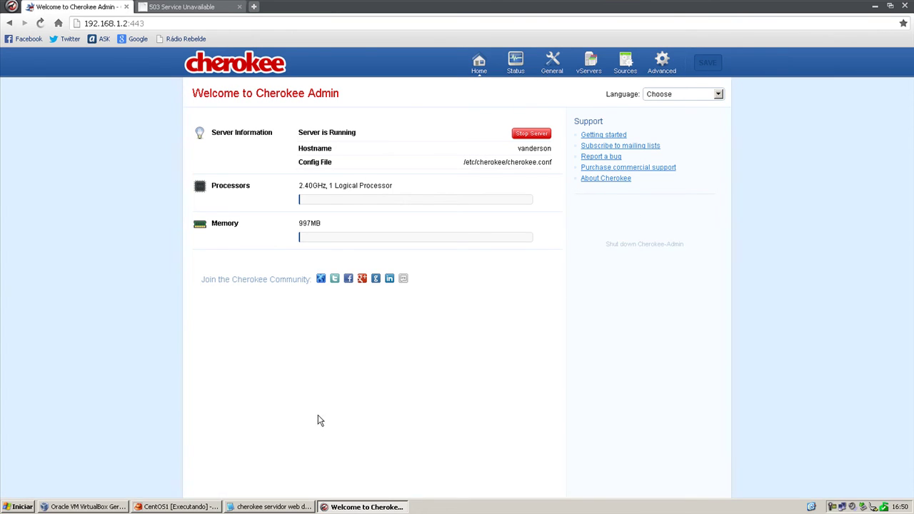
{"action": "left_click", "coordinate": [197, 507]}
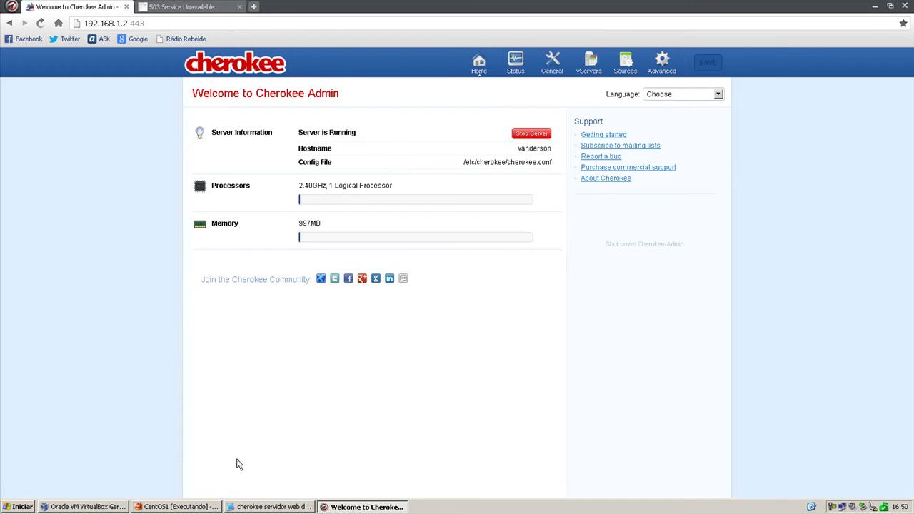
{"action": "left_click", "coordinate": [178, 507]}
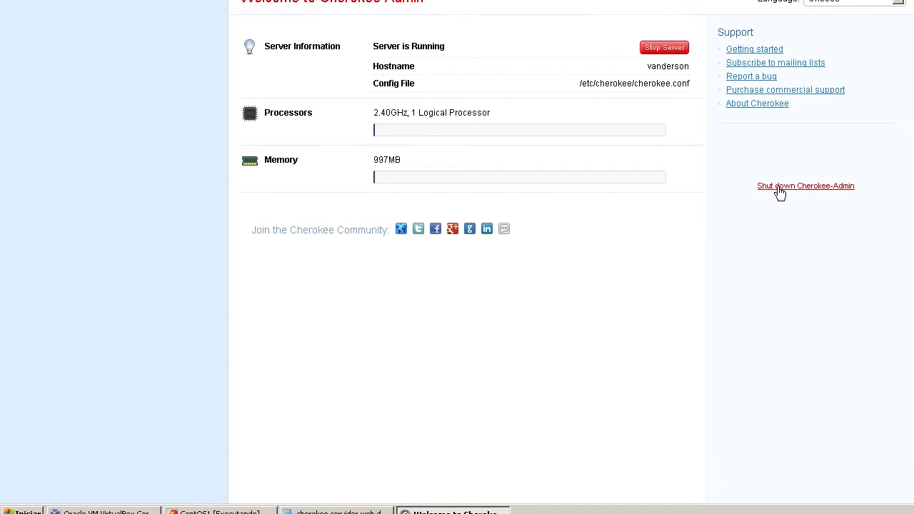
{"action": "left_click", "coordinate": [780, 187]}
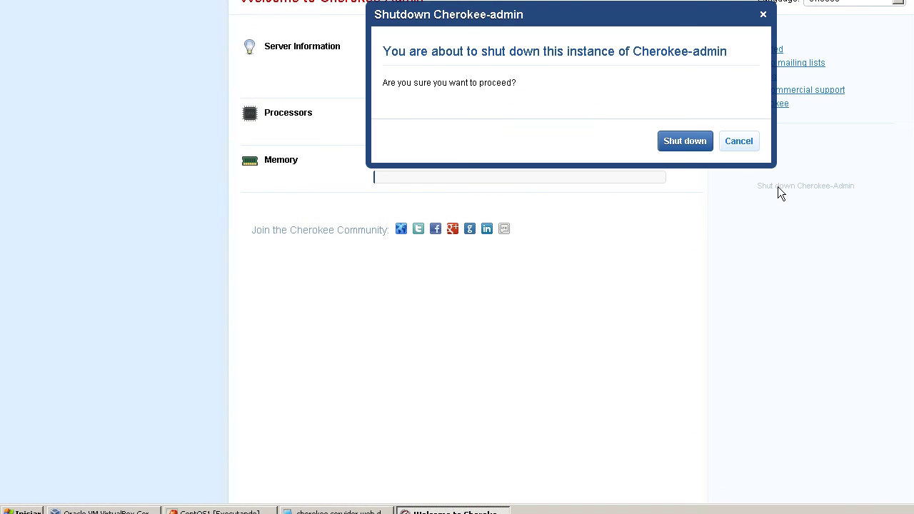
{"action": "left_click", "coordinate": [690, 143]}
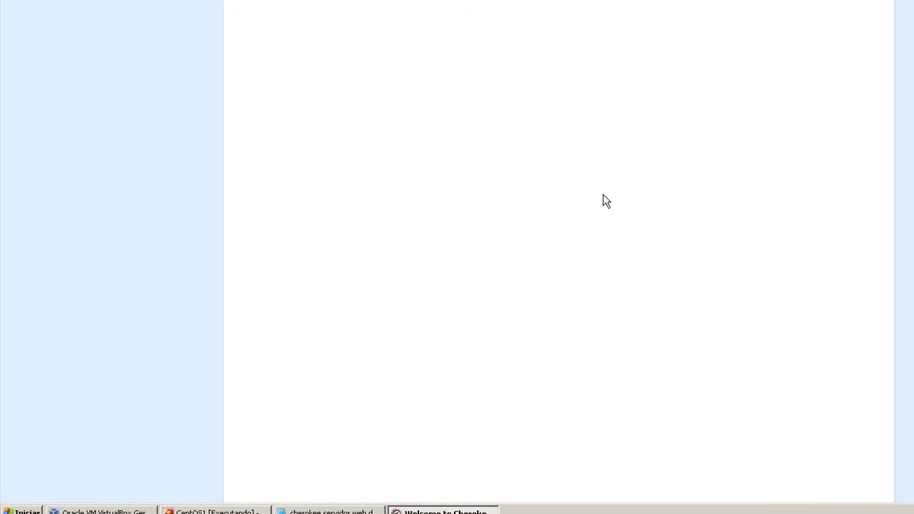
{"action": "left_click", "coordinate": [182, 507]}
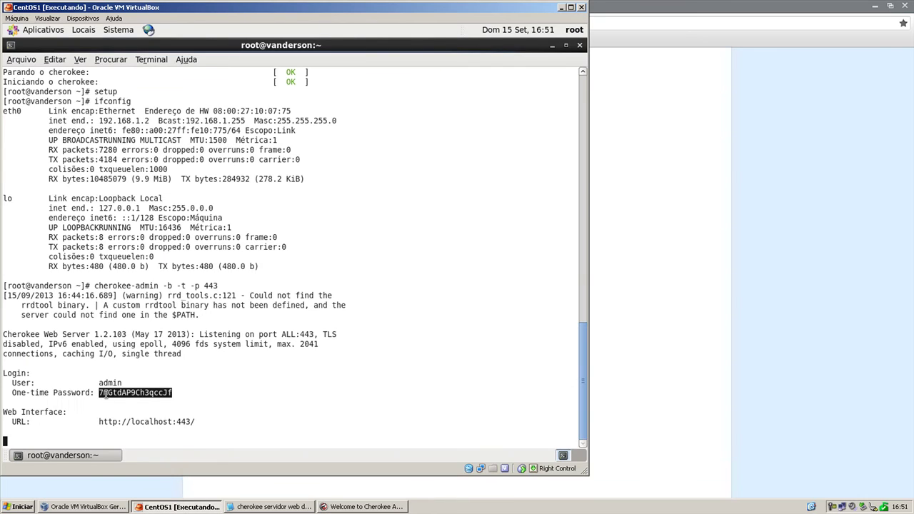
Reload the admin page to confirm Cherokee-admin is down and check its exit message.
{"action": "left_click", "coordinate": [242, 394]}
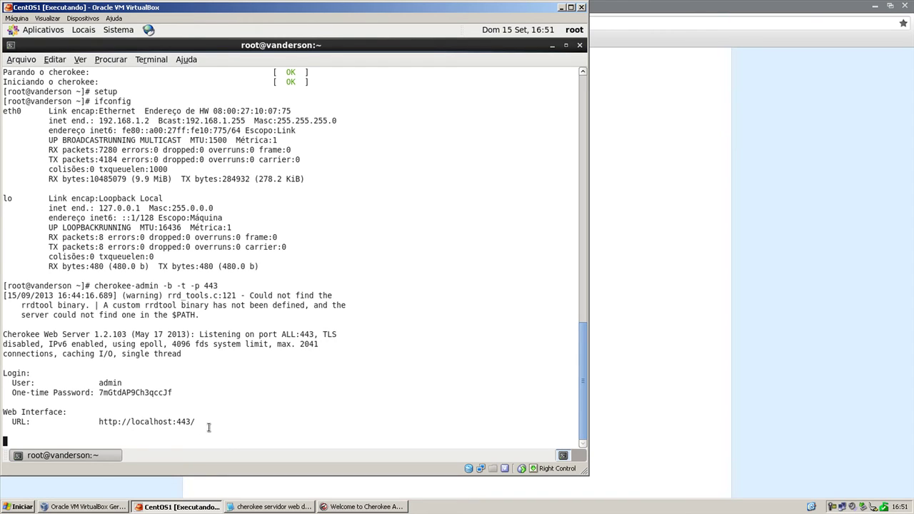
{"action": "left_click", "coordinate": [200, 506]}
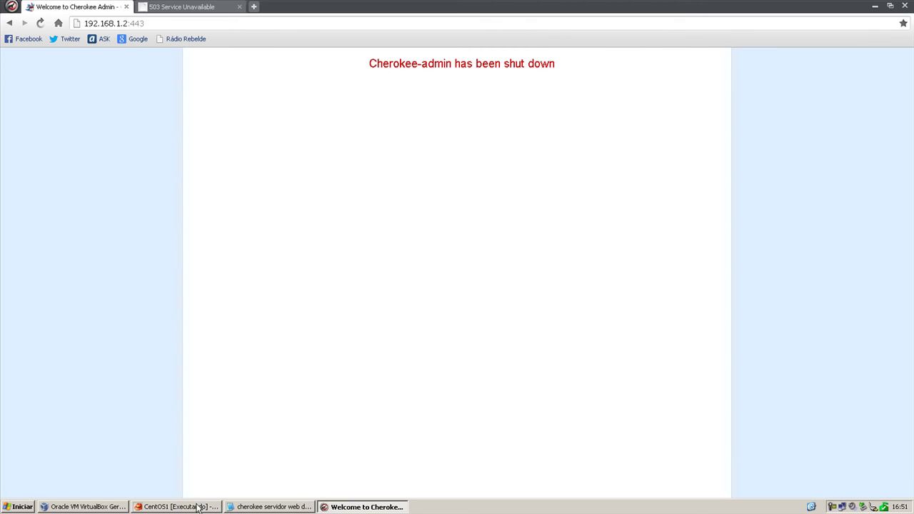
{"action": "left_click", "coordinate": [39, 23]}
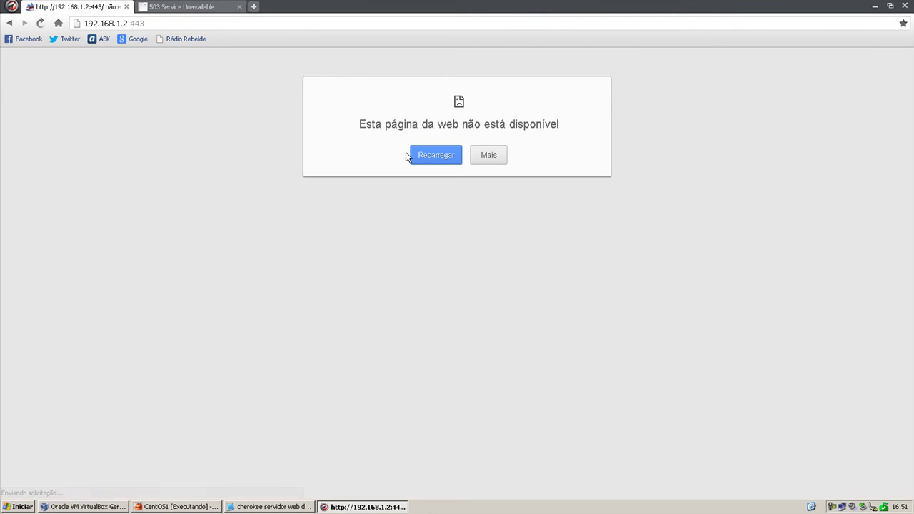
{"action": "left_click", "coordinate": [424, 154]}
{"action": "left_click", "coordinate": [137, 508]}
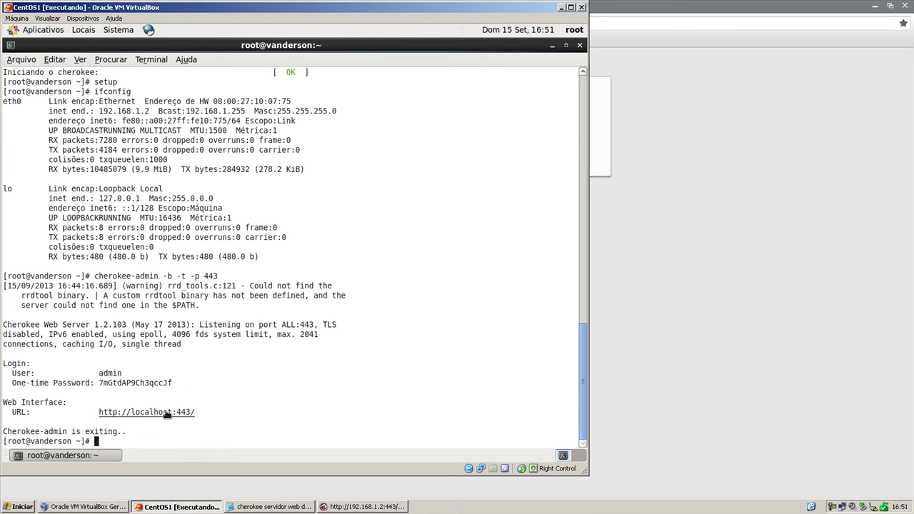
{"action": "left_click_drag", "start_coordinate": [86, 432], "coordinate": [114, 434]}
{"action": "left_click", "coordinate": [195, 434]}
Rerun cherokee-admin -b -t -p 443 and copy the new one-time password.
{"action": "key", "text": "Up"}
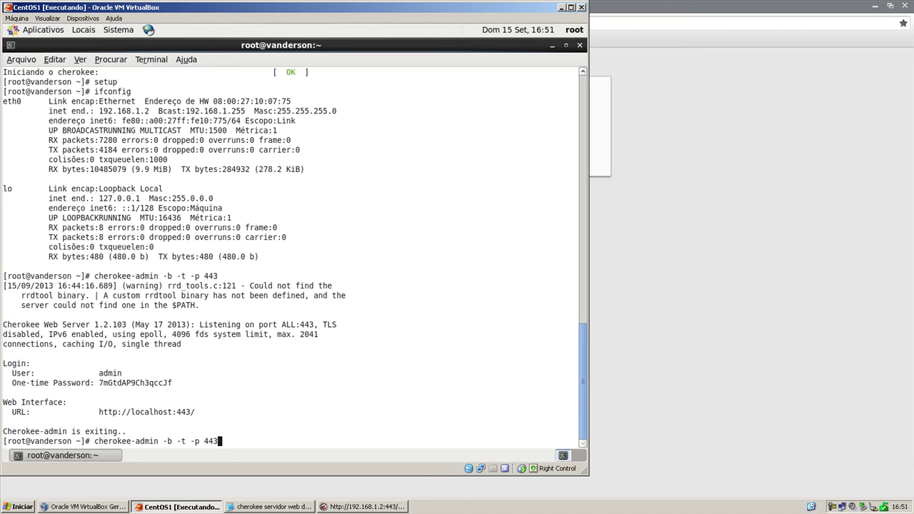
{"action": "key", "text": "Return"}
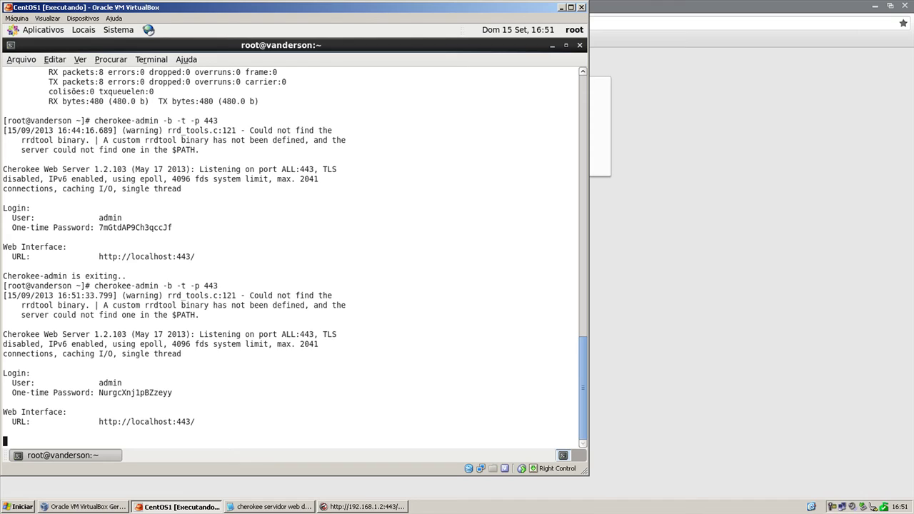
{"action": "left_click_drag", "start_coordinate": [99, 394], "coordinate": [169, 394]}
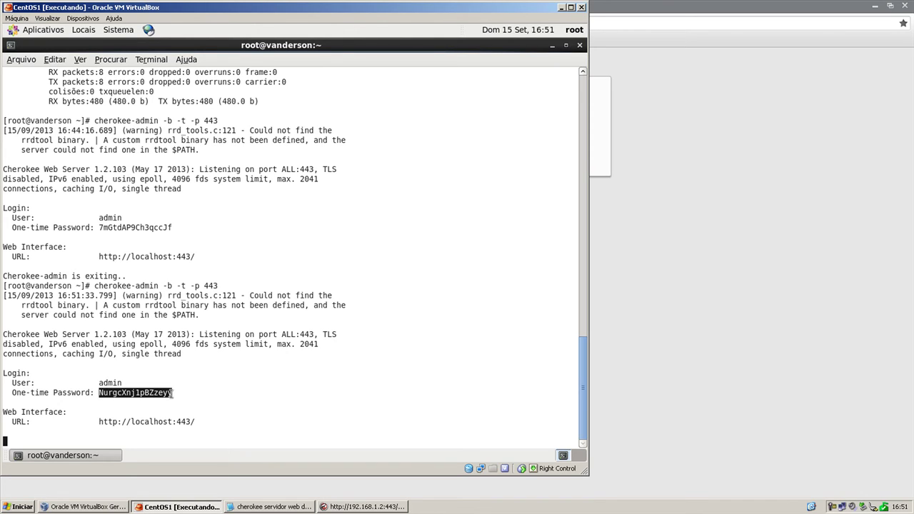
{"action": "right_click", "coordinate": [172, 392]}
{"action": "left_click", "coordinate": [209, 343]}
{"action": "left_click", "coordinate": [182, 508]}
Log in to Cherokee Admin as admin with the pasted one-time password.
{"action": "left_click", "coordinate": [428, 154]}
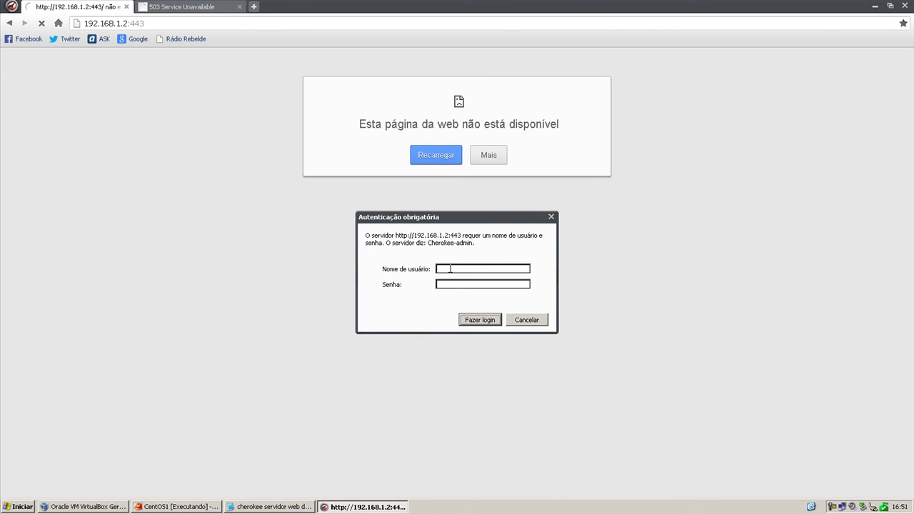
{"action": "type", "text": "admin"}
{"action": "key", "text": "Tab"}
{"action": "key", "text": "ctrl+v"}
{"action": "key", "text": "Return"}
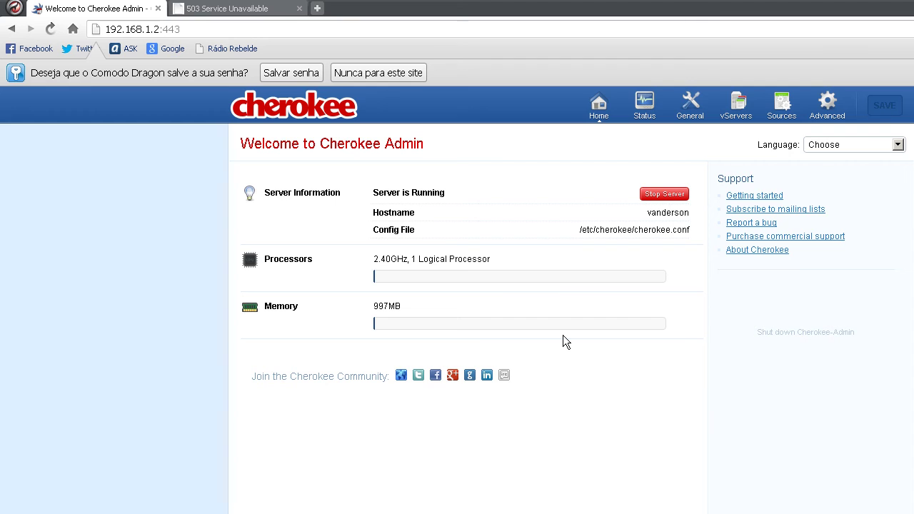
Browse the General, vServers (Host Match, Basics), Sources and Advanced pages.
{"action": "left_click", "coordinate": [689, 104]}
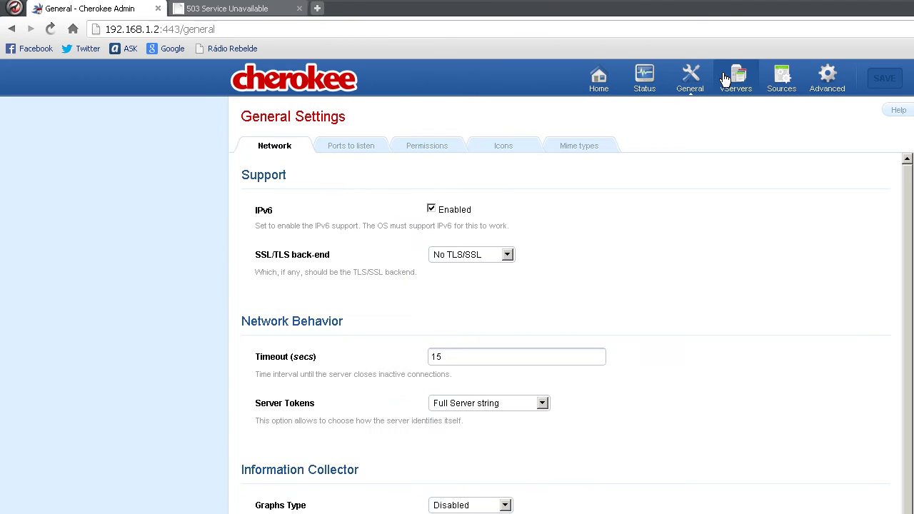
{"action": "left_click", "coordinate": [731, 77]}
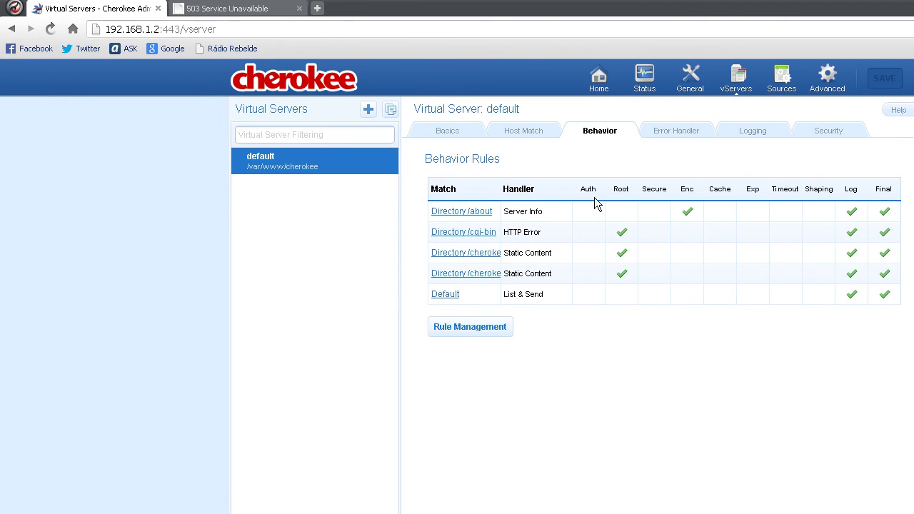
{"action": "left_click", "coordinate": [530, 134]}
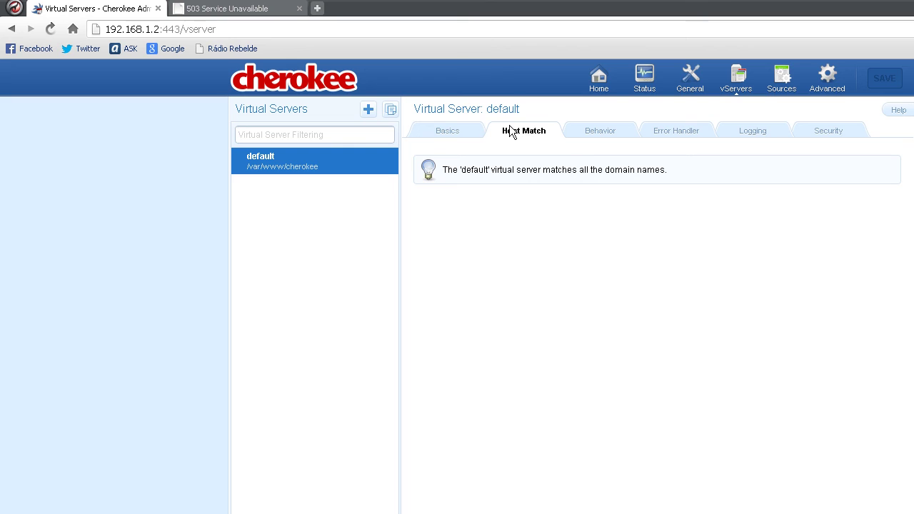
{"action": "left_click", "coordinate": [460, 132]}
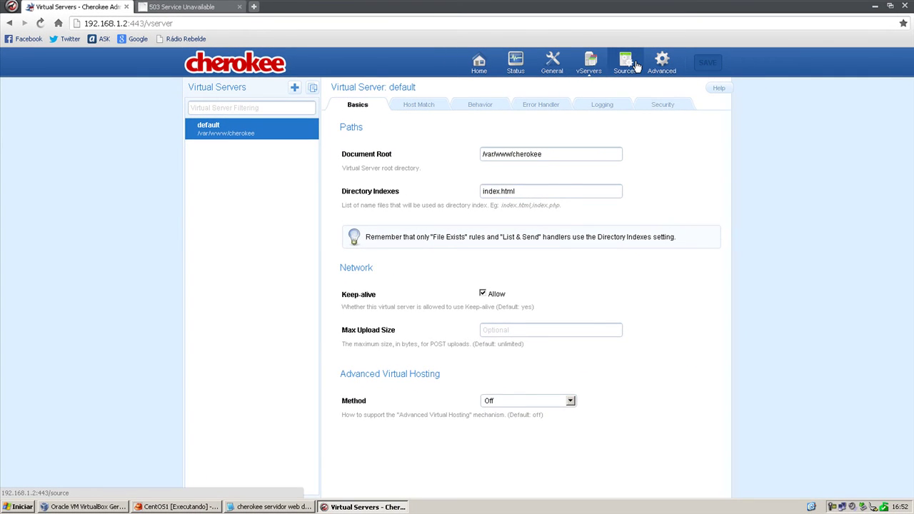
{"action": "left_click", "coordinate": [774, 77]}
{"action": "left_click", "coordinate": [648, 67]}
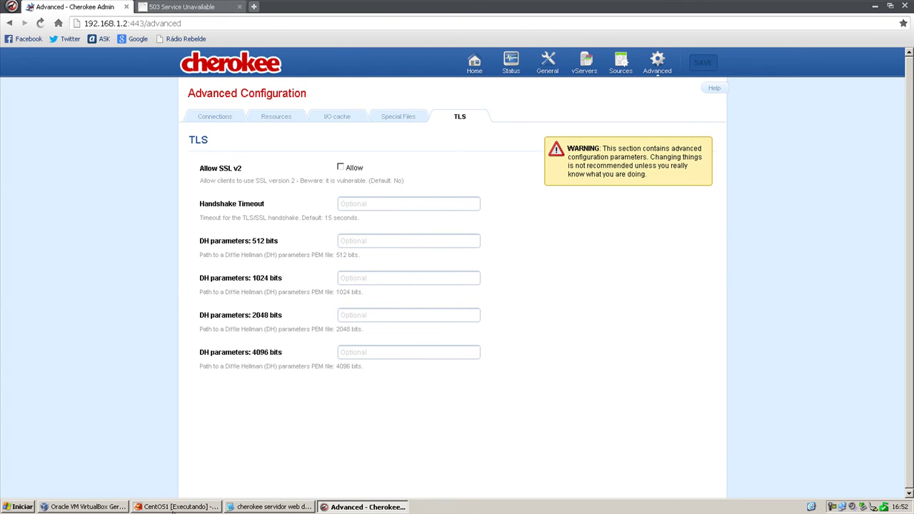
Check the Status page and General settings down to Graphs Type, then return to the terminal.
{"action": "left_click", "coordinate": [172, 508]}
{"action": "left_click", "coordinate": [216, 390]}
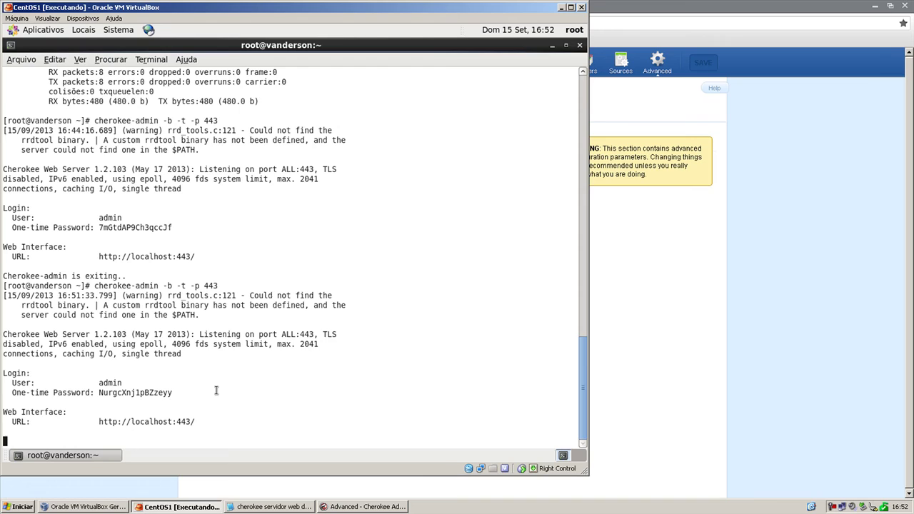
{"action": "left_click", "coordinate": [187, 507]}
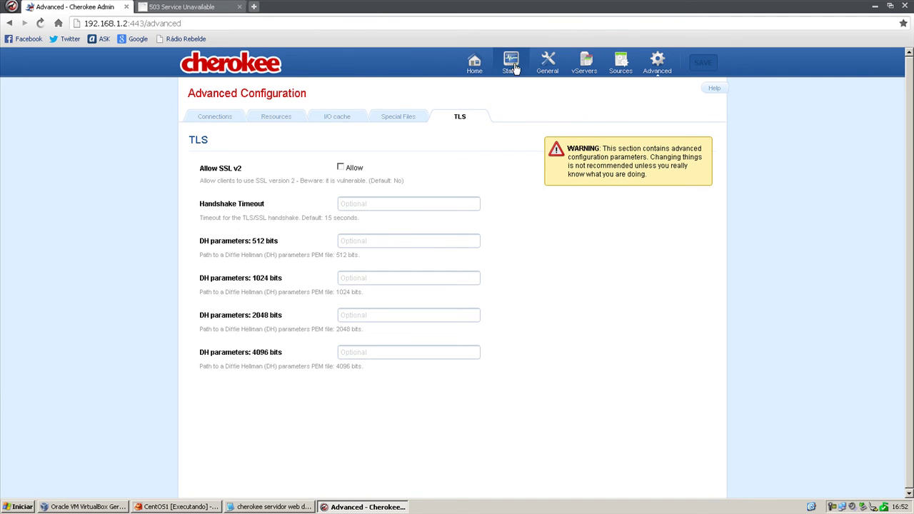
{"action": "left_click", "coordinate": [549, 64]}
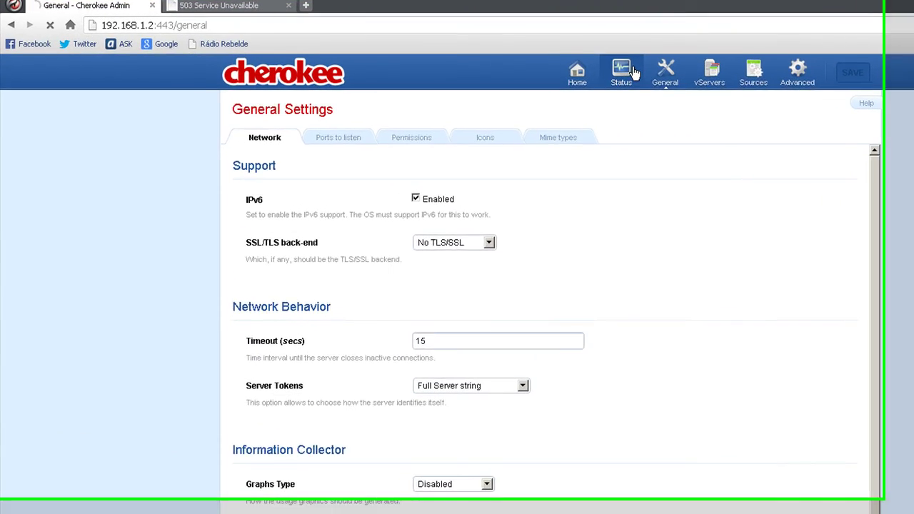
{"action": "left_click", "coordinate": [523, 64]}
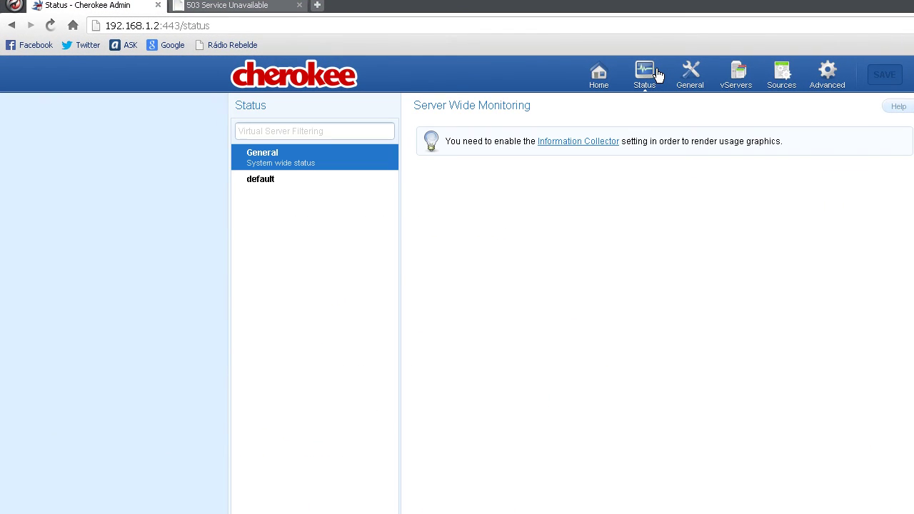
{"action": "left_click", "coordinate": [697, 87]}
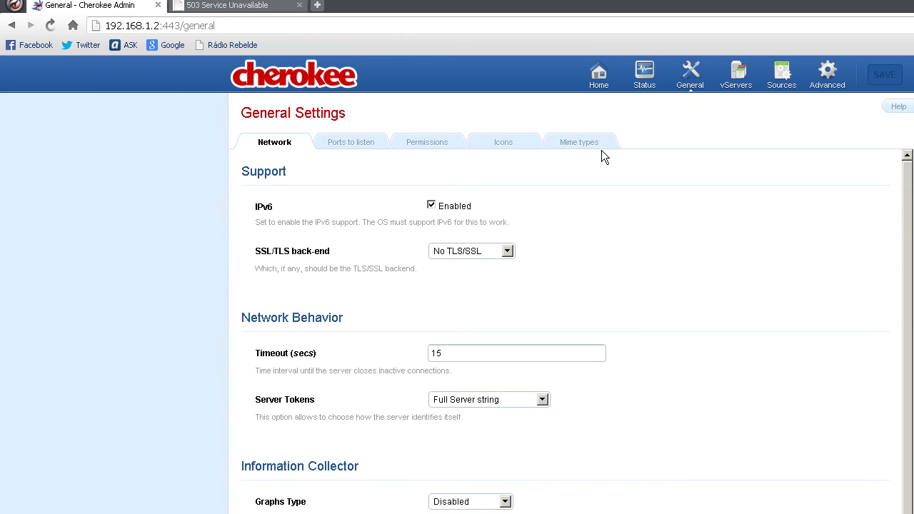
{"action": "scroll", "coordinate": [450, 214], "scroll_direction": "down", "scroll_amount": 1}
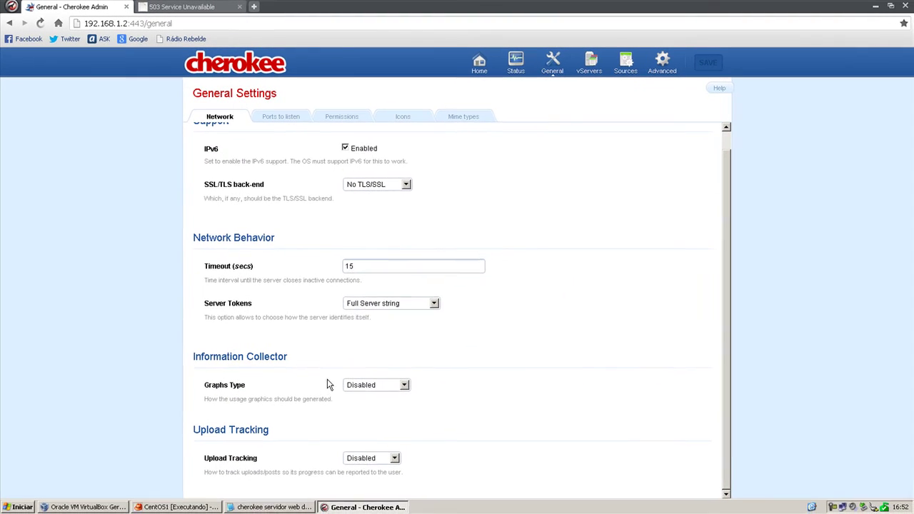
{"action": "left_click", "coordinate": [178, 507]}
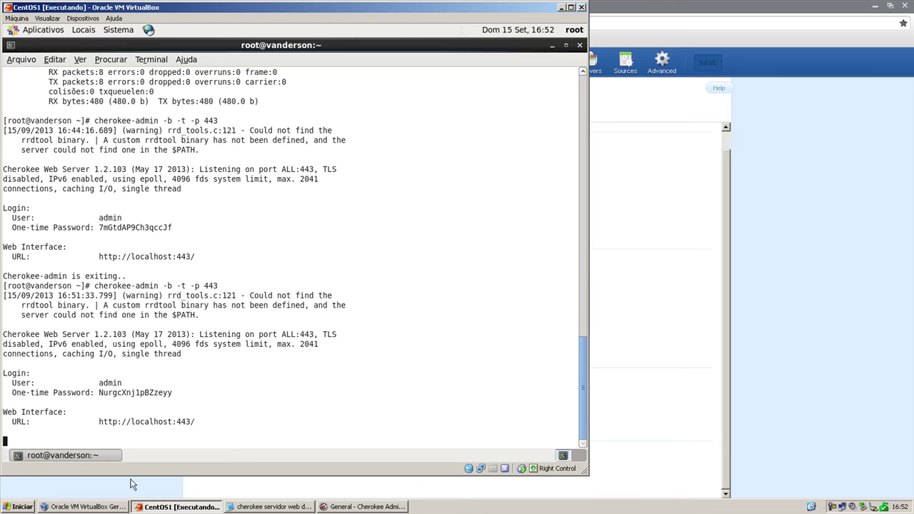
In a new maximised terminal, run 'yum install rrdtool' and confirm the install with y.
{"action": "left_click", "coordinate": [13, 30]}
{"action": "mouse_move", "coordinate": [42, 44]}
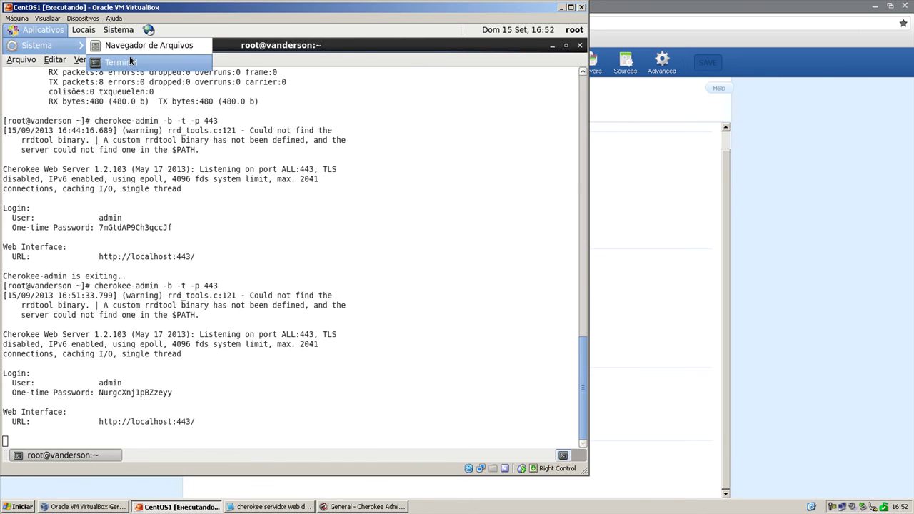
{"action": "left_click", "coordinate": [130, 56]}
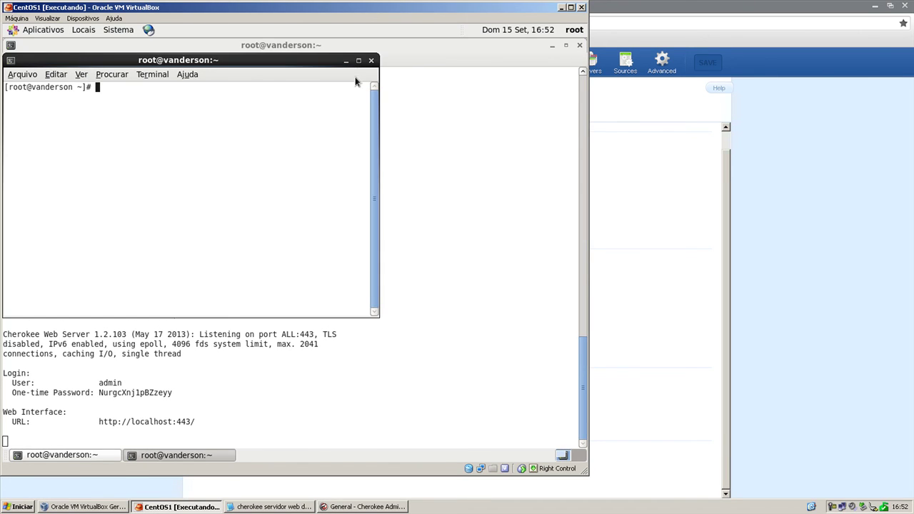
{"action": "left_click", "coordinate": [359, 61]}
{"action": "type", "text": "yum install rrdtool"}
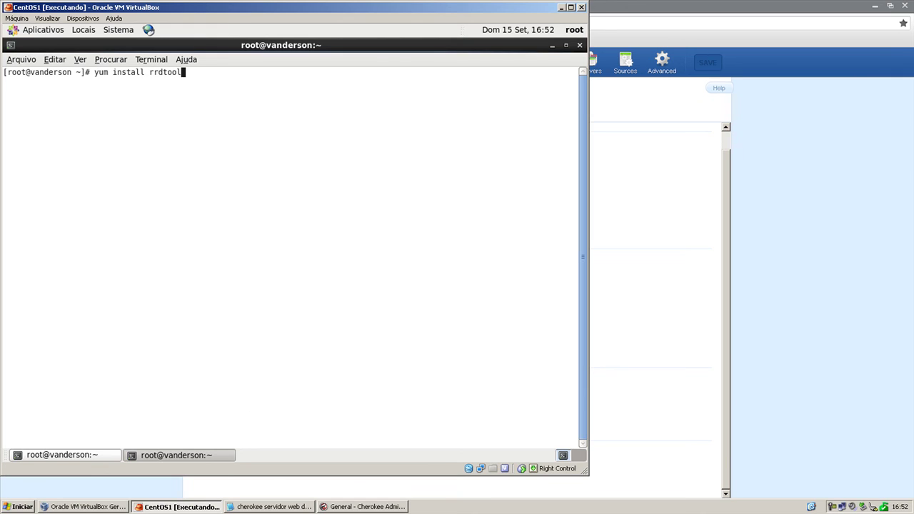
{"action": "key", "text": "Return"}
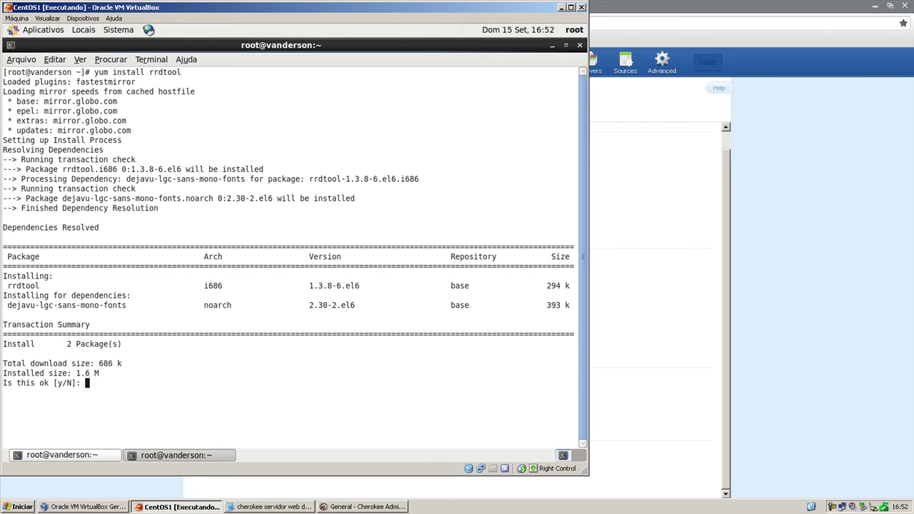
{"action": "type", "text": "y"}
{"action": "key", "text": "Return"}
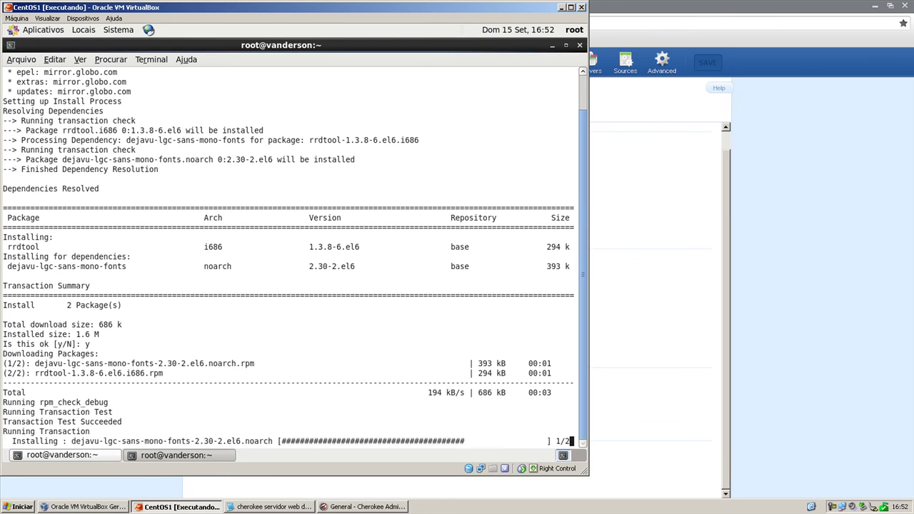
{"action": "left_click", "coordinate": [211, 507]}
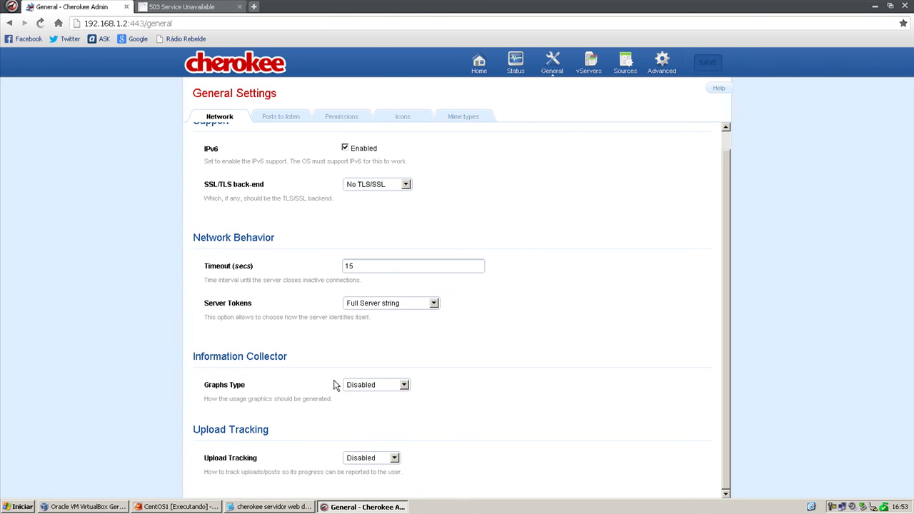
Set the Information Collector's Graphs Type to RRDtool graphs.
{"action": "left_click", "coordinate": [363, 387]}
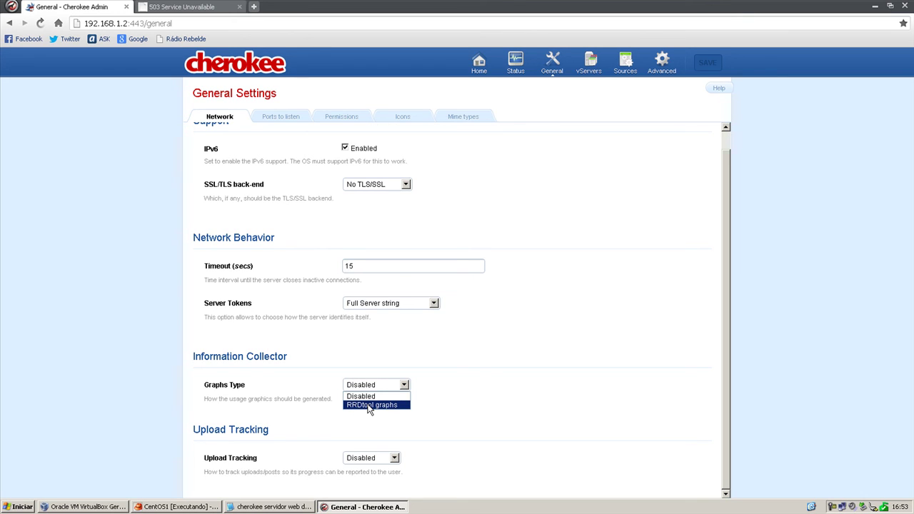
{"action": "left_click", "coordinate": [369, 405]}
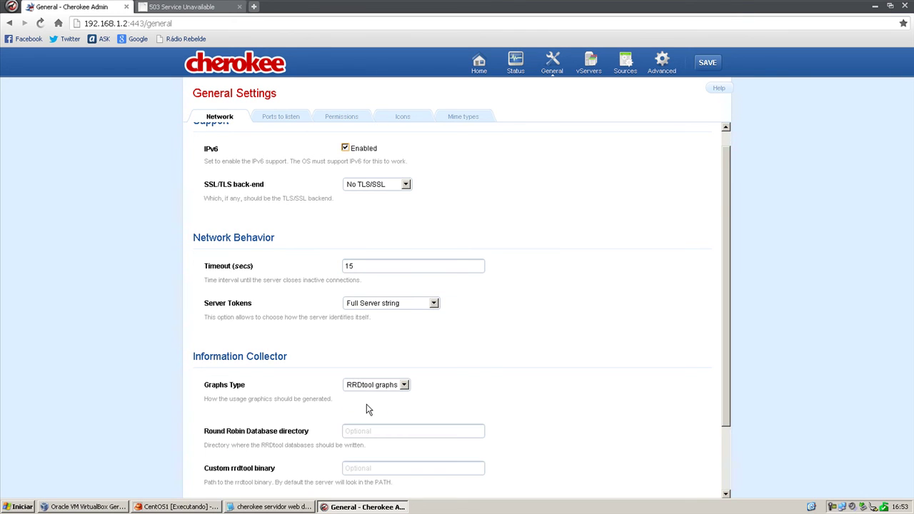
{"action": "scroll", "coordinate": [368, 409], "scroll_direction": "down", "scroll_amount": 2}
{"action": "scroll", "coordinate": [368, 409], "scroll_direction": "up", "scroll_amount": 3}
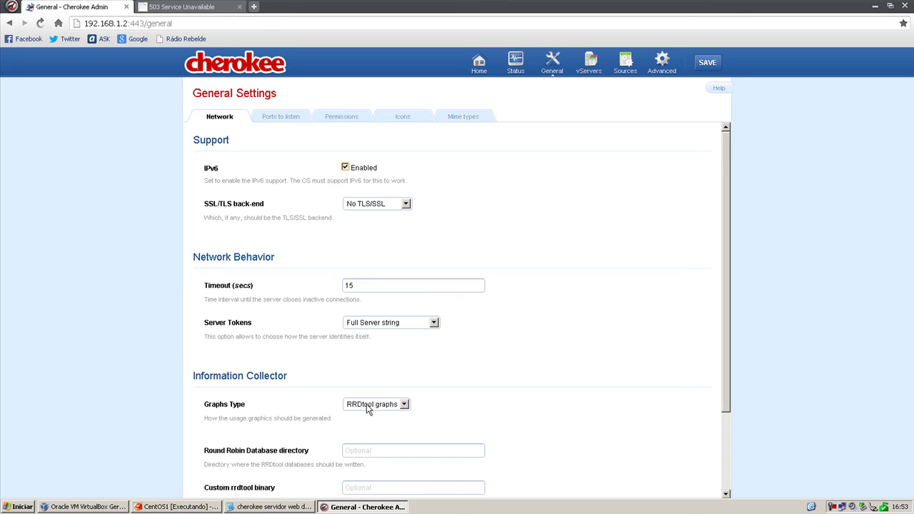
Save the configuration, apply it with a graceful restart, and return to the CentOS VM window.
{"action": "left_click", "coordinate": [705, 64]}
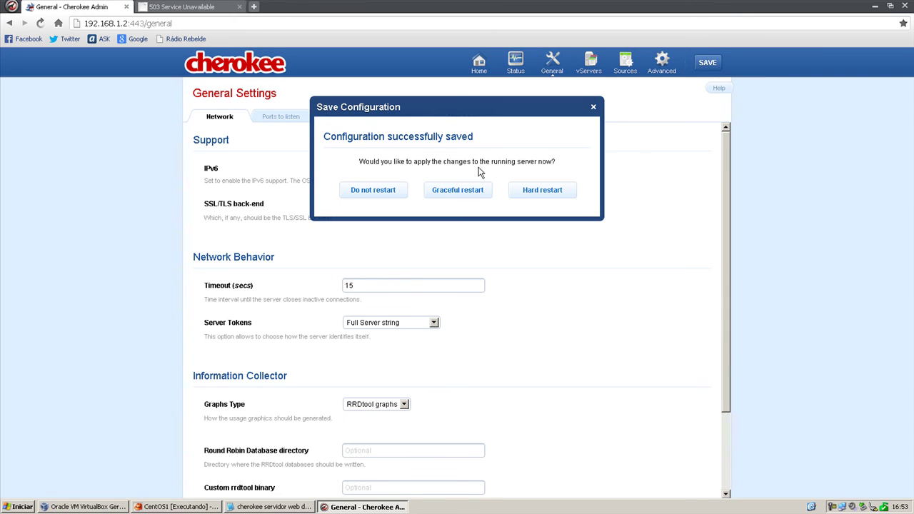
{"action": "left_click", "coordinate": [464, 195]}
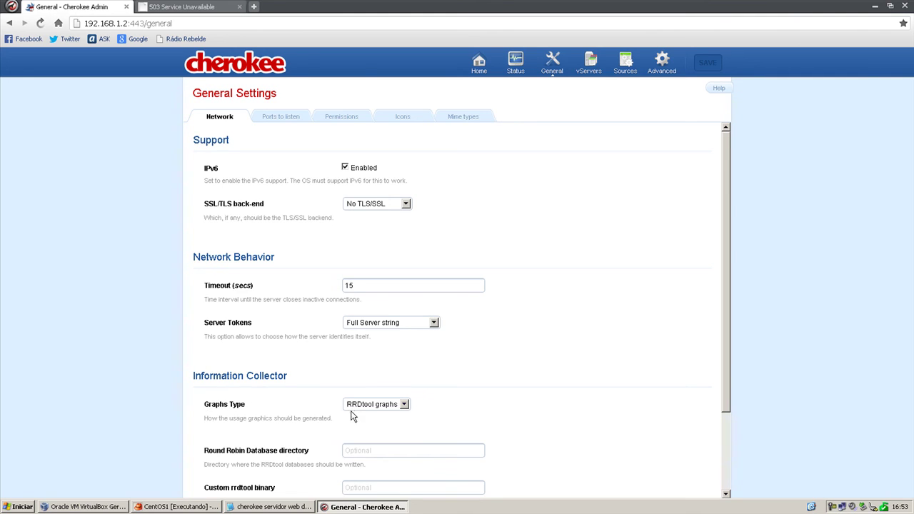
{"action": "left_click", "coordinate": [177, 506]}
On the Status page, view the Connections / Requests and Connection Timeouts graphs.
{"action": "left_click", "coordinate": [161, 509]}
{"action": "left_click", "coordinate": [526, 68]}
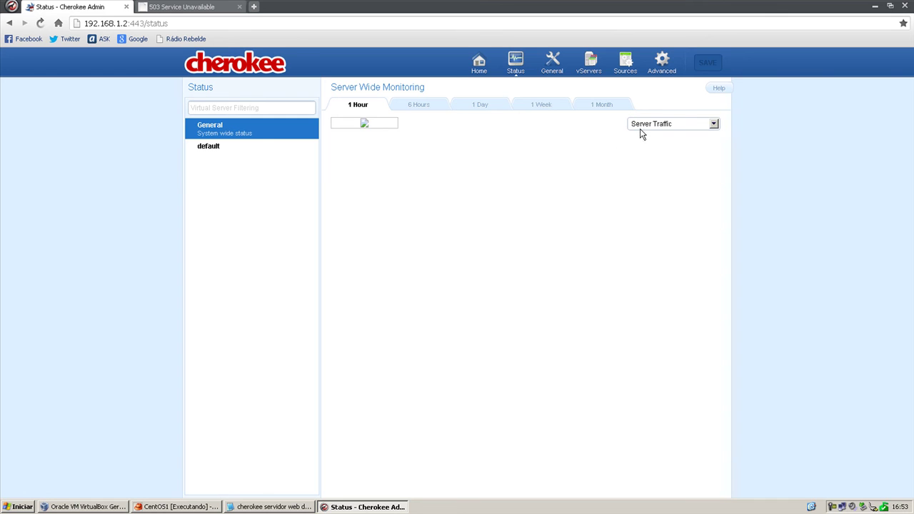
{"action": "left_click", "coordinate": [641, 125]}
{"action": "left_click", "coordinate": [646, 141]}
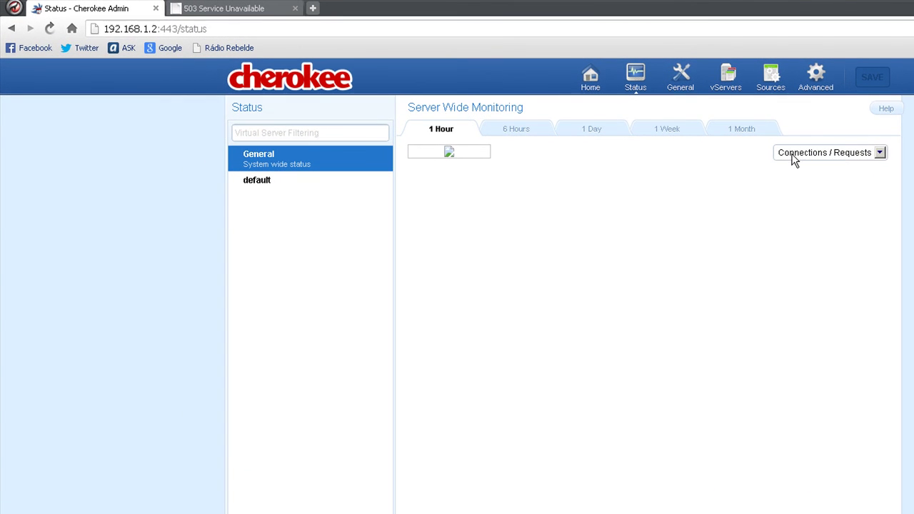
{"action": "left_click", "coordinate": [794, 153]}
{"action": "left_click", "coordinate": [794, 188]}
Reload the cgi-bin page, still 503, then compare the 6 Hours and 1 Hour graph ranges.
{"action": "left_click", "coordinate": [223, 8]}
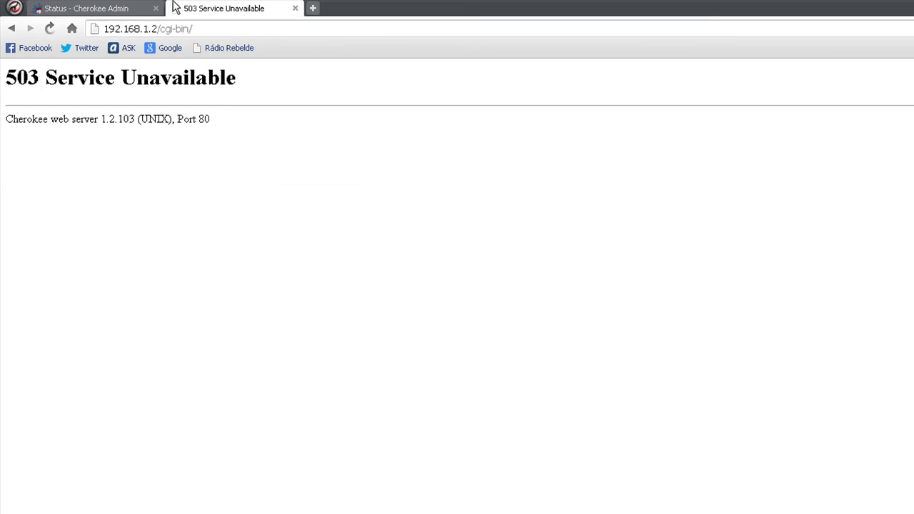
{"action": "left_click", "coordinate": [50, 29]}
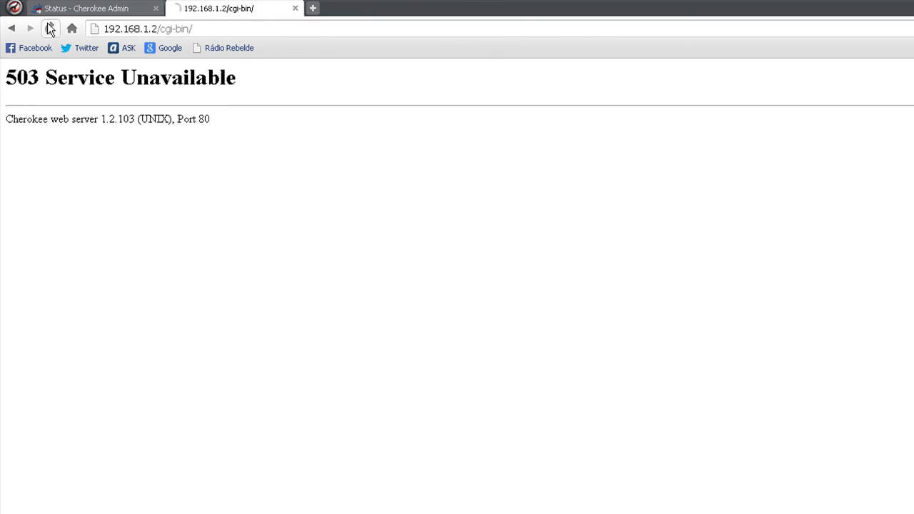
{"action": "key", "text": "ctrl+Tab"}
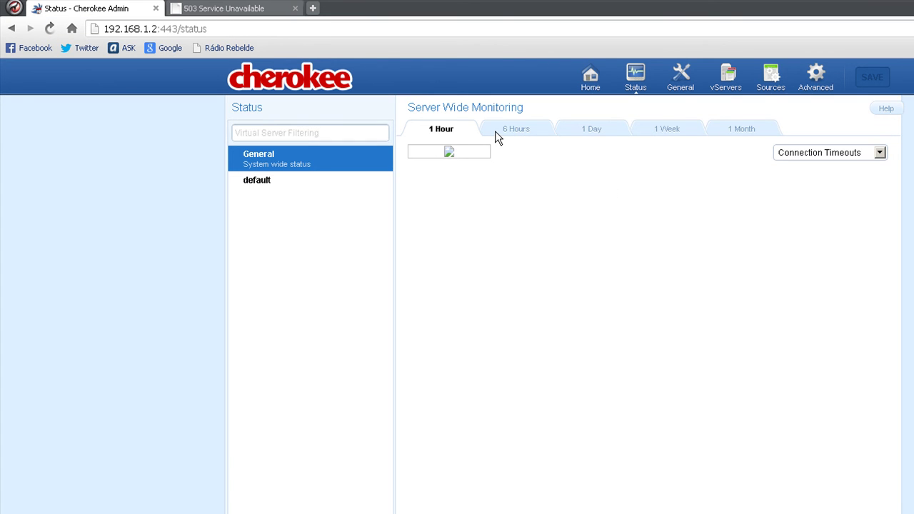
{"action": "left_click", "coordinate": [493, 136]}
{"action": "left_click", "coordinate": [455, 135]}
Enable Collect Statistics for the default virtual server and save.
{"action": "left_click", "coordinate": [289, 187]}
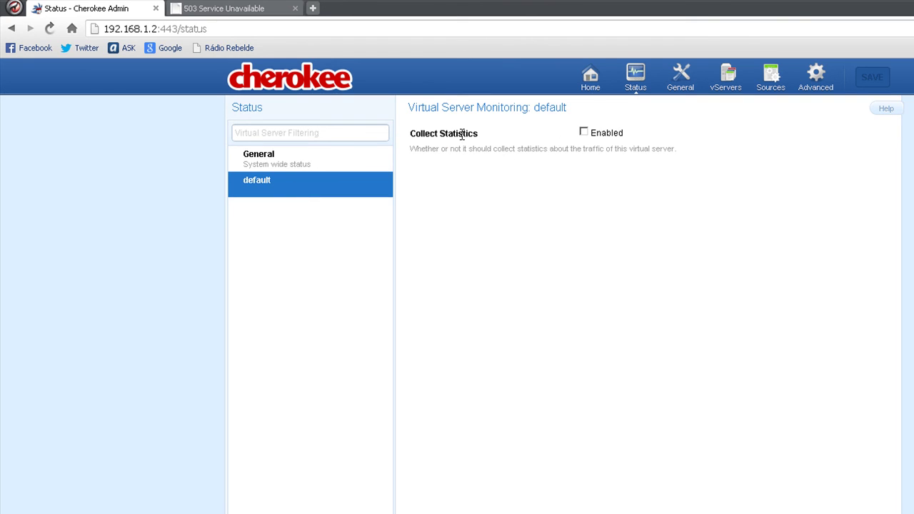
{"action": "left_click", "coordinate": [583, 133]}
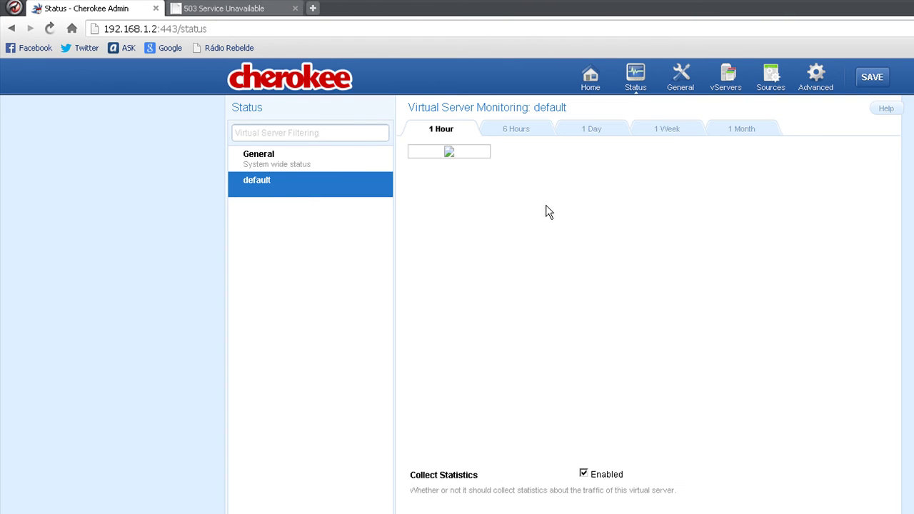
{"action": "left_click", "coordinate": [869, 77]}
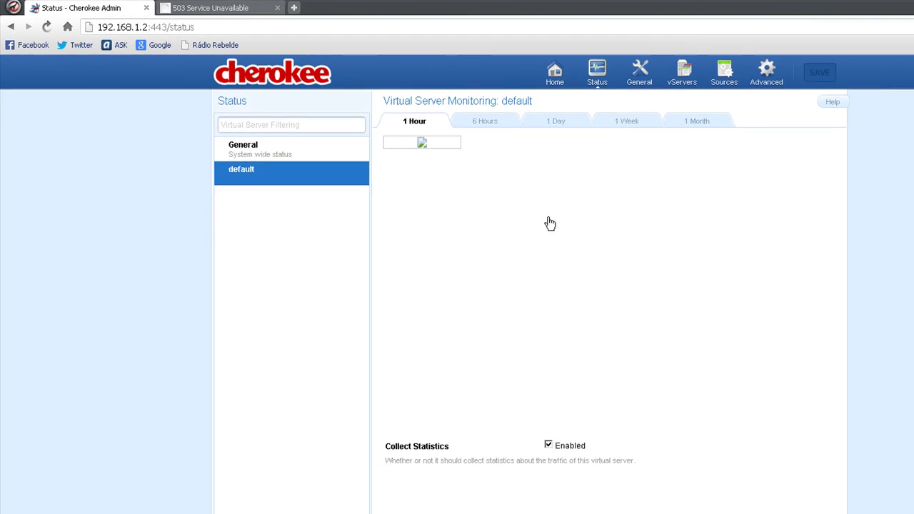
In Server Wide Monitoring, view Connections / Requests and Server Traffic graphs over 6 Hours and 1 Day.
{"action": "left_click", "coordinate": [278, 156]}
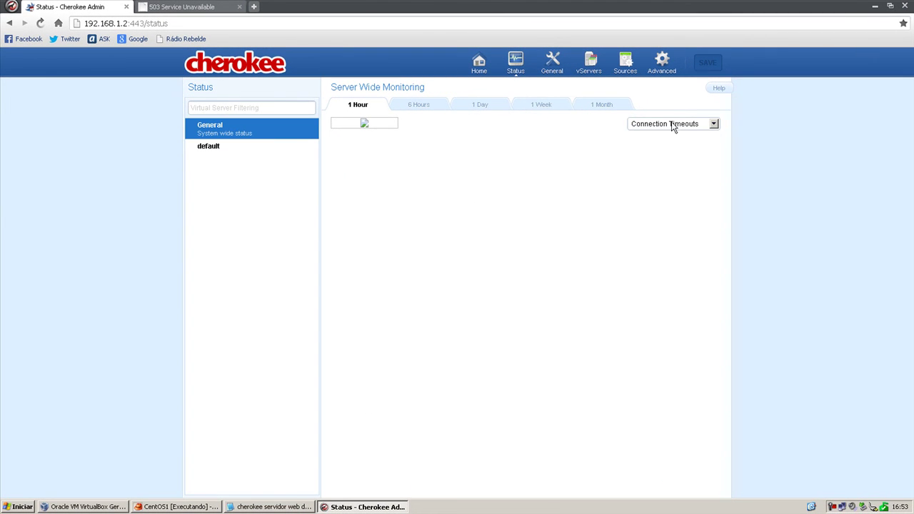
{"action": "left_click", "coordinate": [671, 127]}
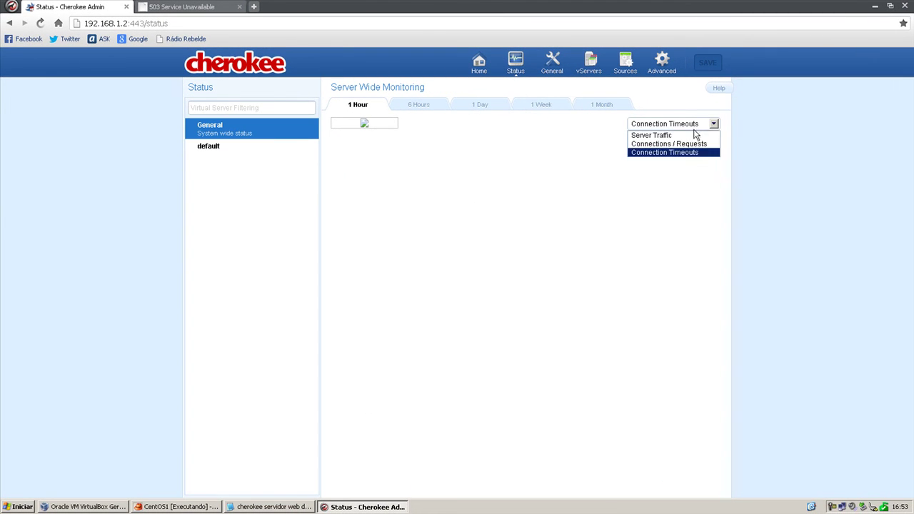
{"action": "left_click", "coordinate": [689, 143]}
{"action": "left_click", "coordinate": [678, 126]}
{"action": "left_click", "coordinate": [675, 135]}
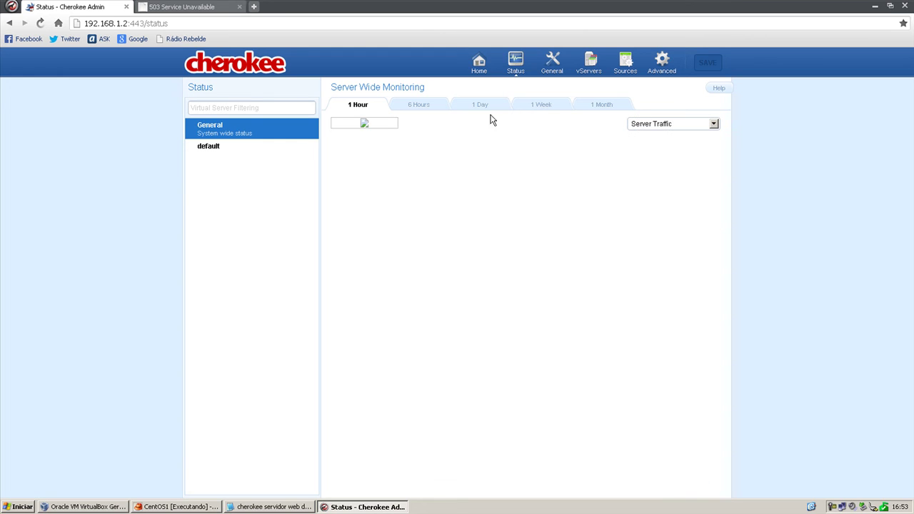
{"action": "left_click", "coordinate": [427, 108]}
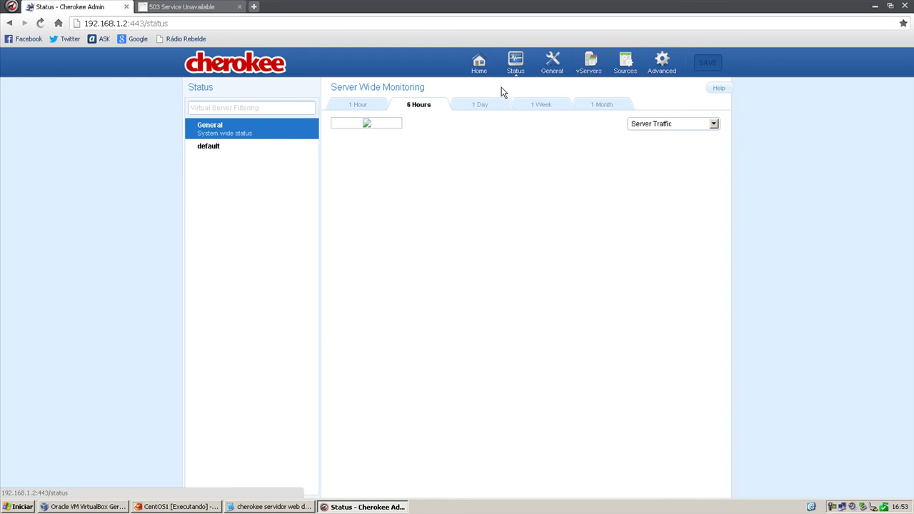
{"action": "left_click", "coordinate": [479, 105]}
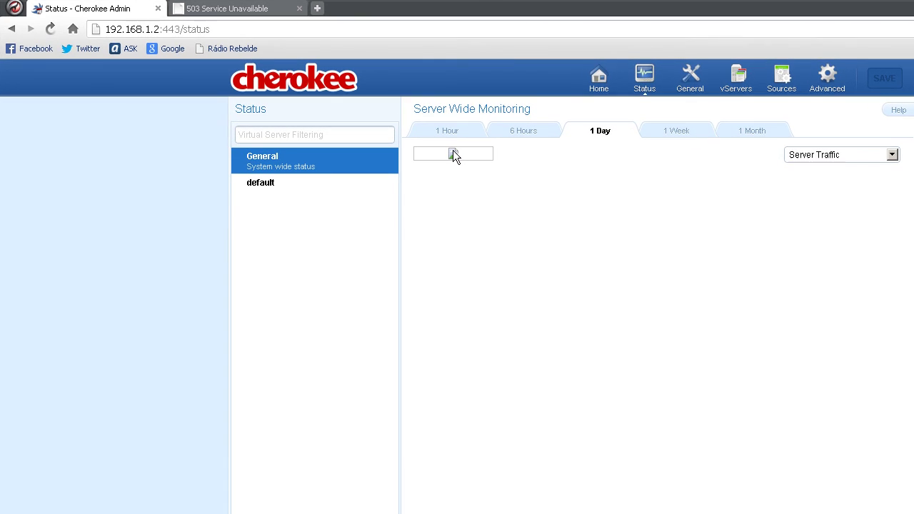
Replace cgi-bin/ with robots.txt/ in the address bar and load it, getting 404 Not Found.
{"action": "left_click", "coordinate": [214, 9]}
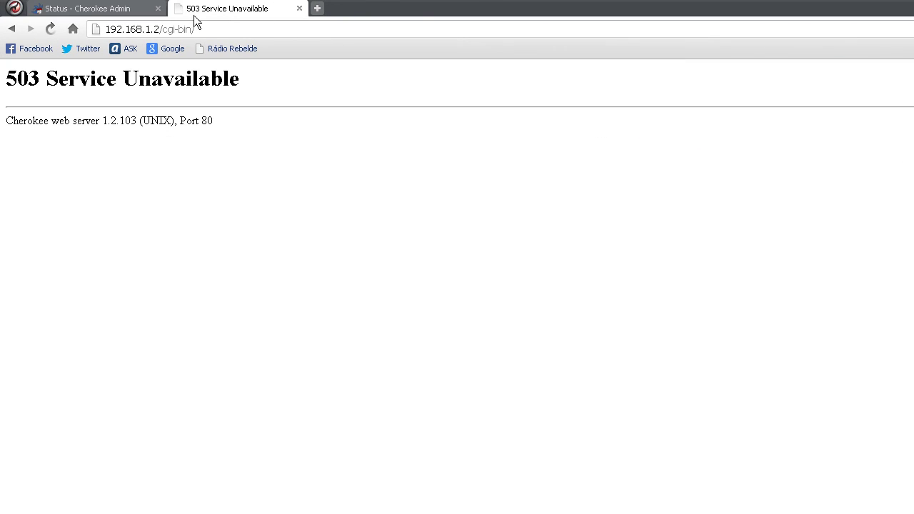
{"action": "left_click_drag", "start_coordinate": [163, 30], "coordinate": [274, 31]}
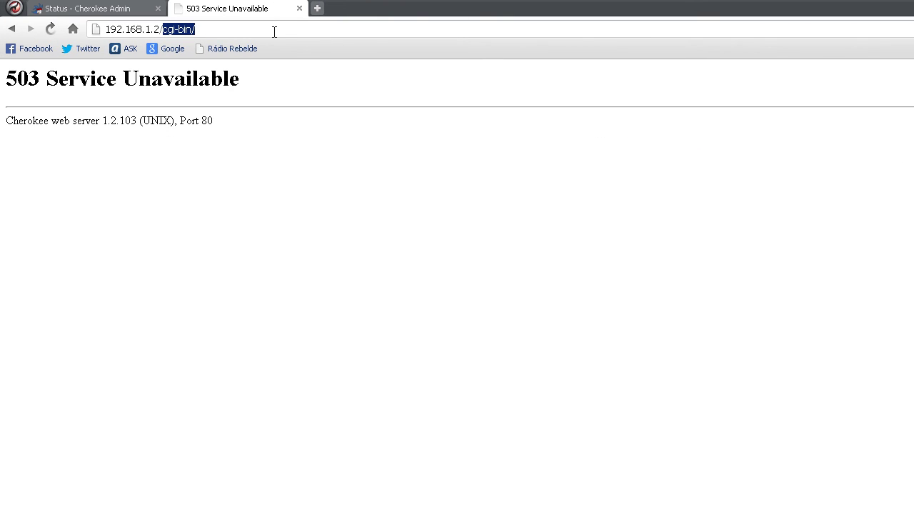
{"action": "type", "text": "robo"}
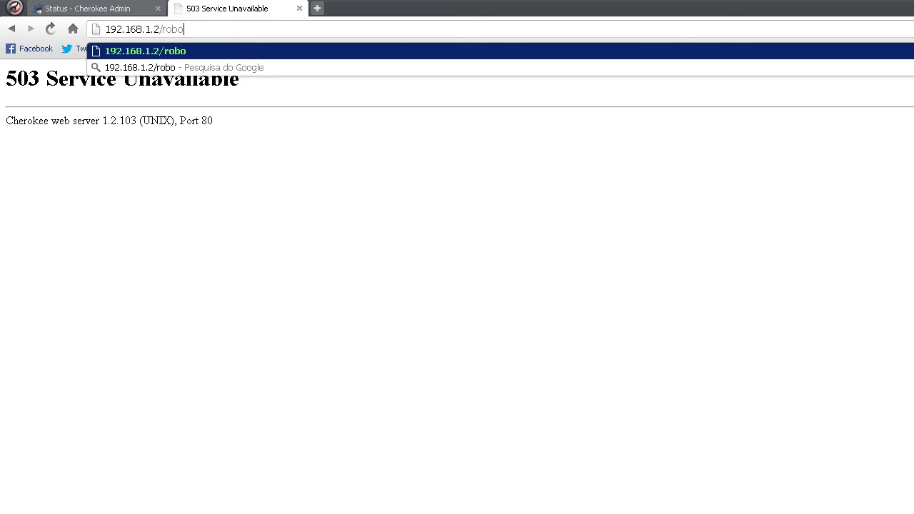
{"action": "type", "text": "ts.txt/"}
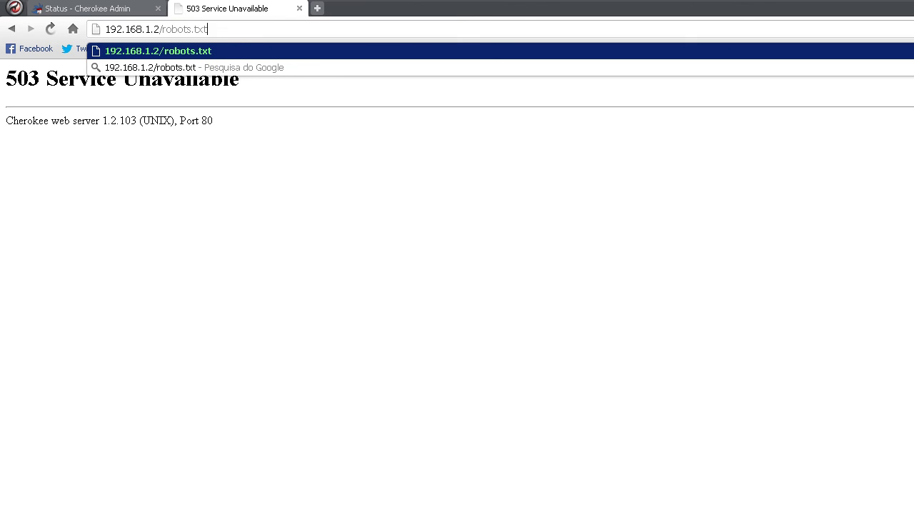
{"action": "key", "text": "Return"}
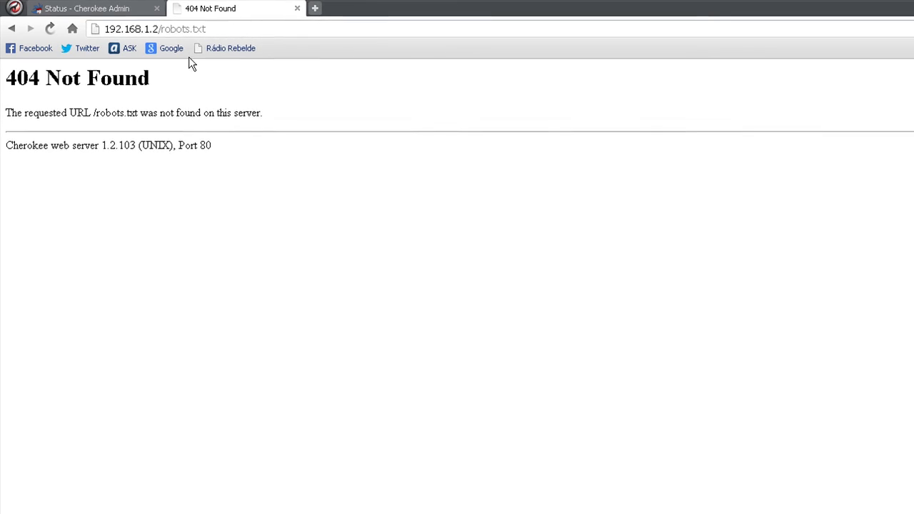
View the 1 Hour Connections / Requests and Server Traffic graphs, open Advanced, then minimize the browser.
{"action": "left_click", "coordinate": [97, 8]}
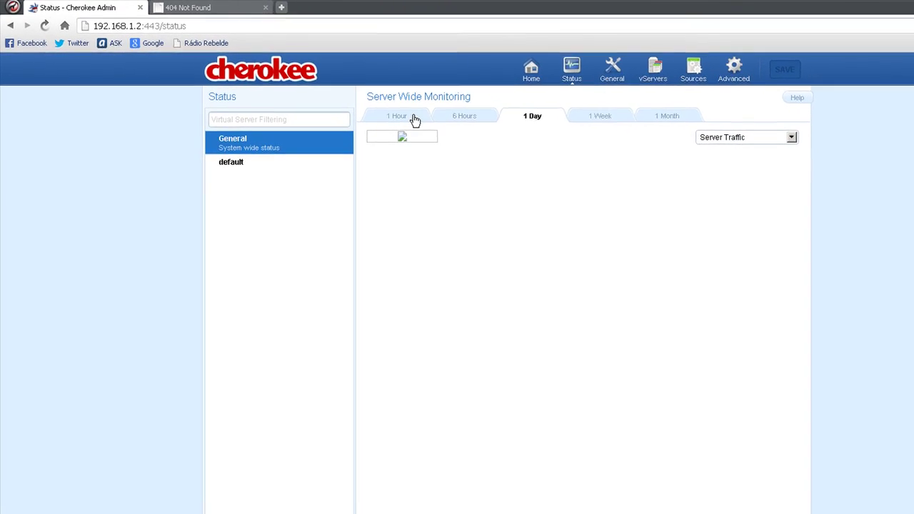
{"action": "left_click", "coordinate": [436, 127]}
{"action": "left_click", "coordinate": [716, 132]}
{"action": "left_click", "coordinate": [689, 156]}
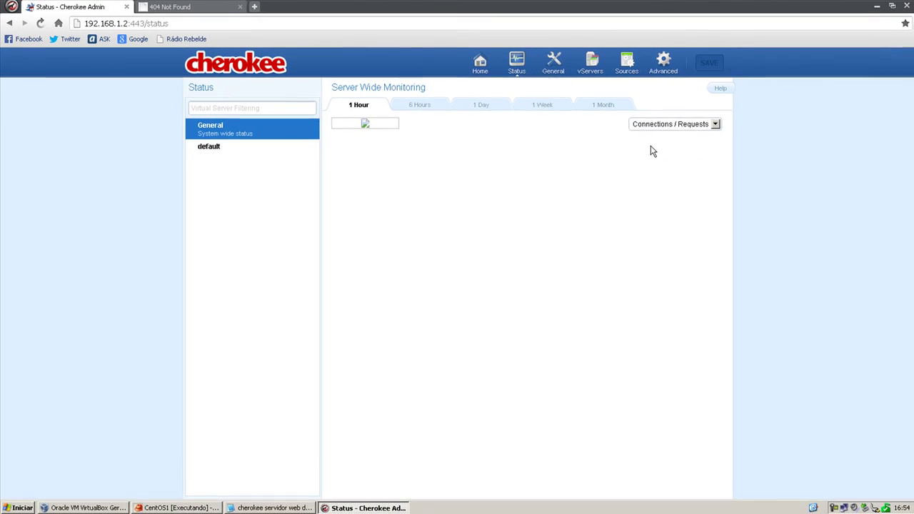
{"action": "left_click", "coordinate": [651, 135]}
{"action": "left_click", "coordinate": [659, 72]}
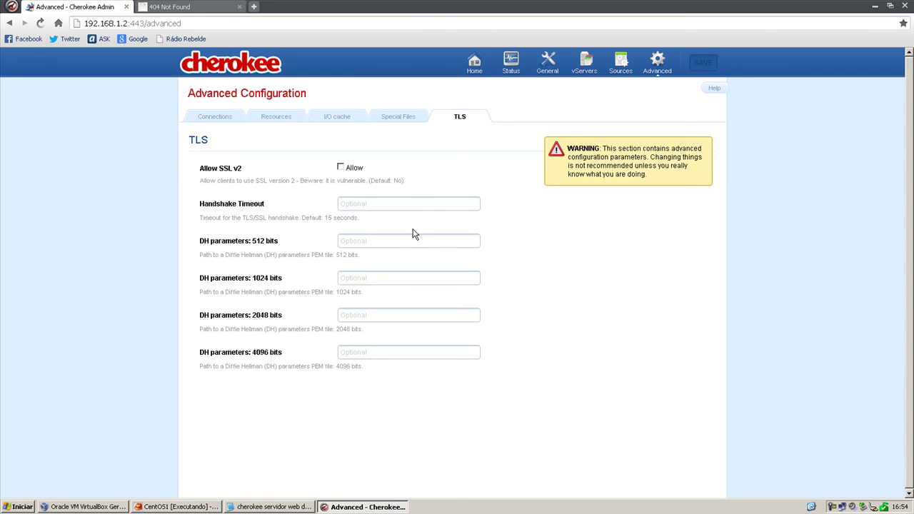
{"action": "left_click", "coordinate": [371, 508]}
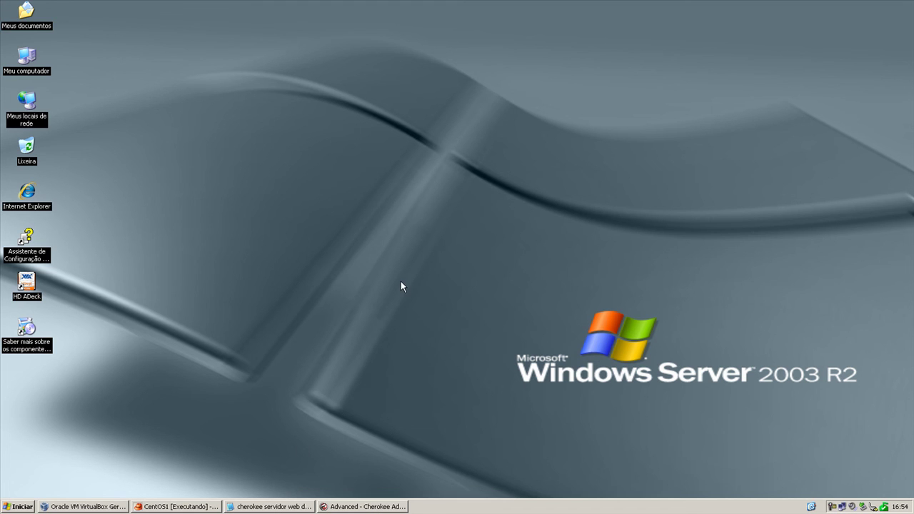